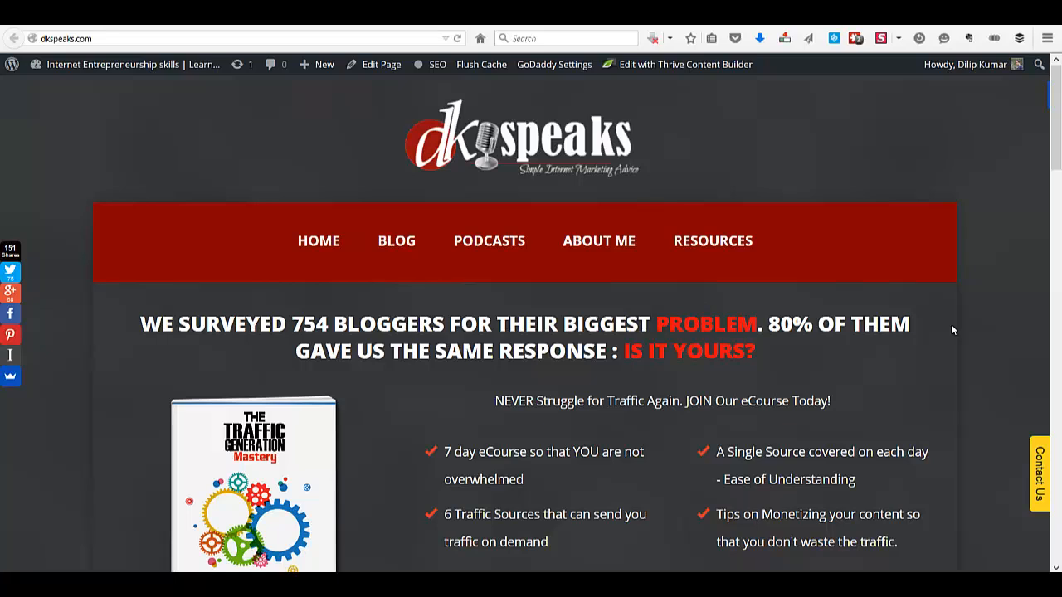
Open the eCourse sign-up form from the homepage's Get Started offer and close it without submitting details
right_click(952, 329)
scroll(904, 261, down, 1)
click(904, 261)
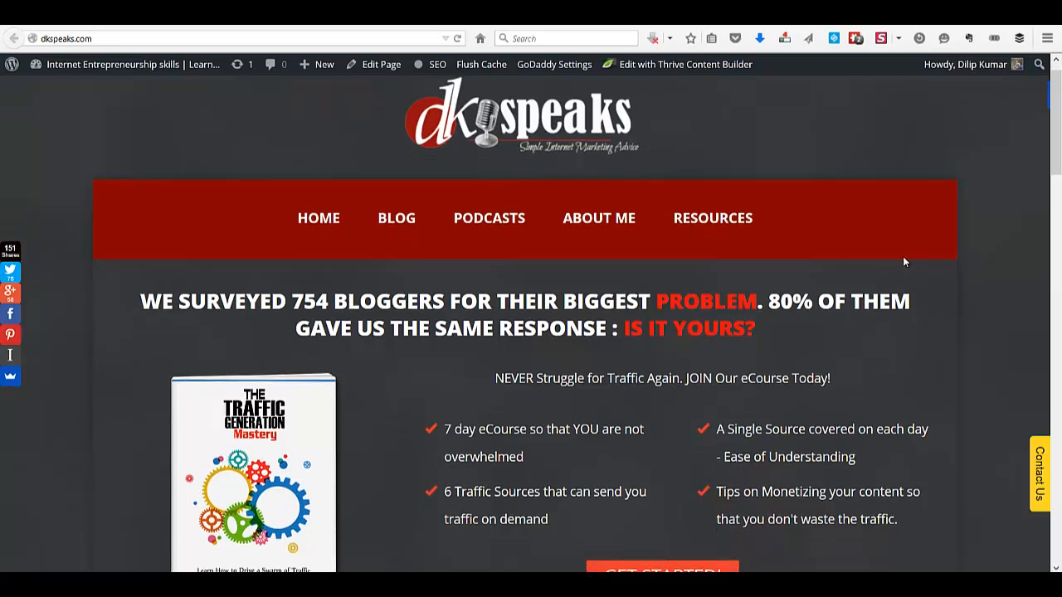
scroll(904, 262, down, 2)
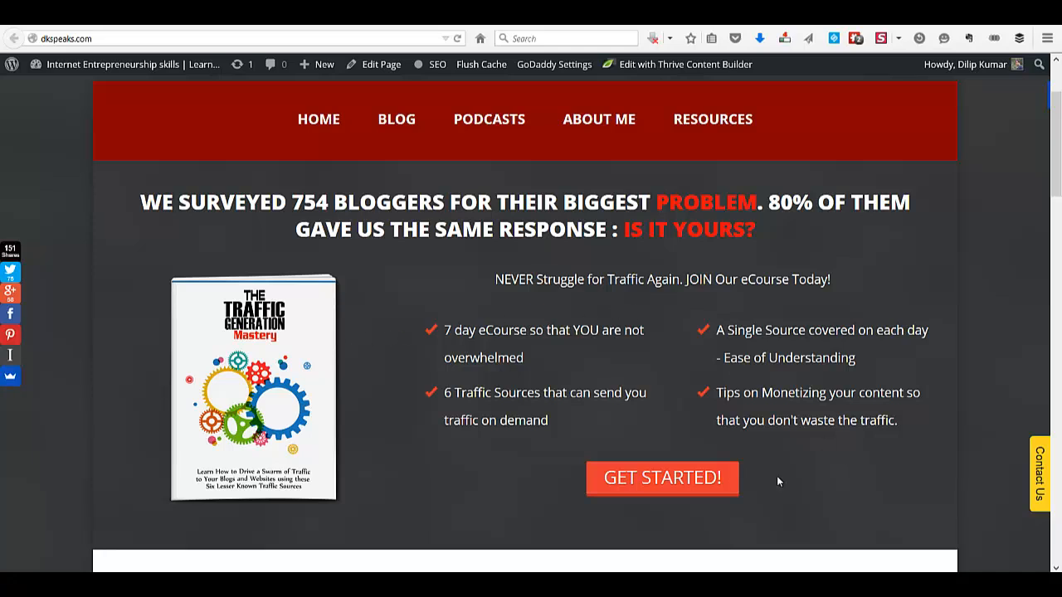
click(644, 479)
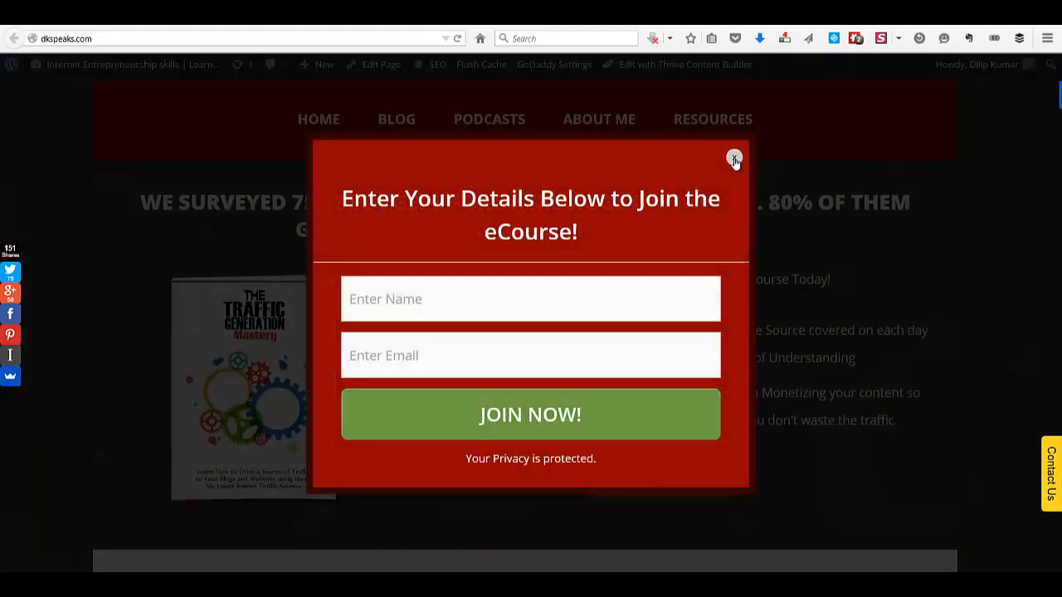
click(734, 159)
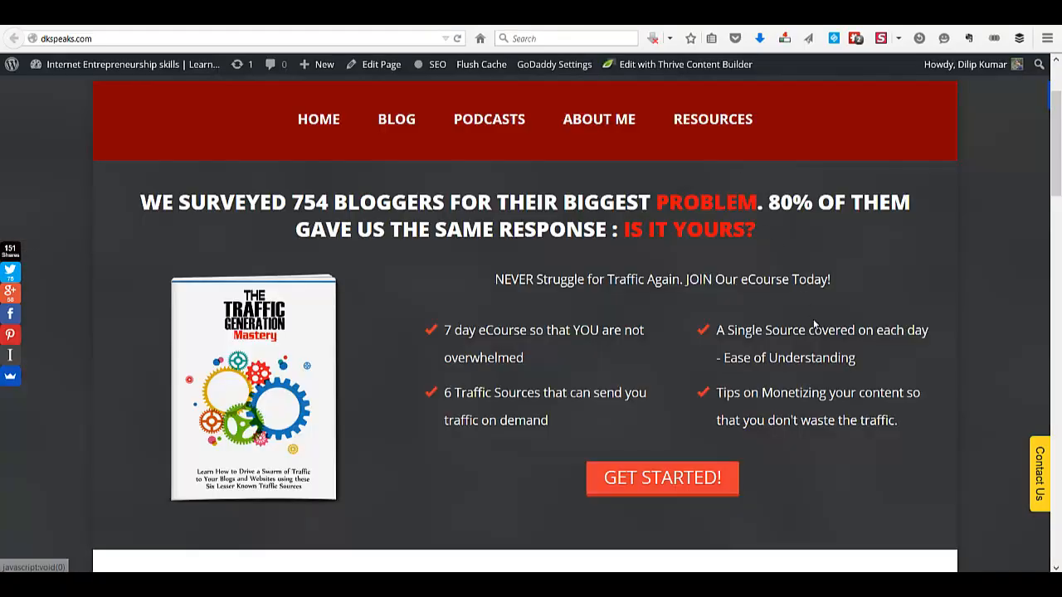
Examine the homepage's recent podcast, recent post and most popular posts sections
scroll(814, 324, down, 1)
scroll(814, 323, down, 2)
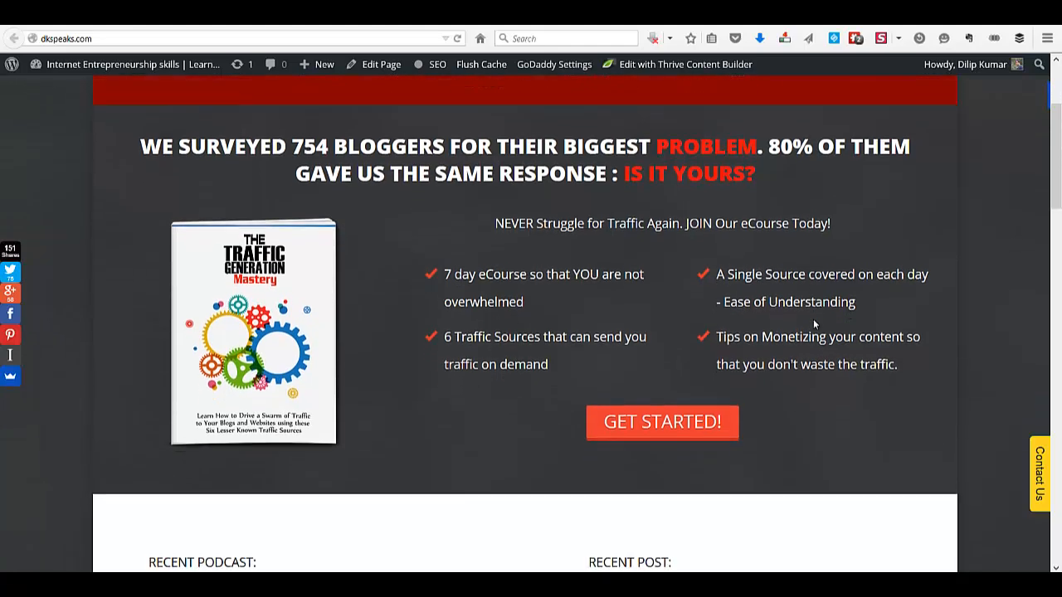
scroll(816, 321, down, 4)
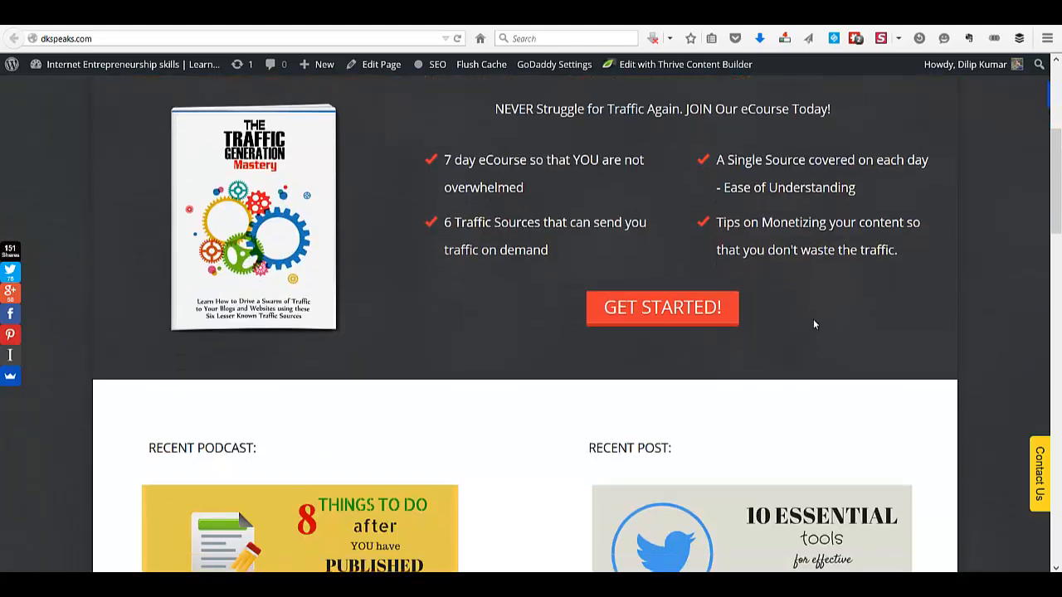
scroll(813, 324, down, 1)
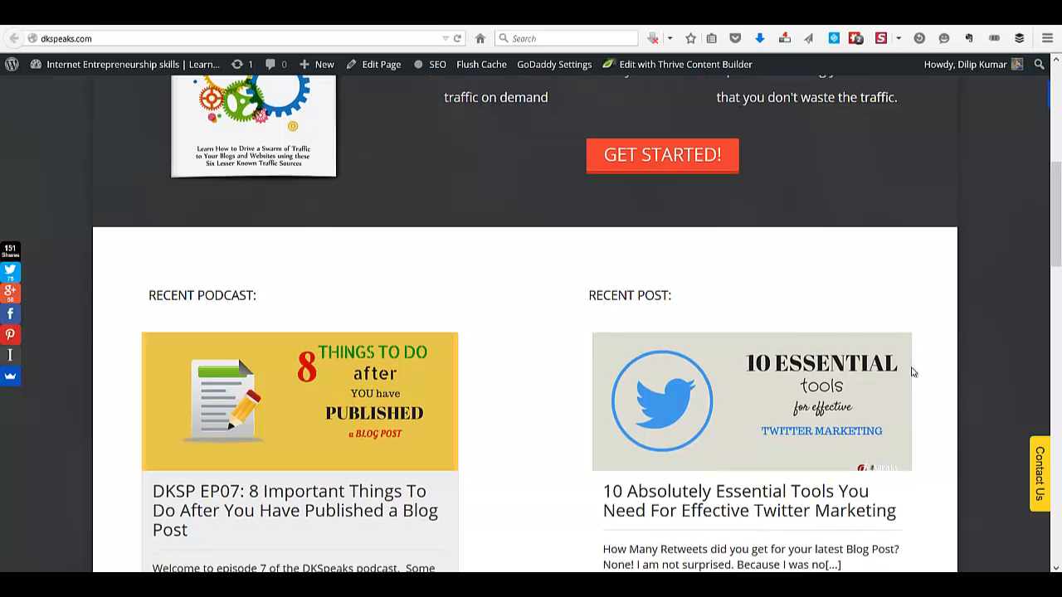
scroll(938, 455, down, 2)
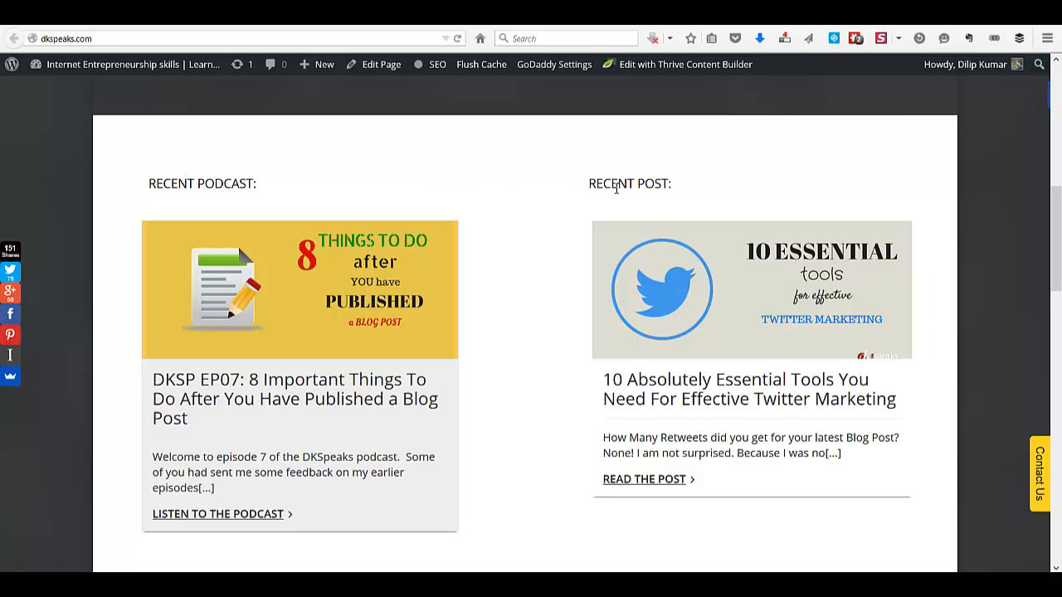
scroll(616, 188, down, 5)
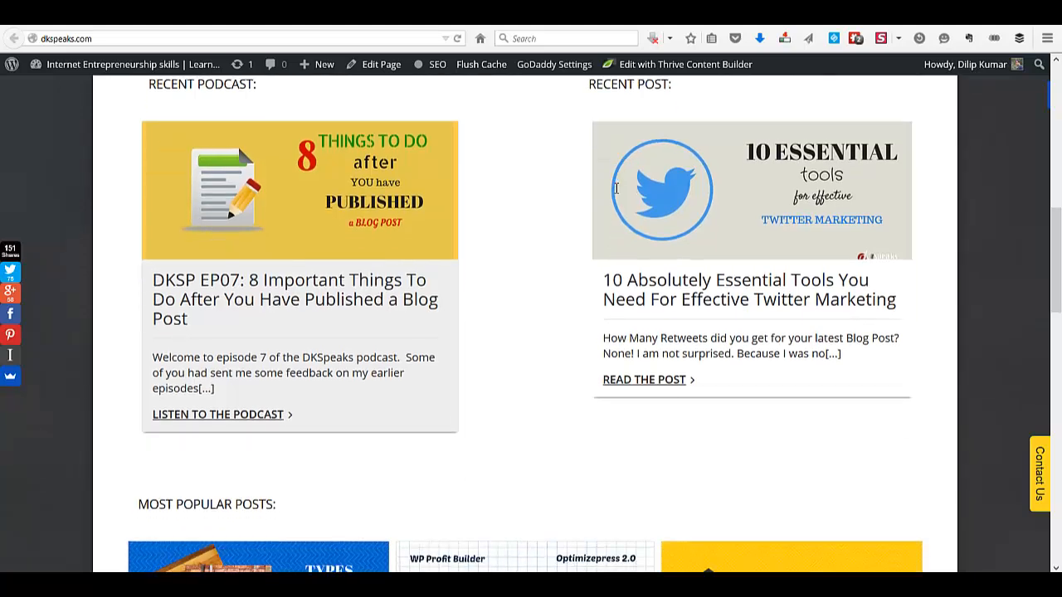
scroll(615, 188, down, 3)
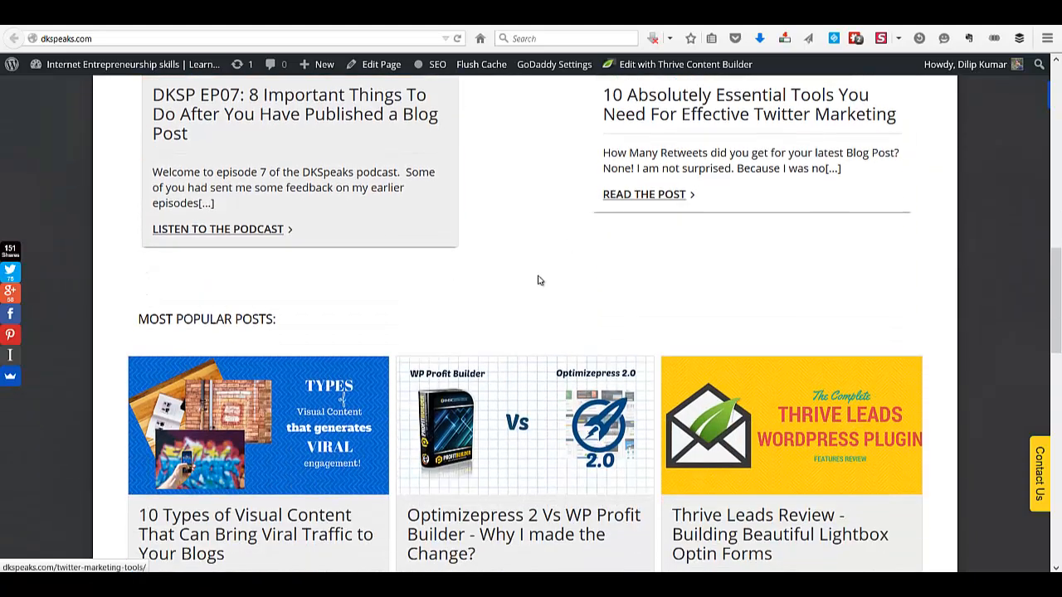
scroll(537, 281, down, 2)
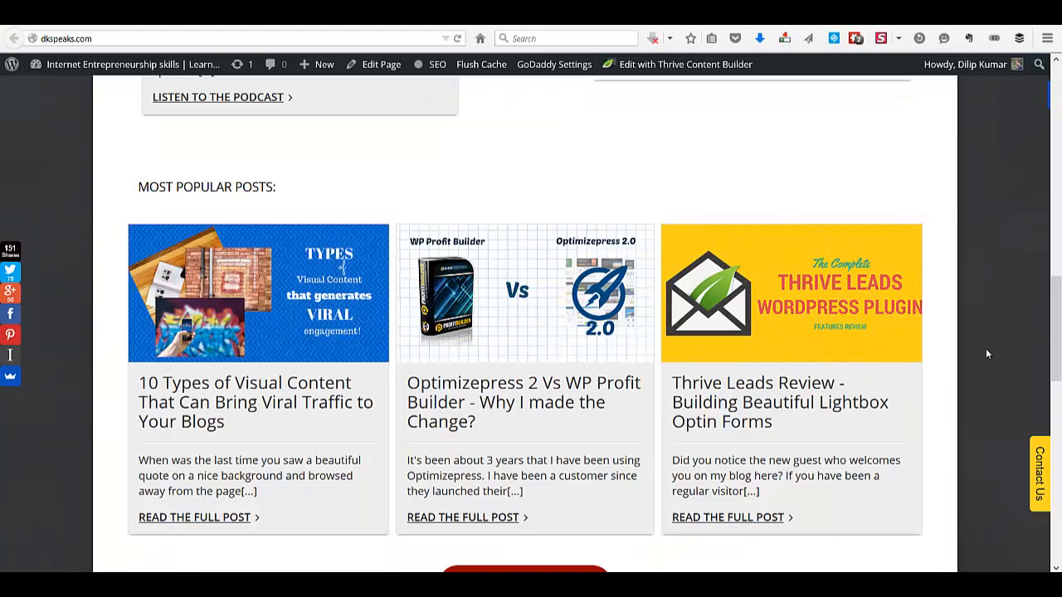
scroll(985, 354, down, 1)
scroll(986, 354, down, 3)
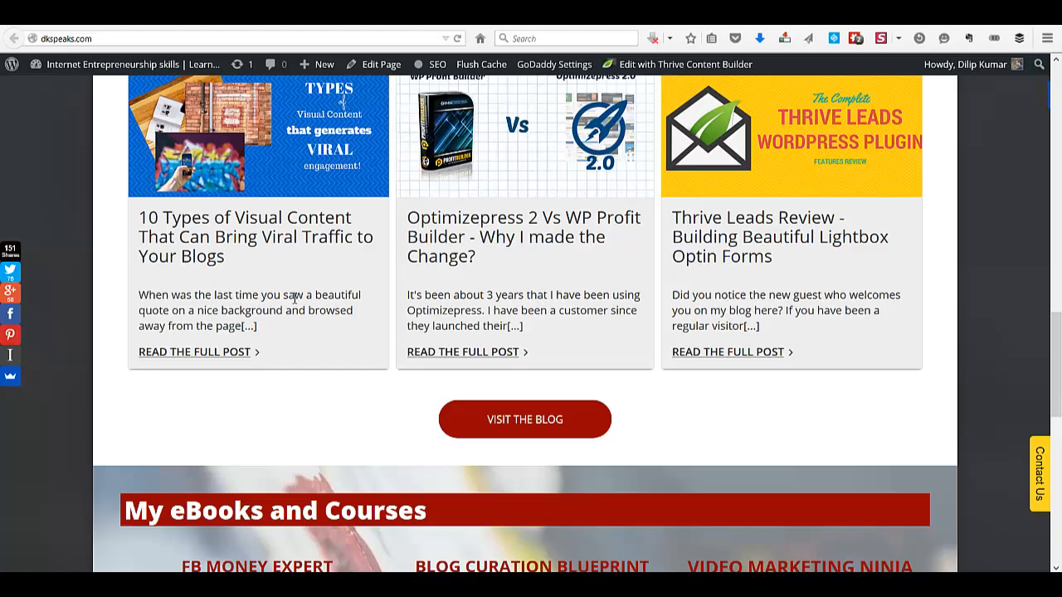
Review the My eBooks and Courses section and the footer links, and return to the start of the homepage
scroll(361, 420, down, 4)
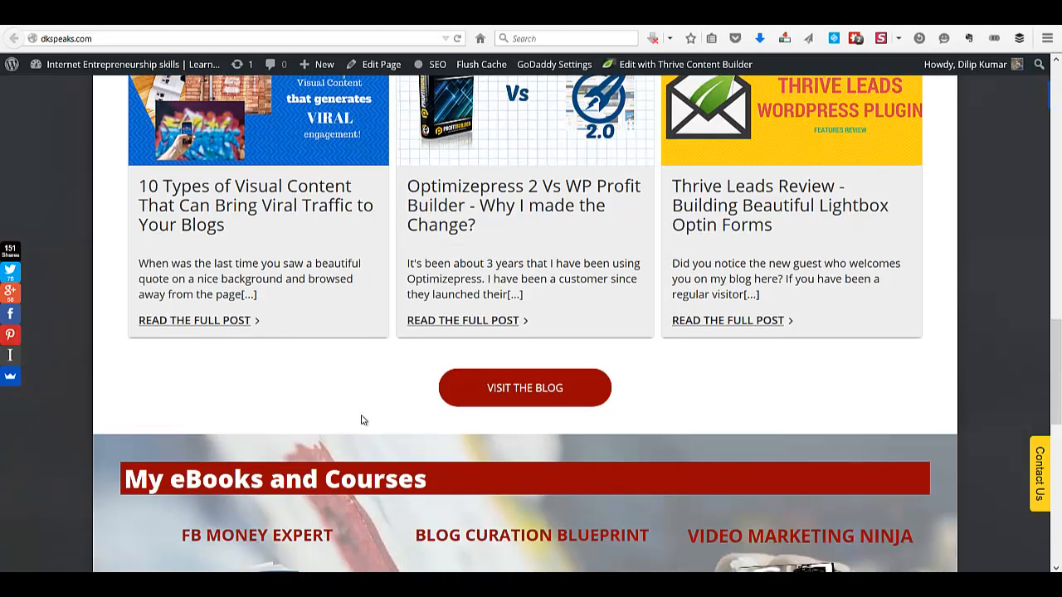
scroll(361, 420, down, 2)
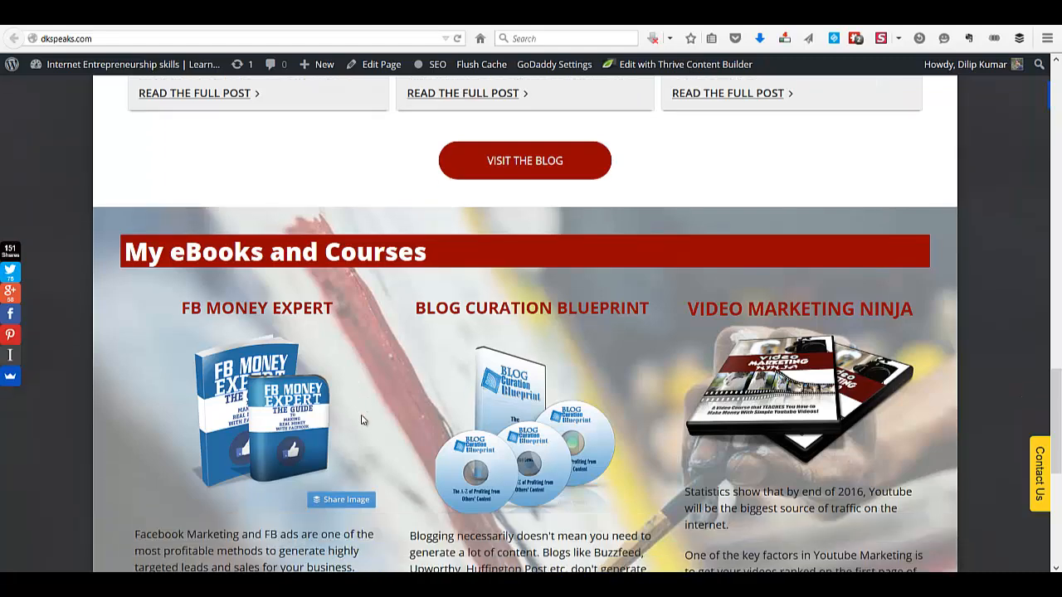
scroll(76, 333, down, 2)
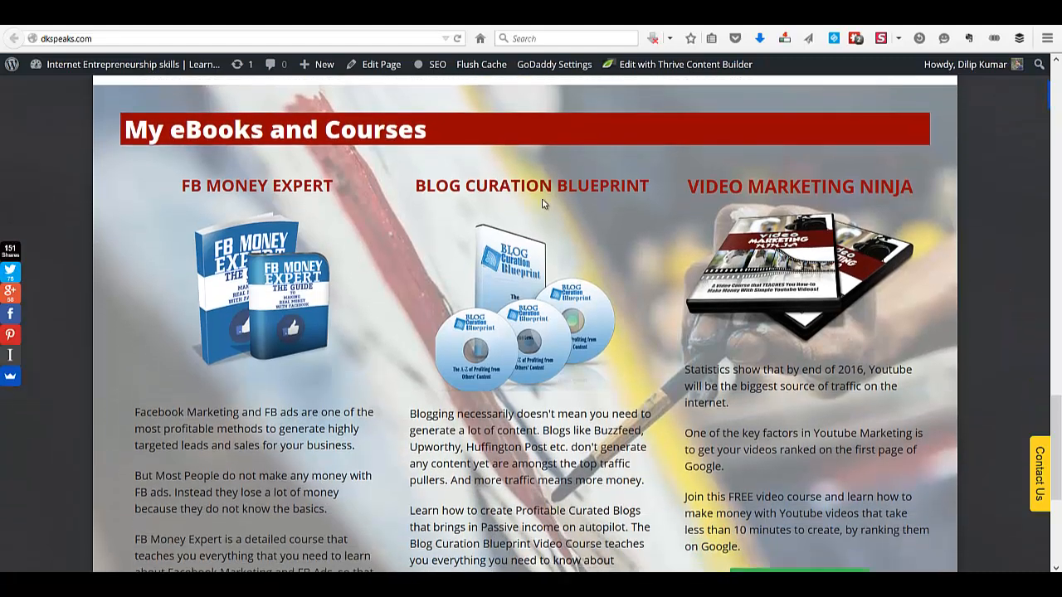
scroll(924, 282, down, 3)
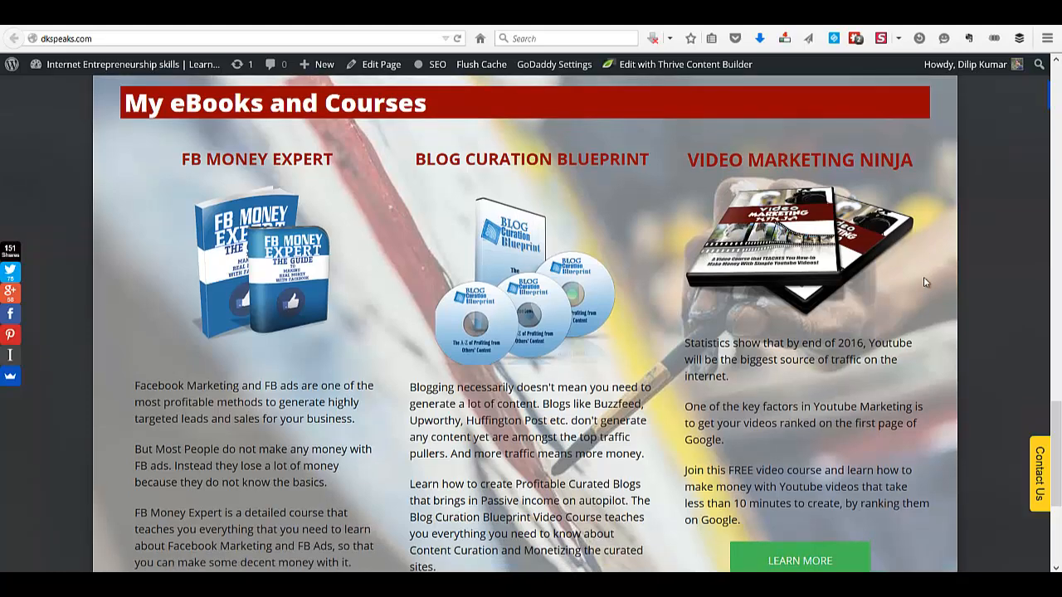
scroll(923, 278, down, 1)
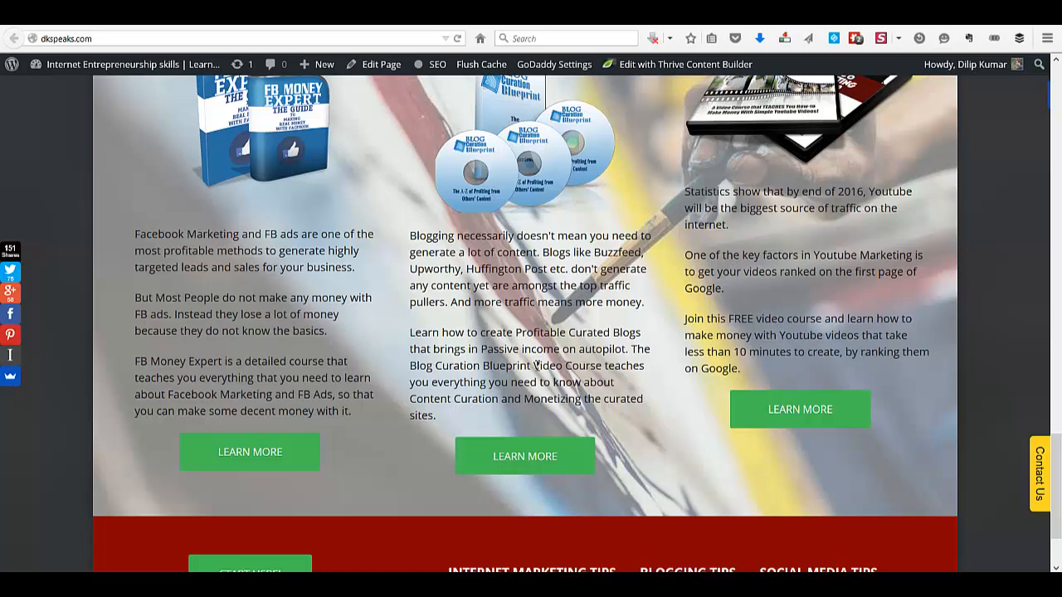
scroll(536, 365, down, 3)
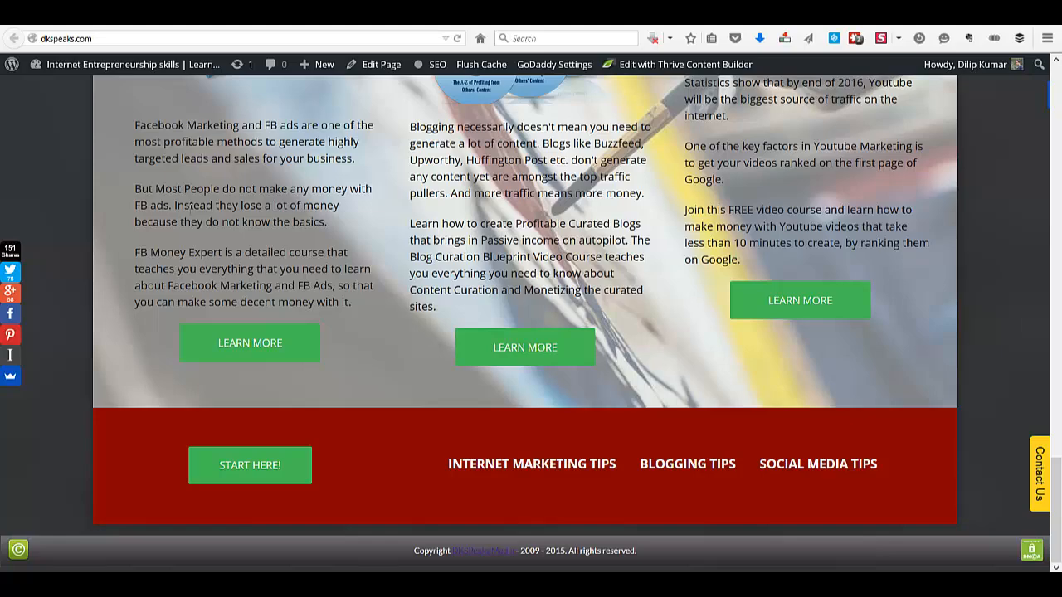
scroll(189, 207, up, 10)
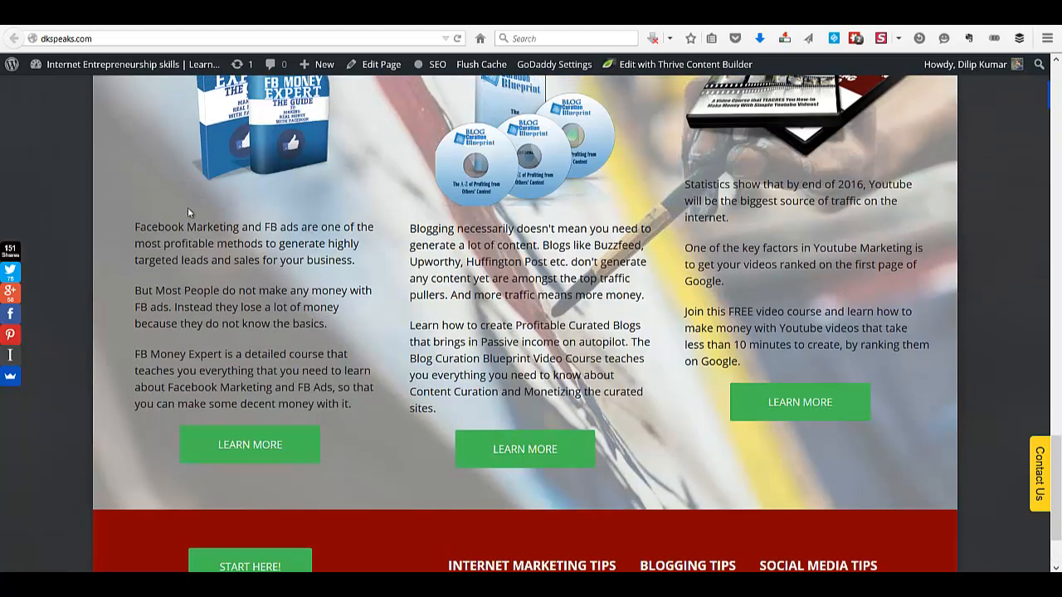
scroll(189, 212, up, 10)
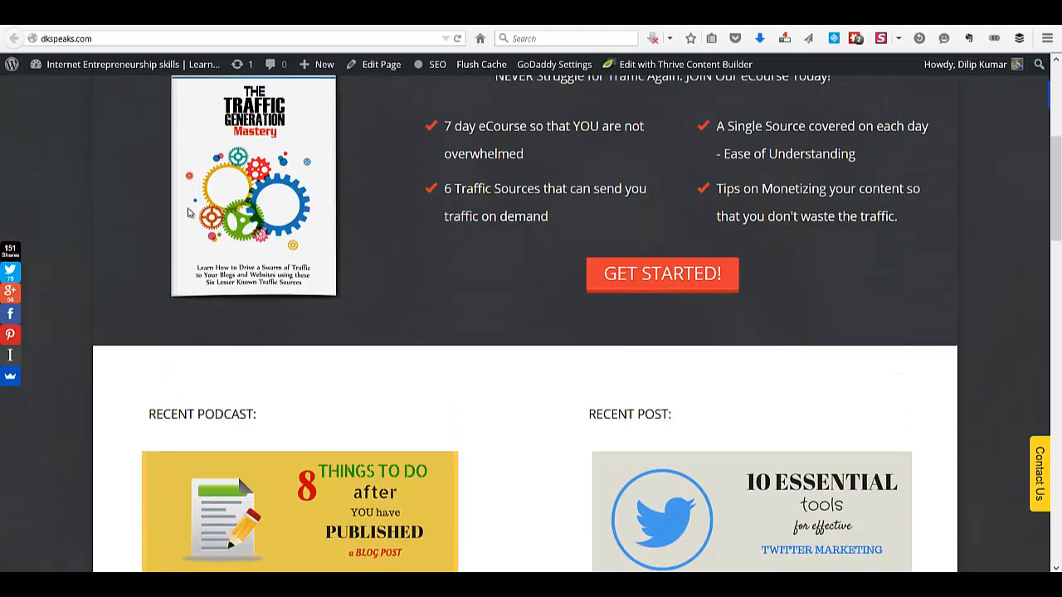
scroll(190, 213, up, 3)
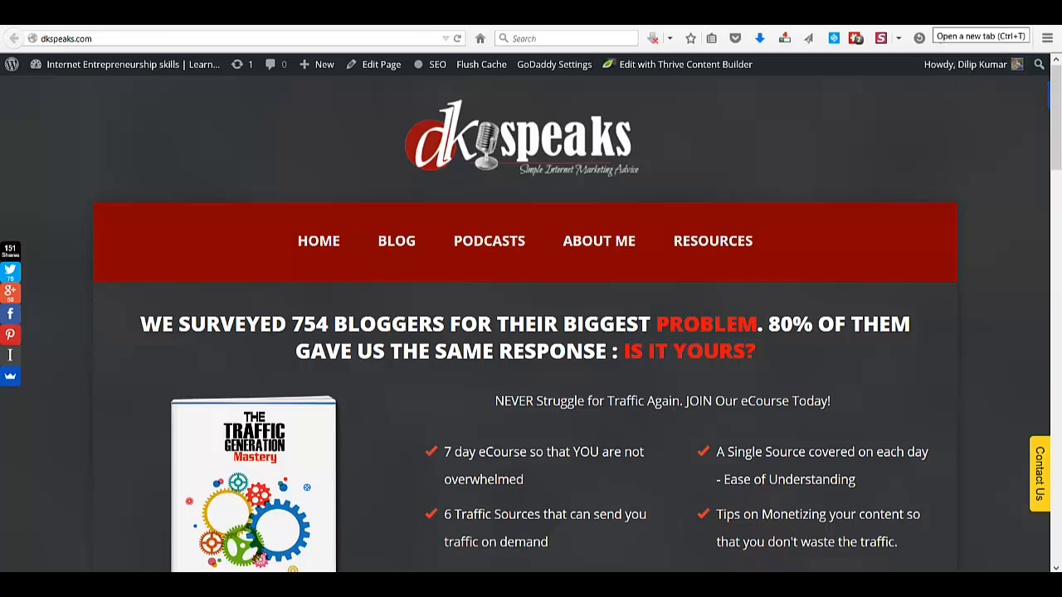
Open copyblogger.com in a new browser tab
key(ctrl+t)
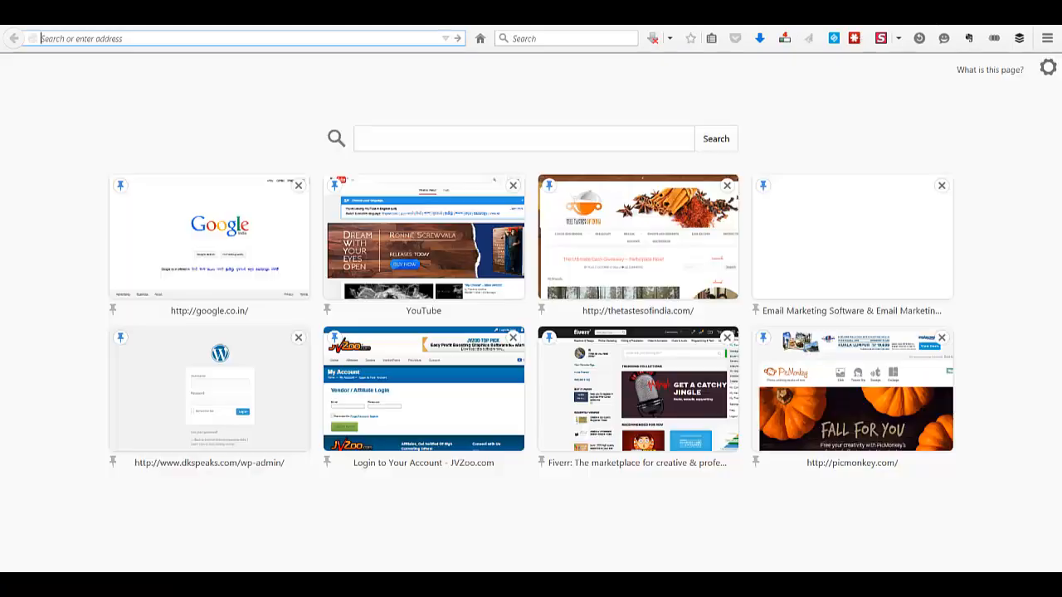
text(copyblogger.com/)
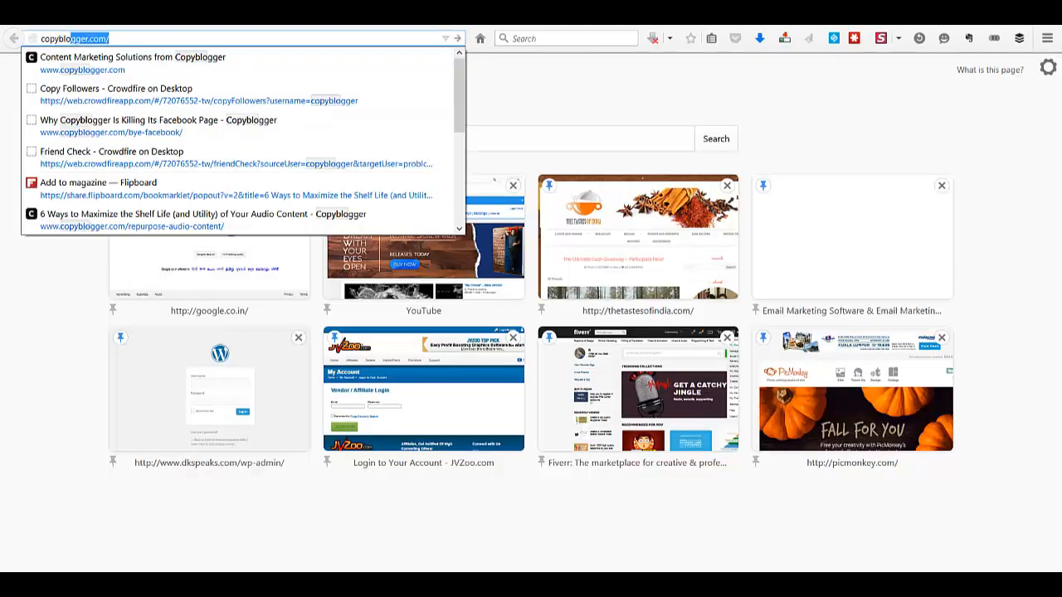
key(Return)
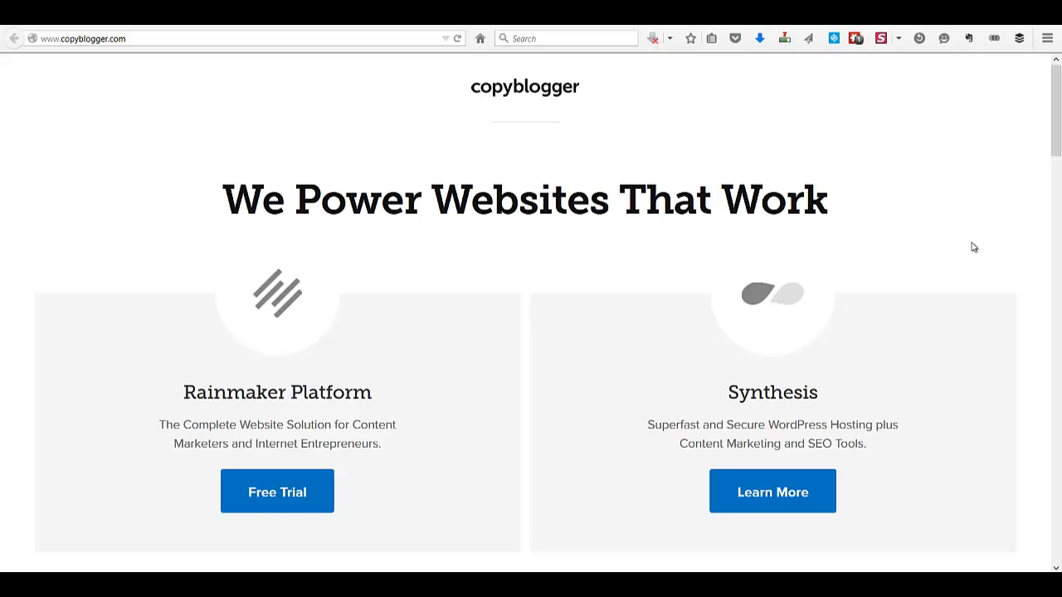
Examine the product offers and the Copyblogger Ebooks section on the Copyblogger homepage
scroll(972, 247, down, 1)
scroll(521, 419, down, 1)
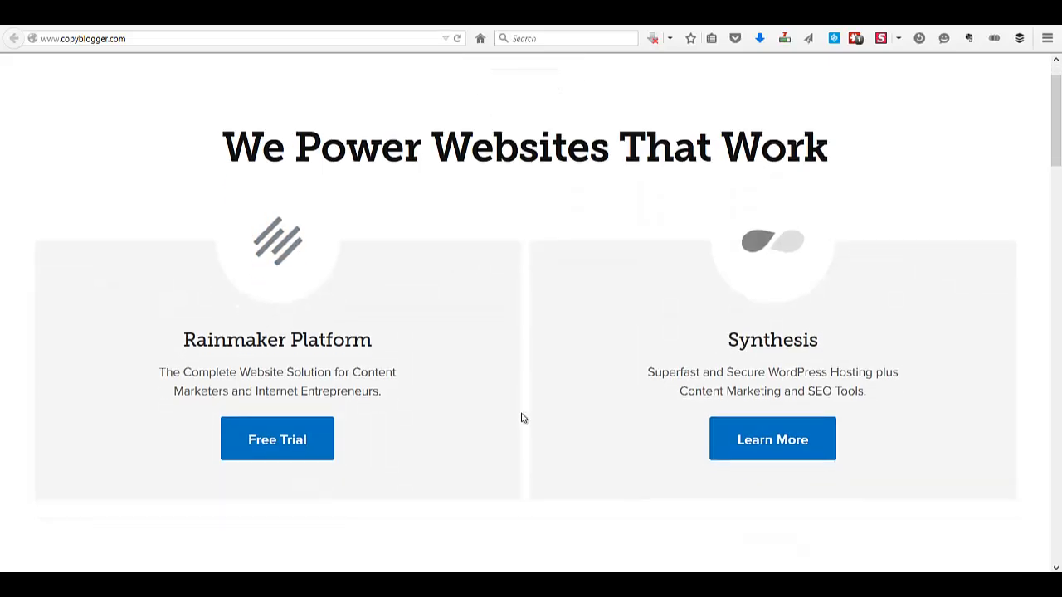
scroll(521, 419, down, 2)
scroll(521, 419, down, 7)
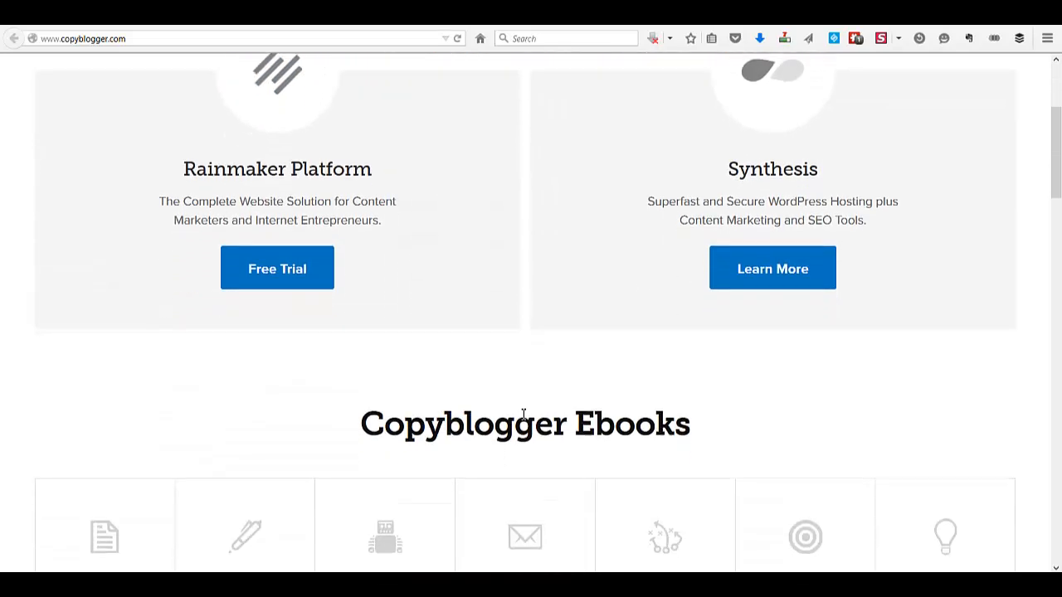
scroll(522, 419, down, 3)
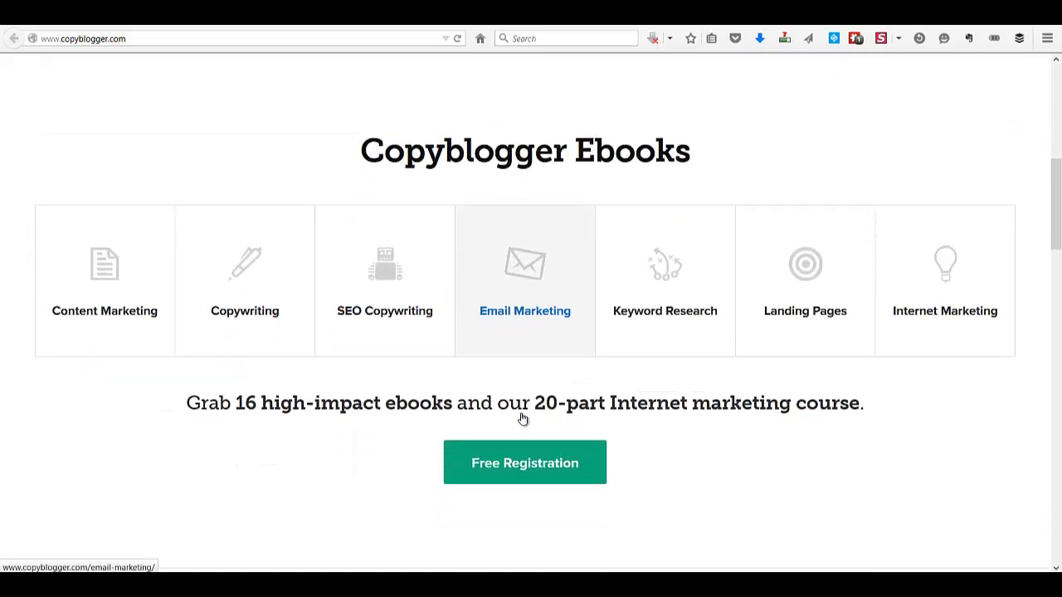
scroll(523, 417, down, 7)
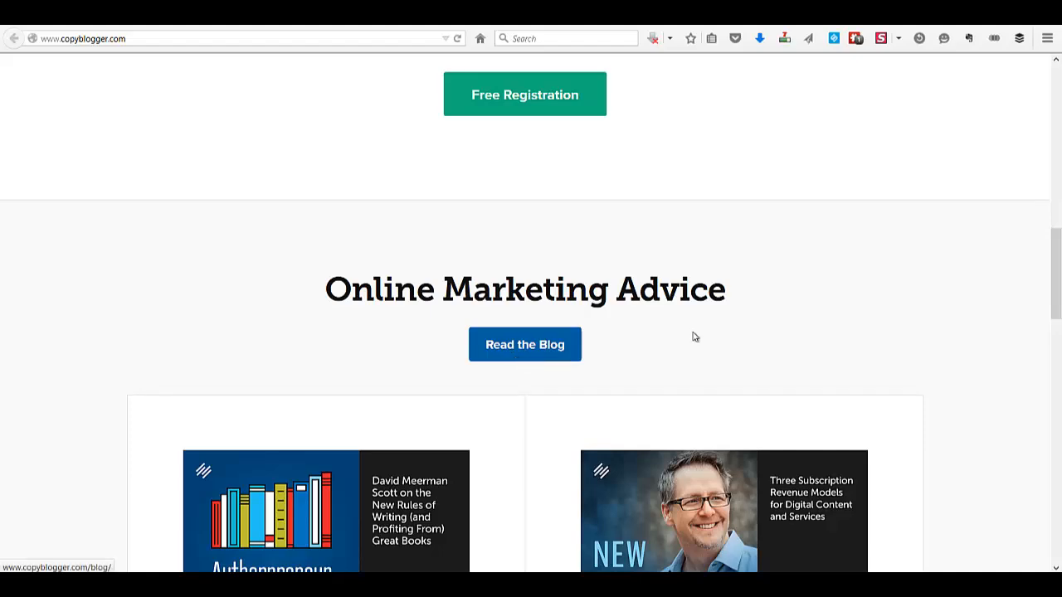
Review the Online Marketing Advice articles through to the page footer, and return to the start of the page
scroll(754, 329, down, 2)
scroll(755, 330, down, 8)
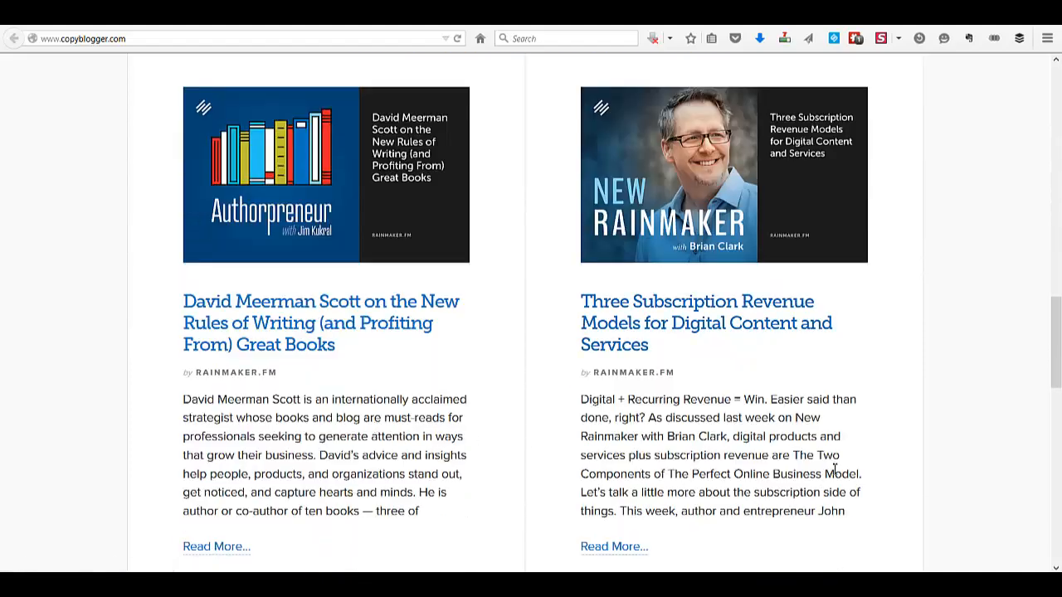
scroll(834, 470, down, 3)
scroll(835, 470, down, 5)
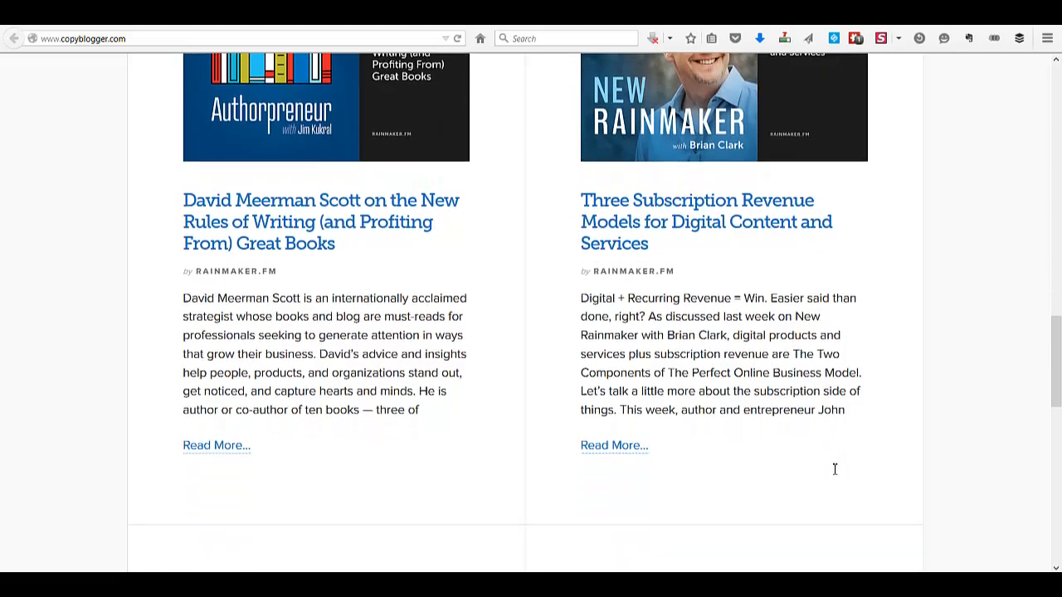
scroll(834, 473, down, 8)
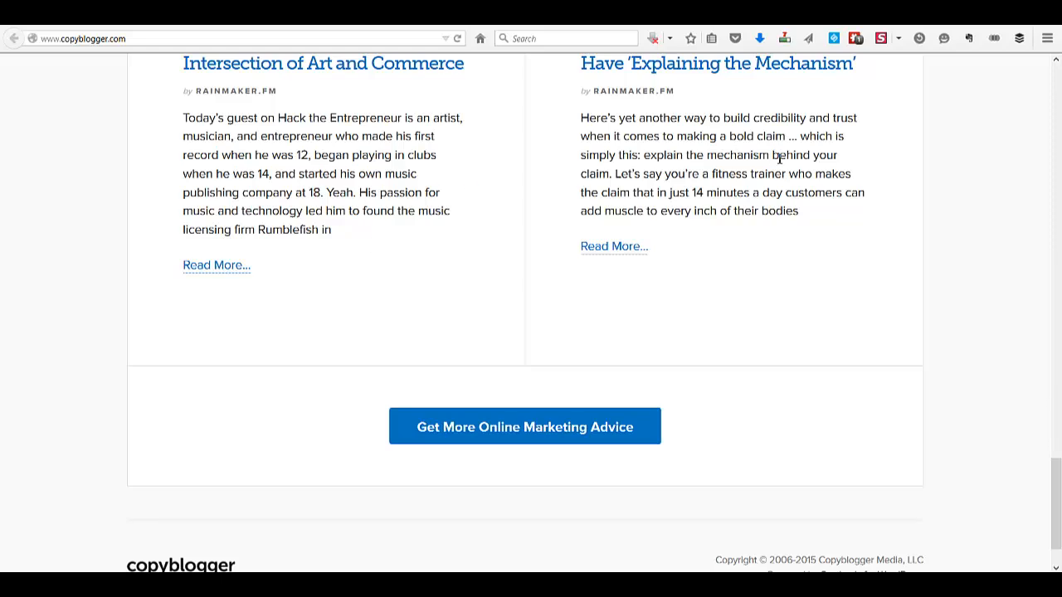
scroll(881, 244, down, 1)
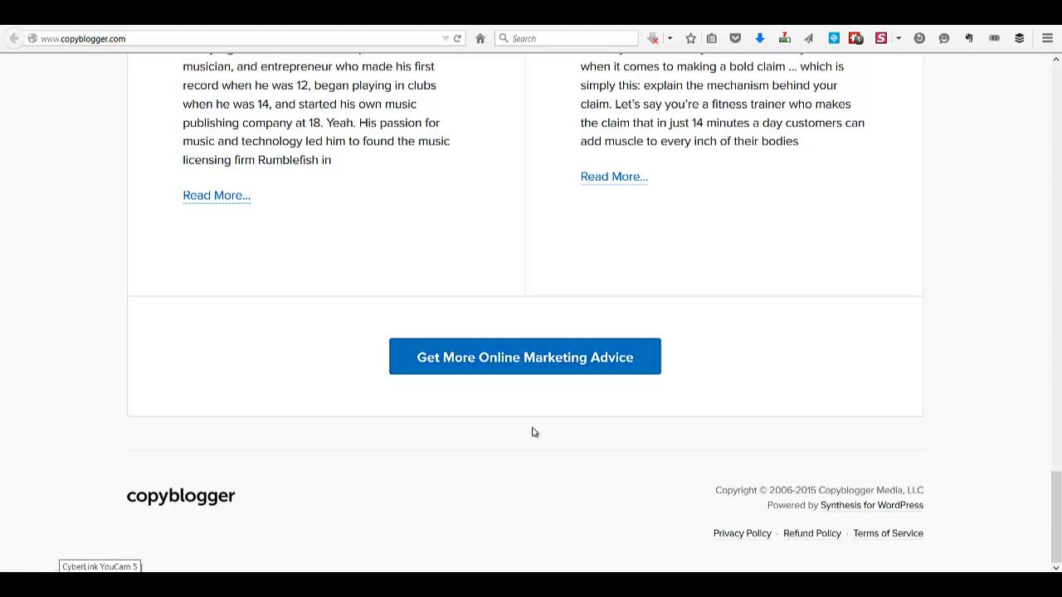
scroll(534, 431, up, 15)
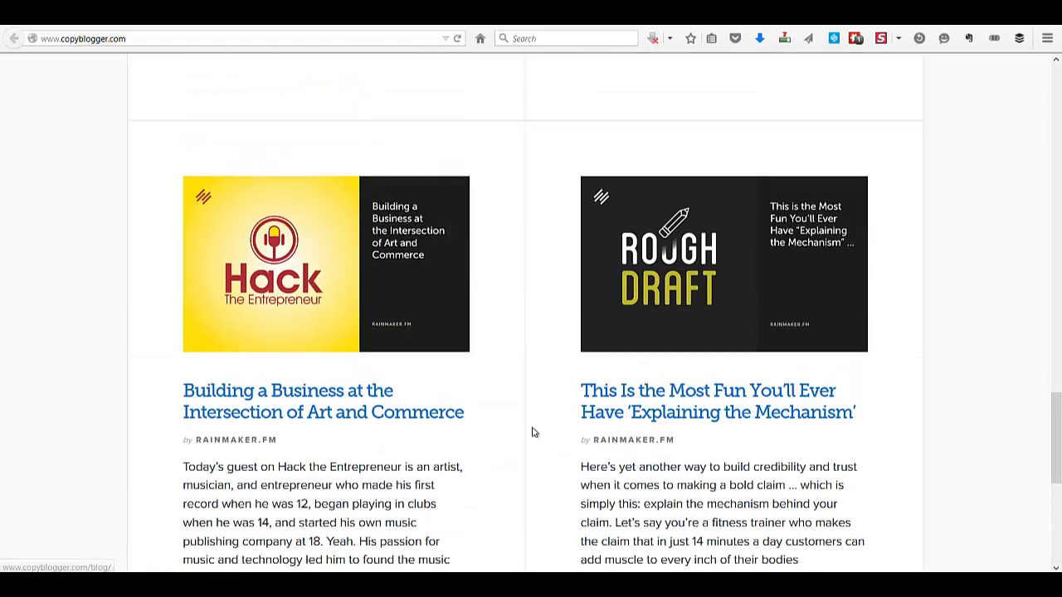
scroll(534, 432, up, 12)
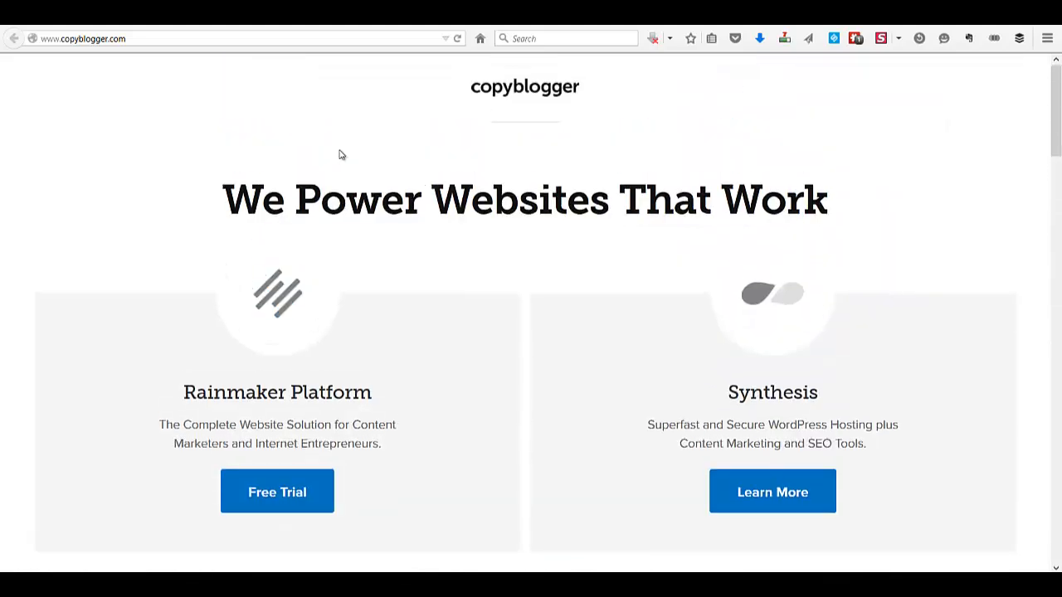
Open the homepage of smartpassiveincome.com in the current browser tab
click(271, 41)
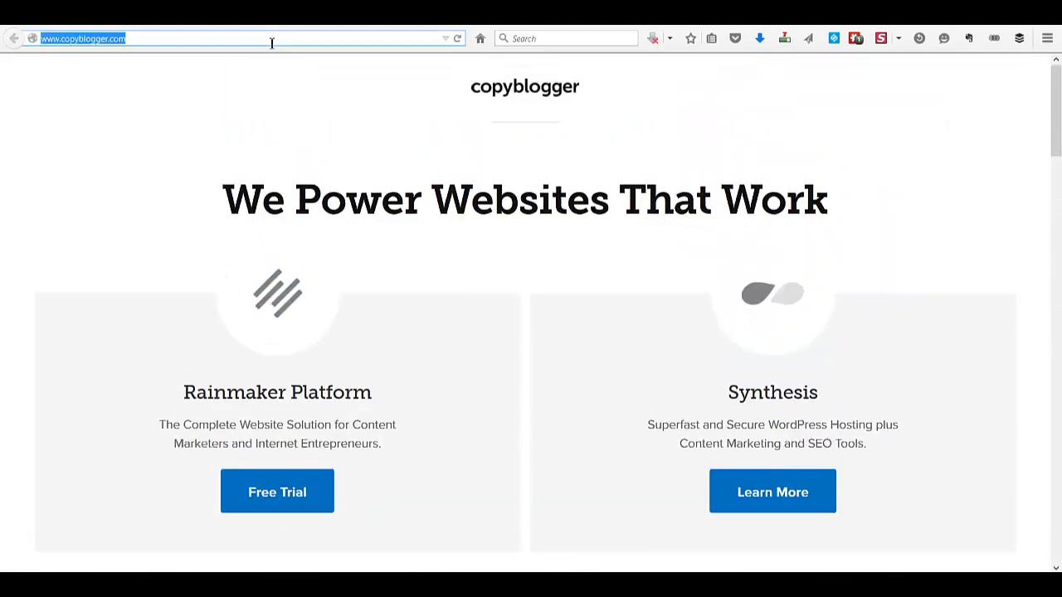
text(smartpassiveincome.com/)
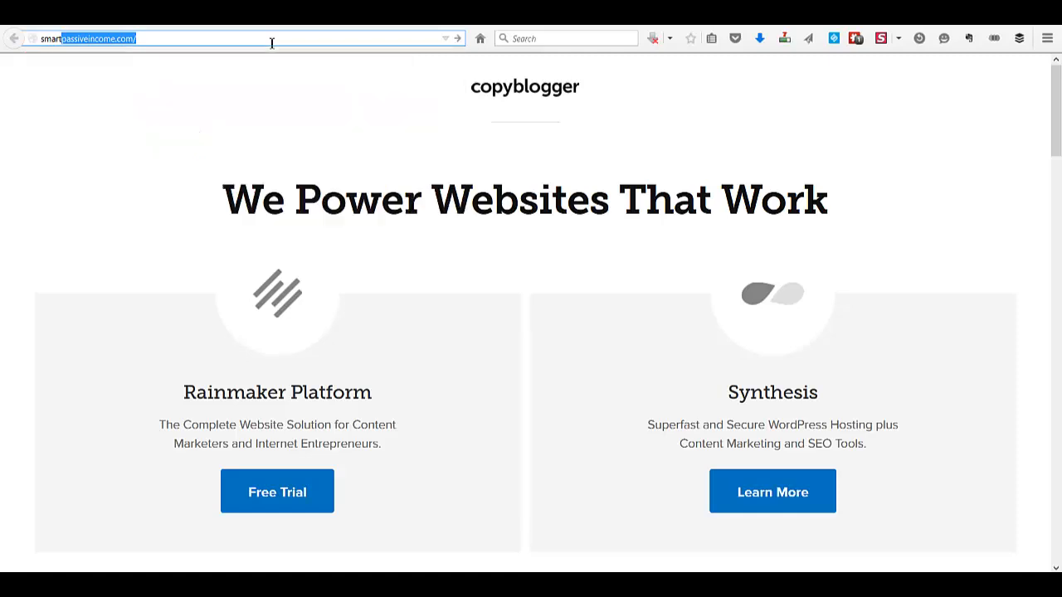
key(Return)
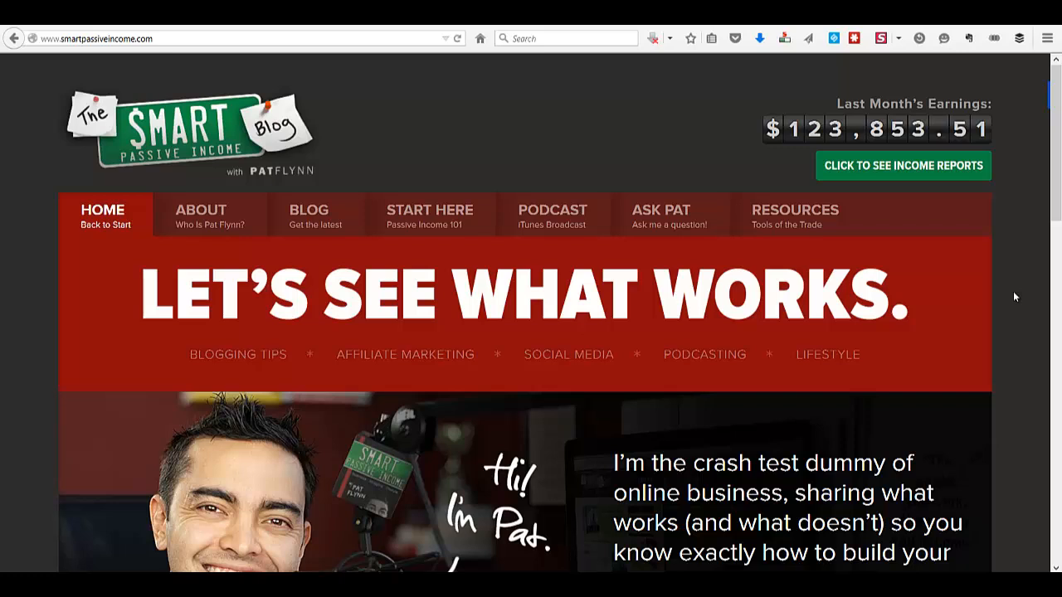
Examine the Smart Passive Income homepage from the banner through the latest podcast and post to the footer, and return to its start
scroll(1013, 292, down, 1)
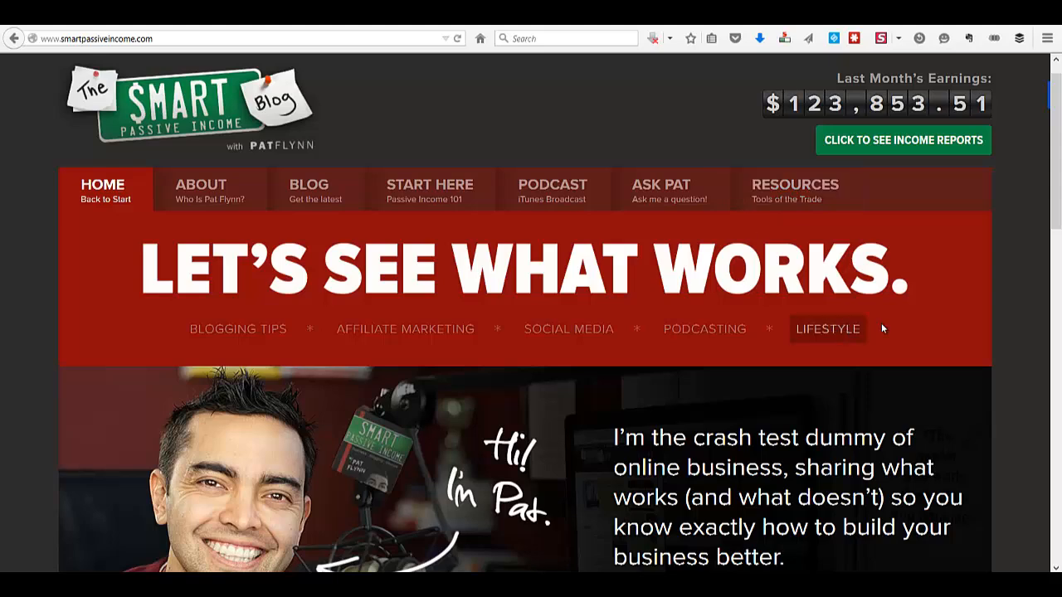
scroll(1047, 282, down, 5)
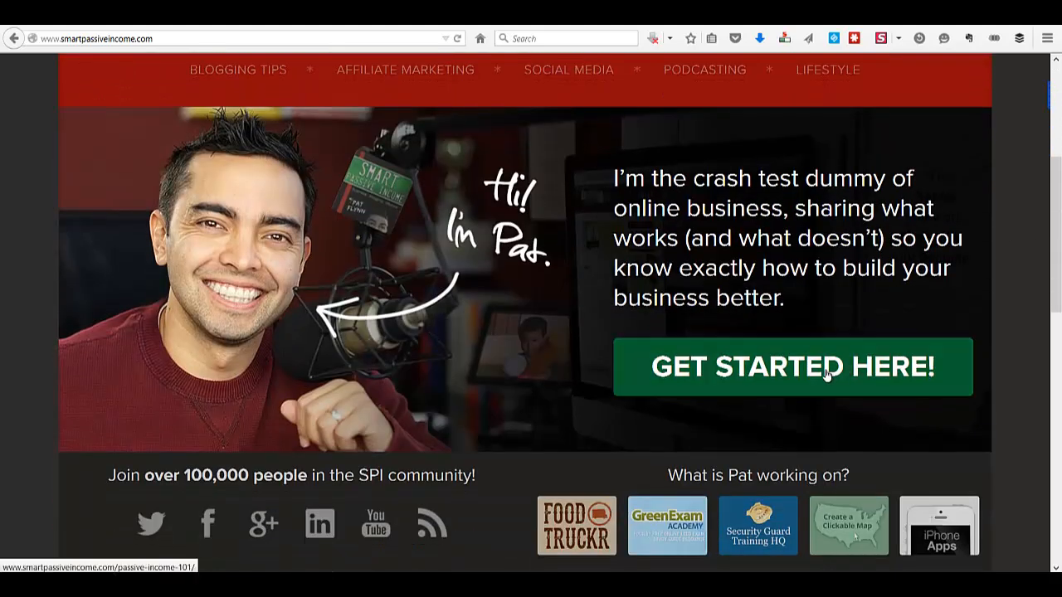
scroll(826, 375, down, 1)
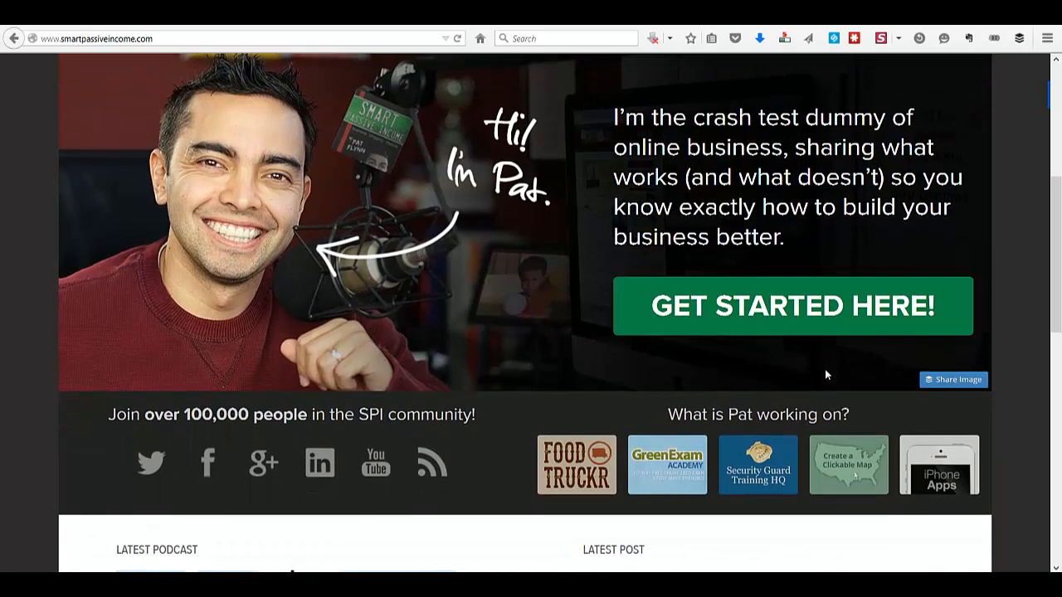
scroll(826, 375, down, 2)
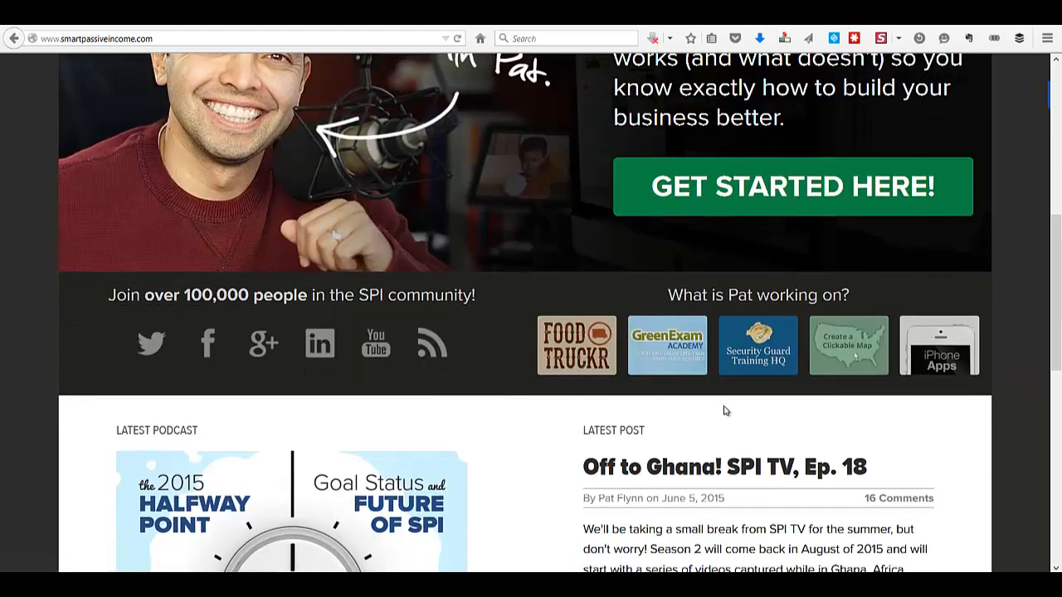
scroll(723, 411, down, 3)
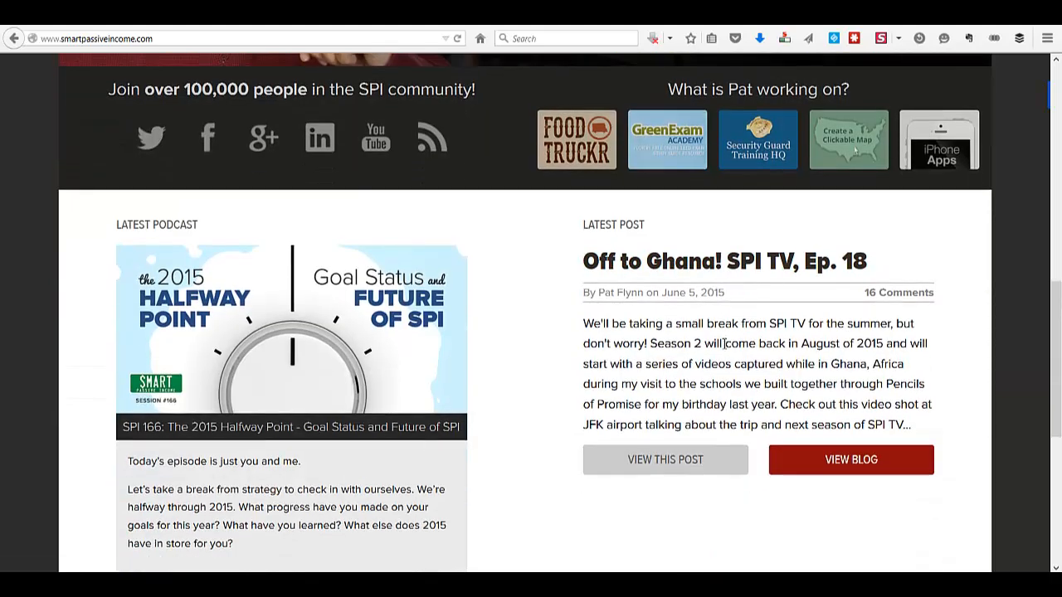
scroll(729, 342, down, 3)
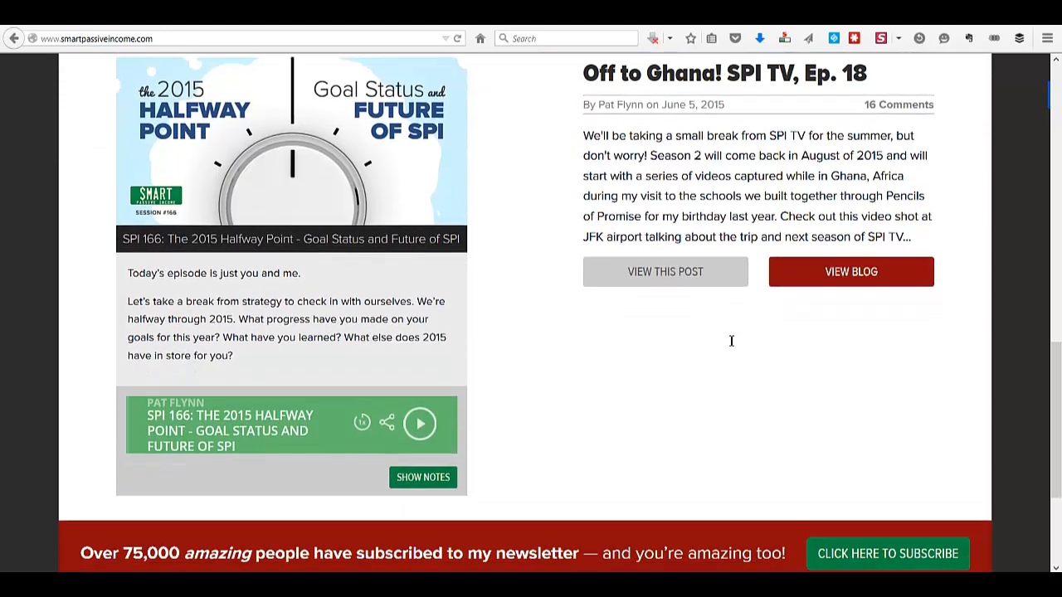
scroll(731, 342, down, 3)
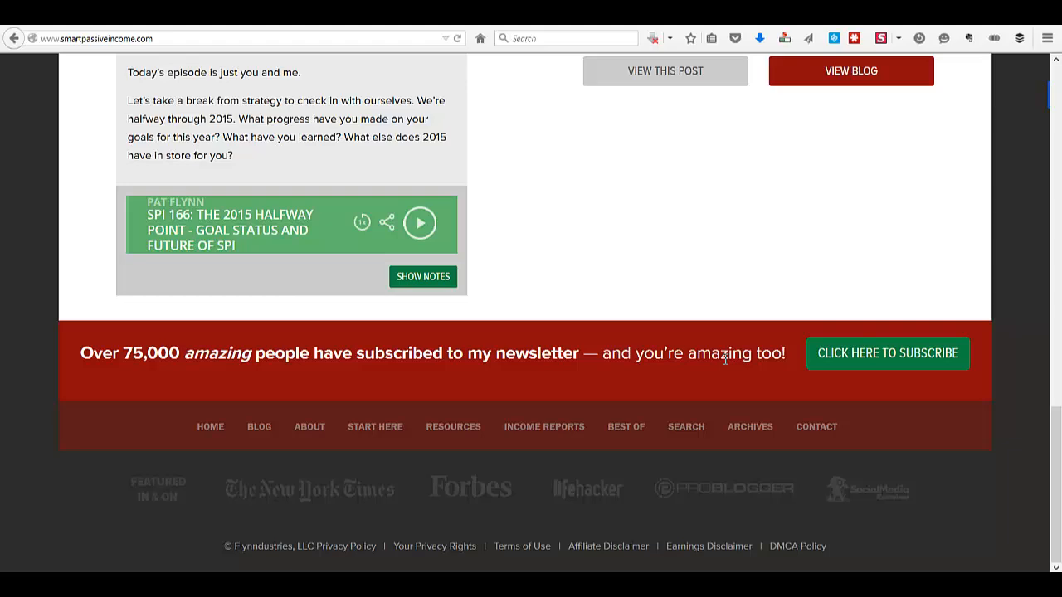
scroll(724, 358, up, 15)
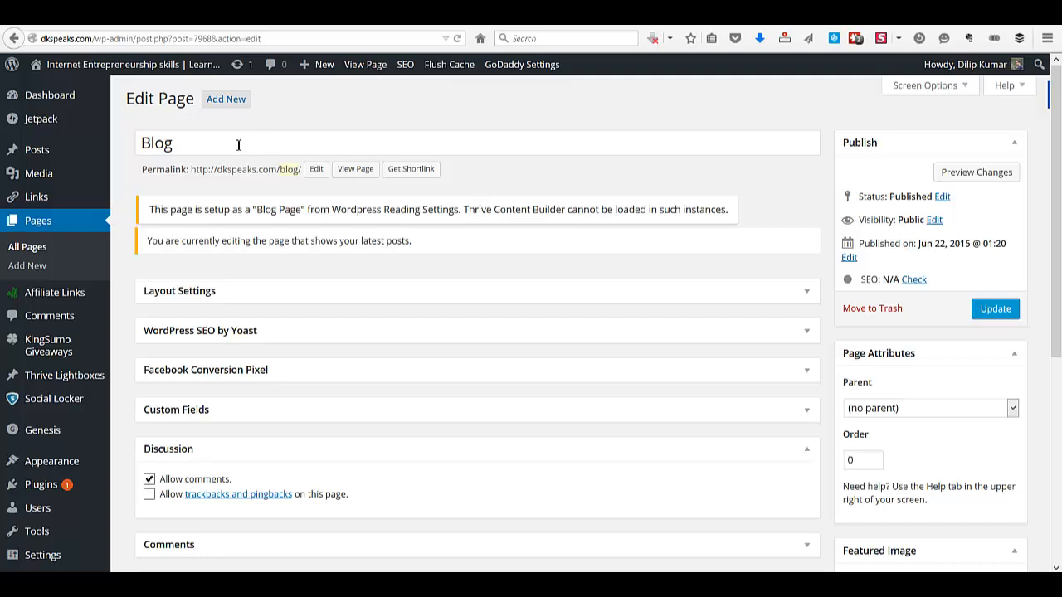
click(204, 145)
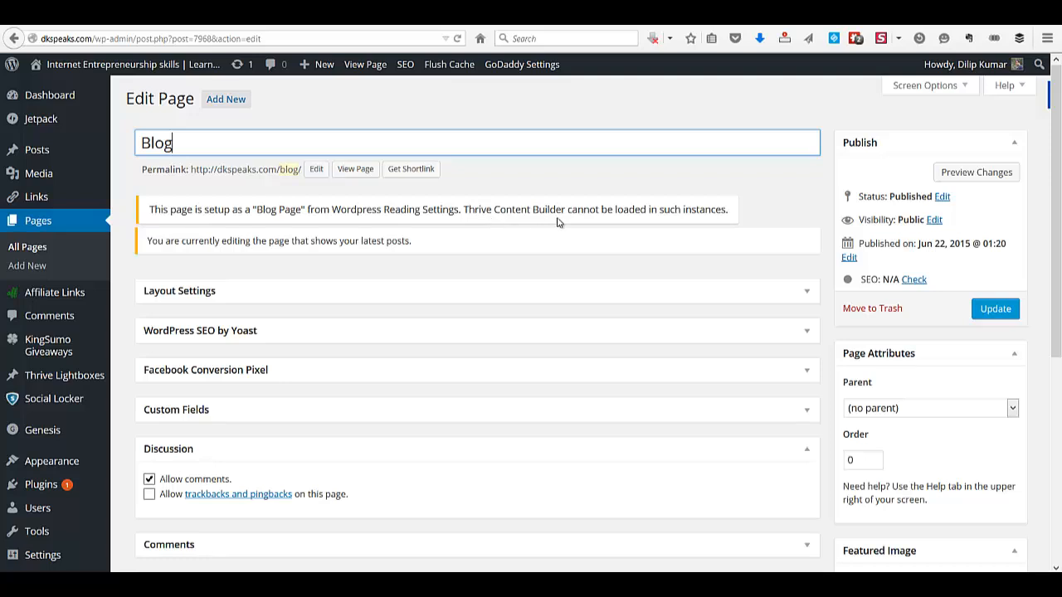
click(720, 214)
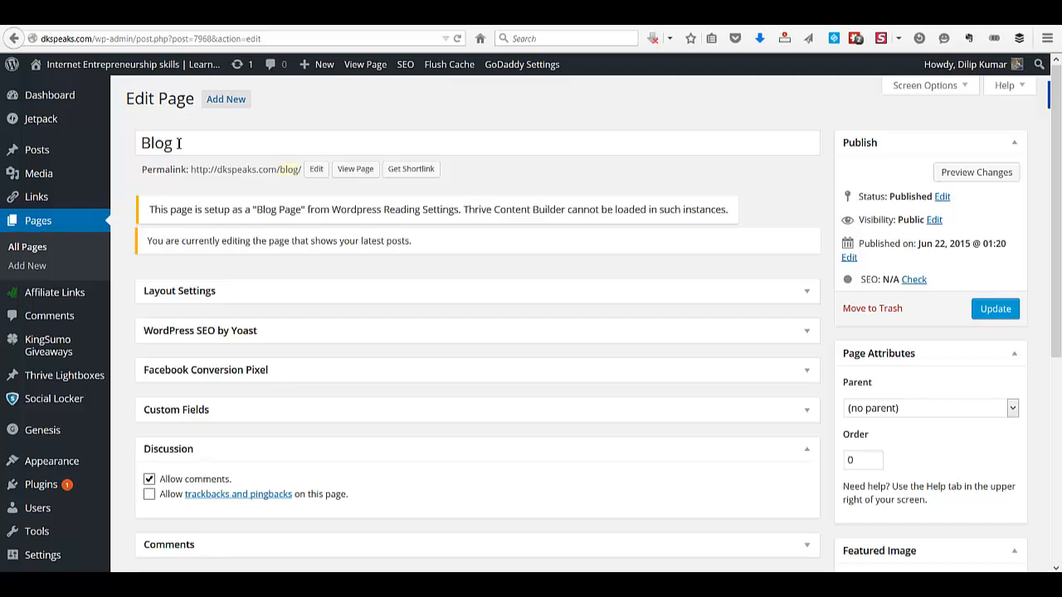
click(177, 143)
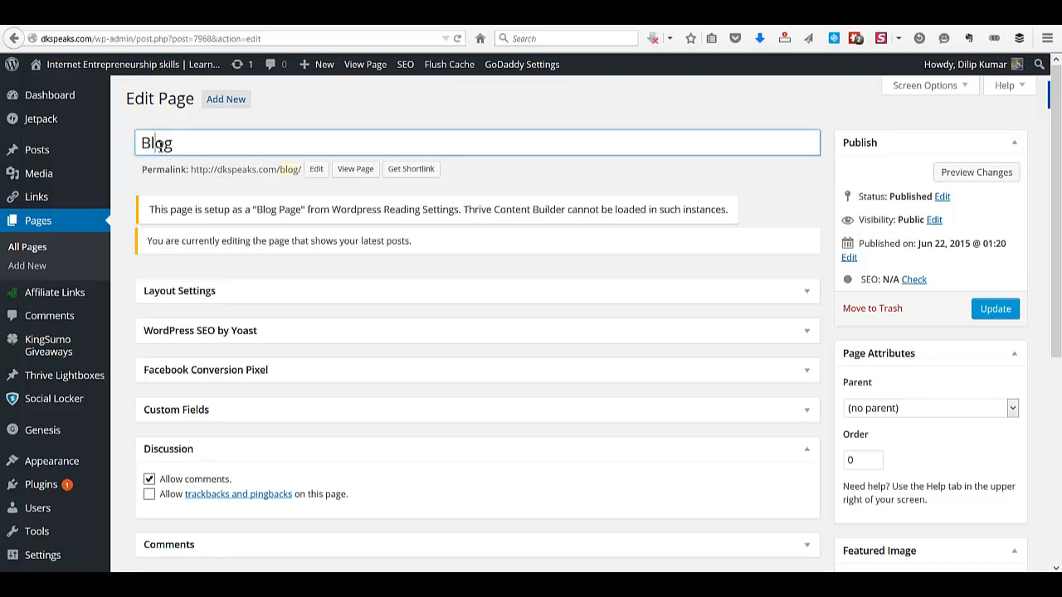
click(156, 144)
click(287, 112)
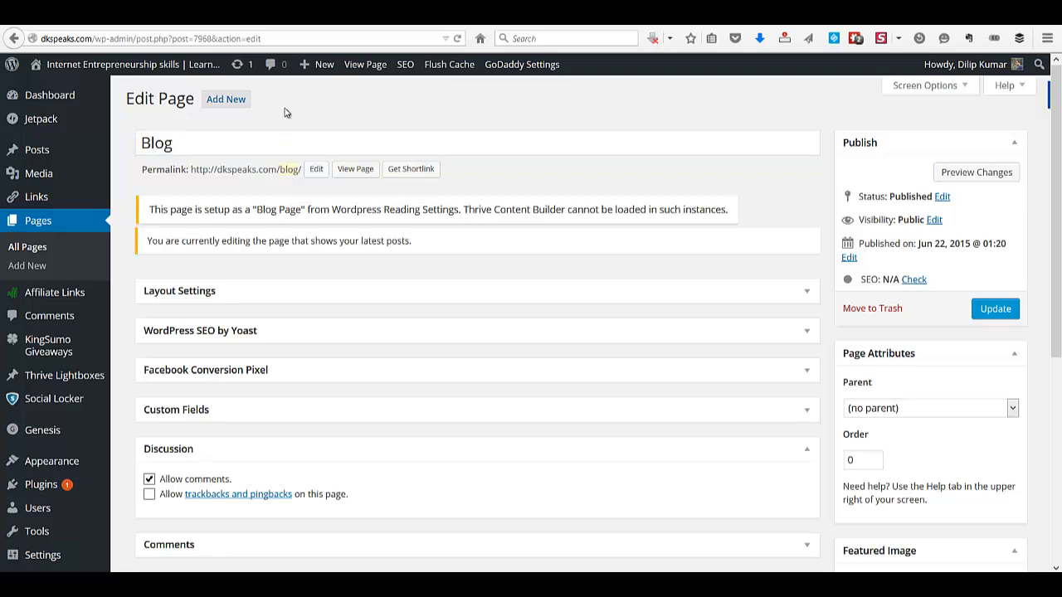
Open the Reading settings of the WordPress site
scroll(286, 112, down, 3)
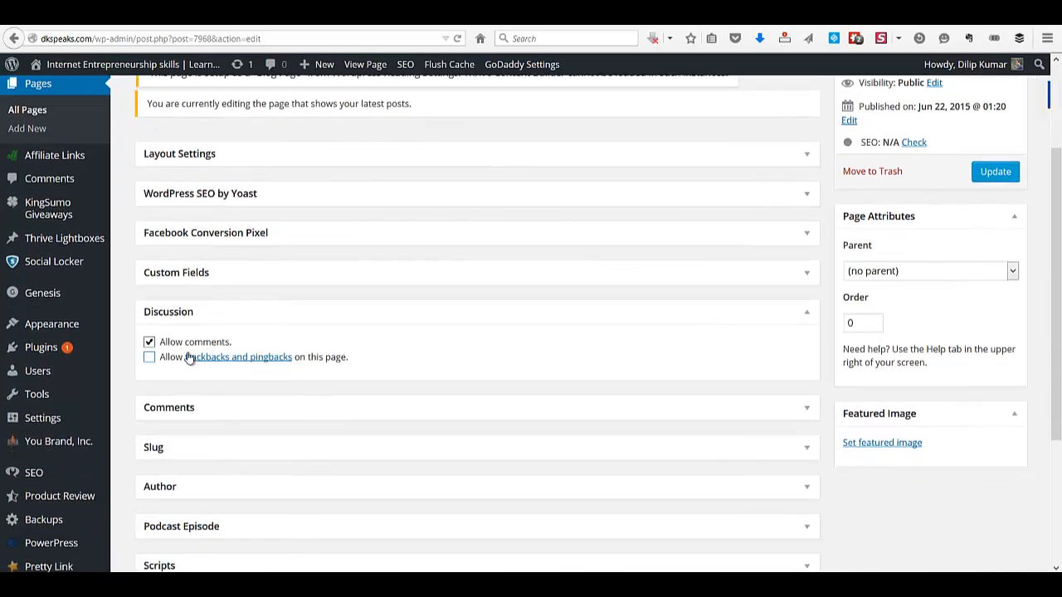
mouse_move(21, 420)
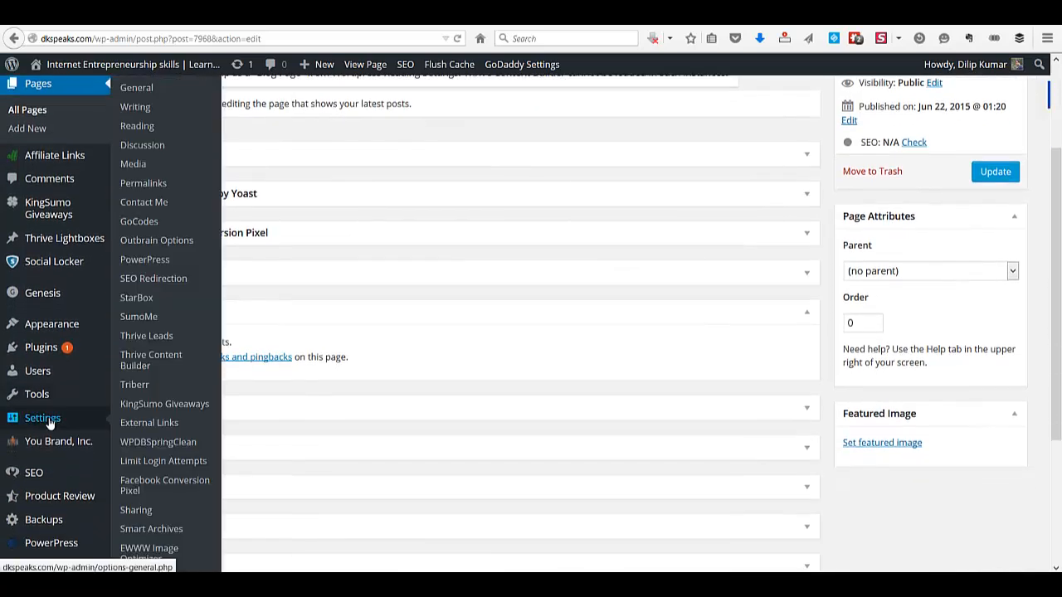
click(138, 126)
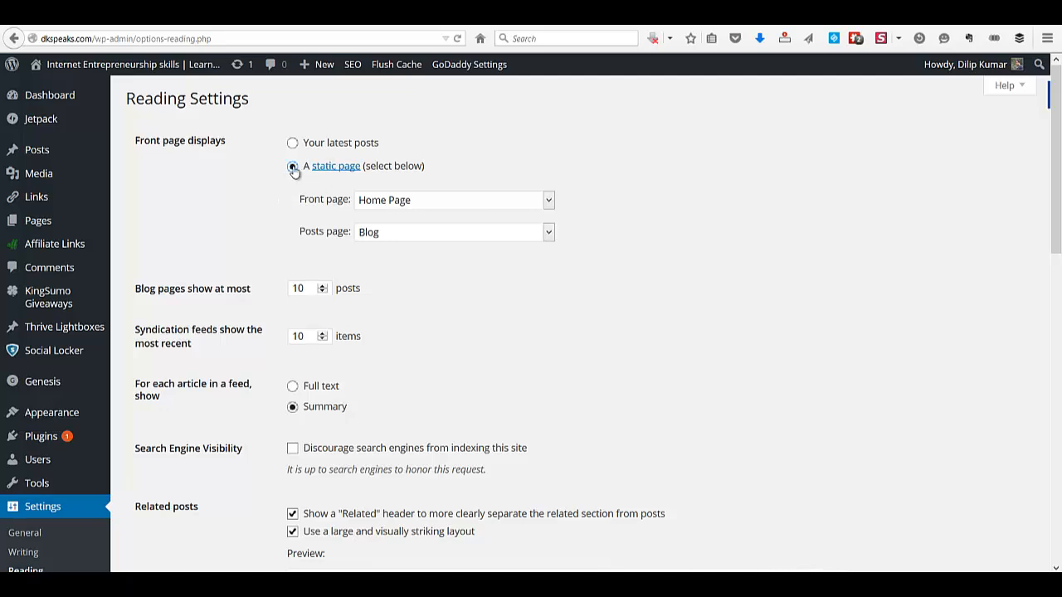
Choose Home Page as the static front page and check the page choices for the posts page, keeping Blog
click(423, 208)
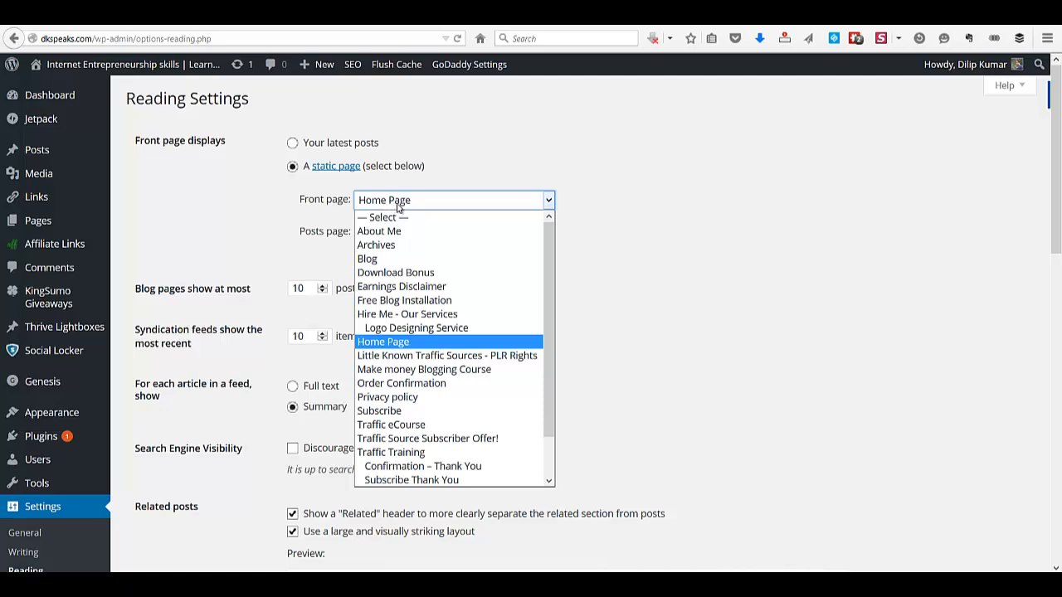
click(429, 342)
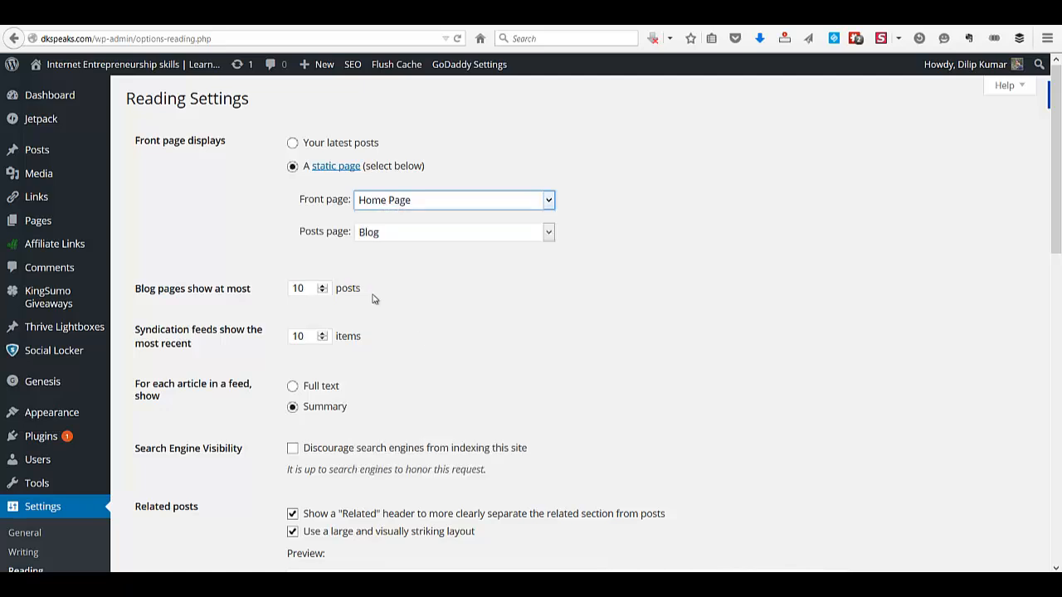
click(415, 240)
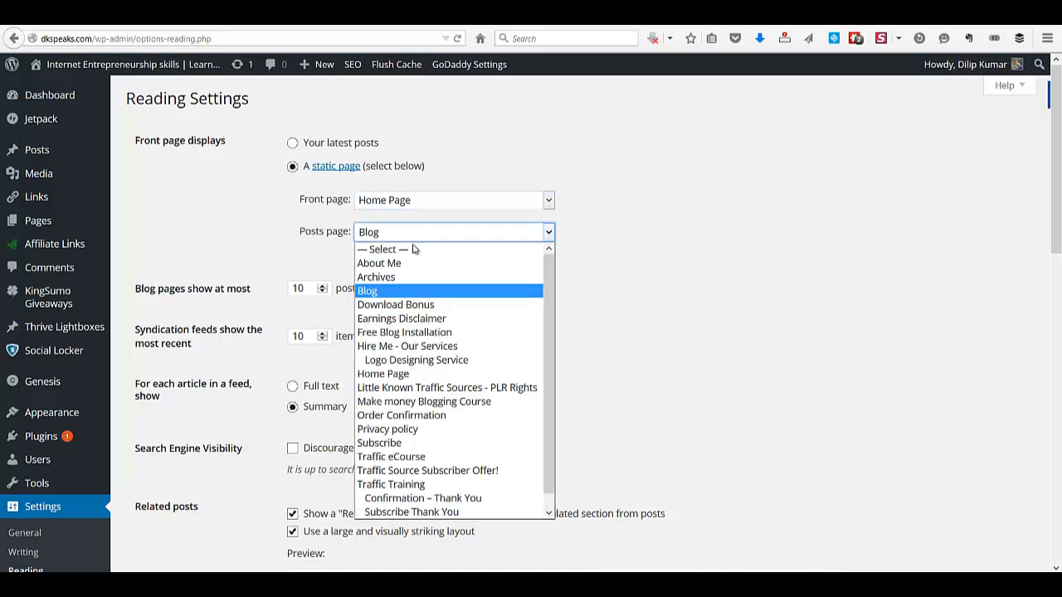
click(249, 242)
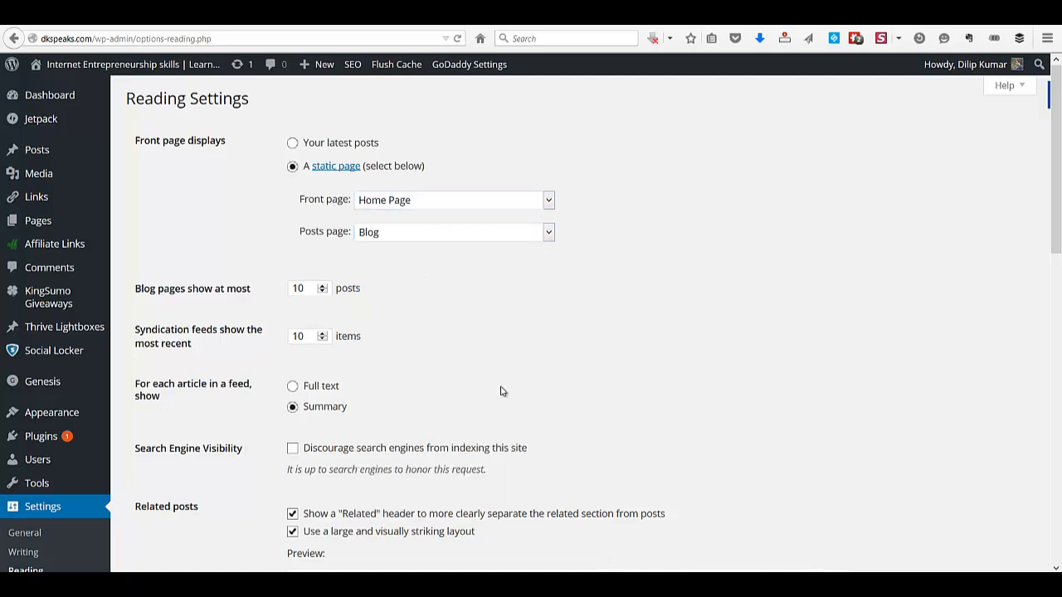
Look through the remaining Reading settings down to the save option, and return to the front page options
scroll(501, 390, down, 3)
scroll(501, 391, down, 6)
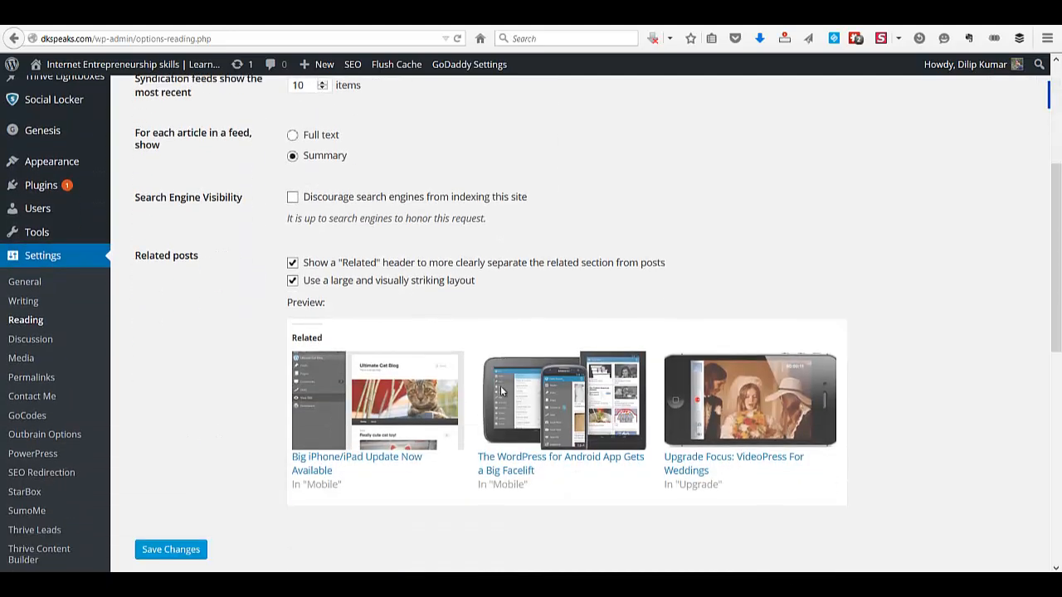
scroll(251, 256, up, 1)
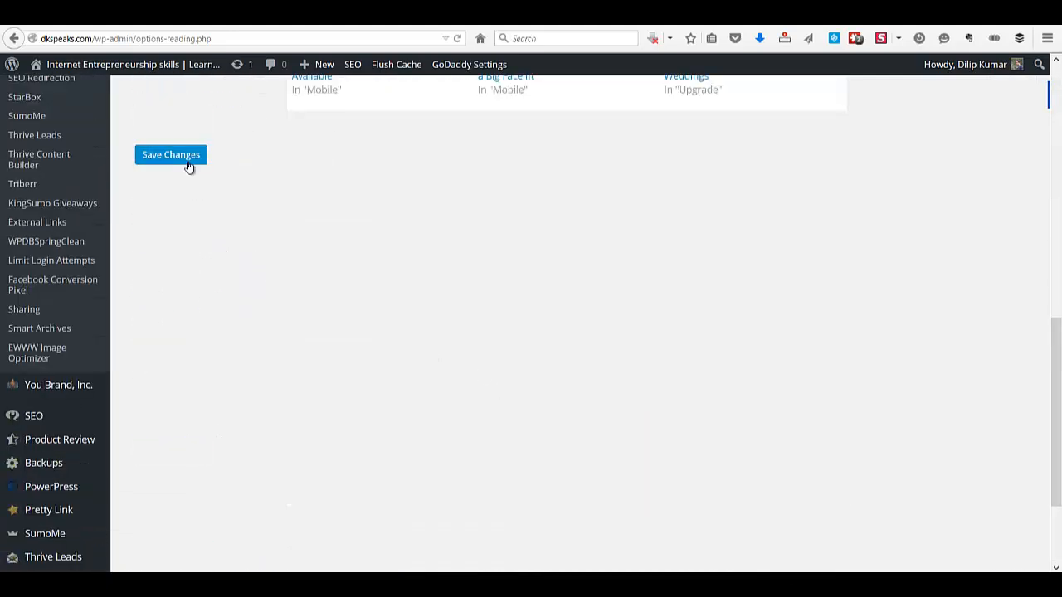
scroll(389, 257, up, 3)
scroll(387, 258, up, 10)
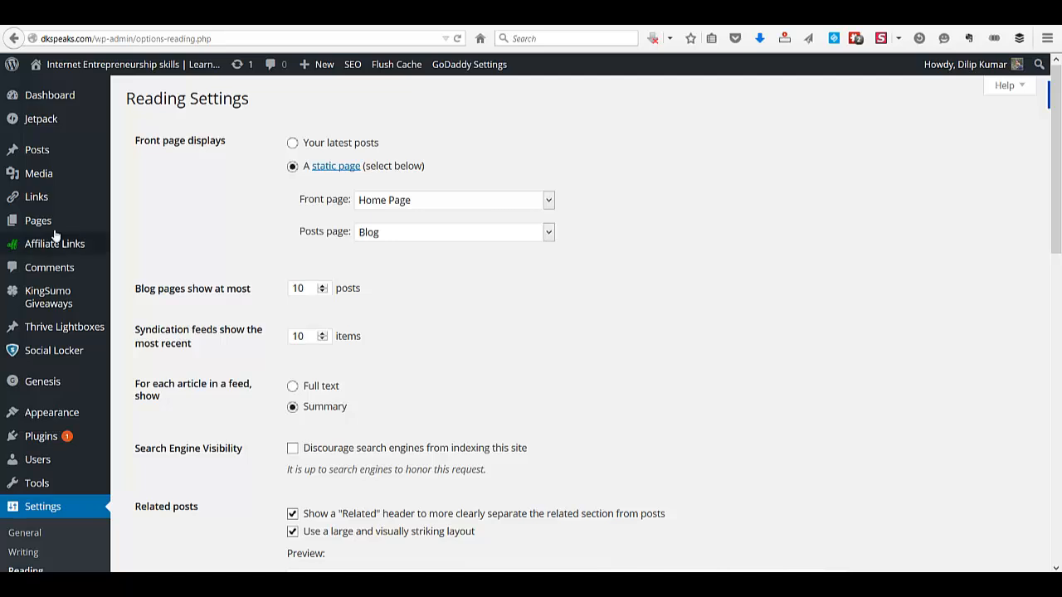
Add a new WordPress page titled "Landing Page" and save it as a draft
click(133, 243)
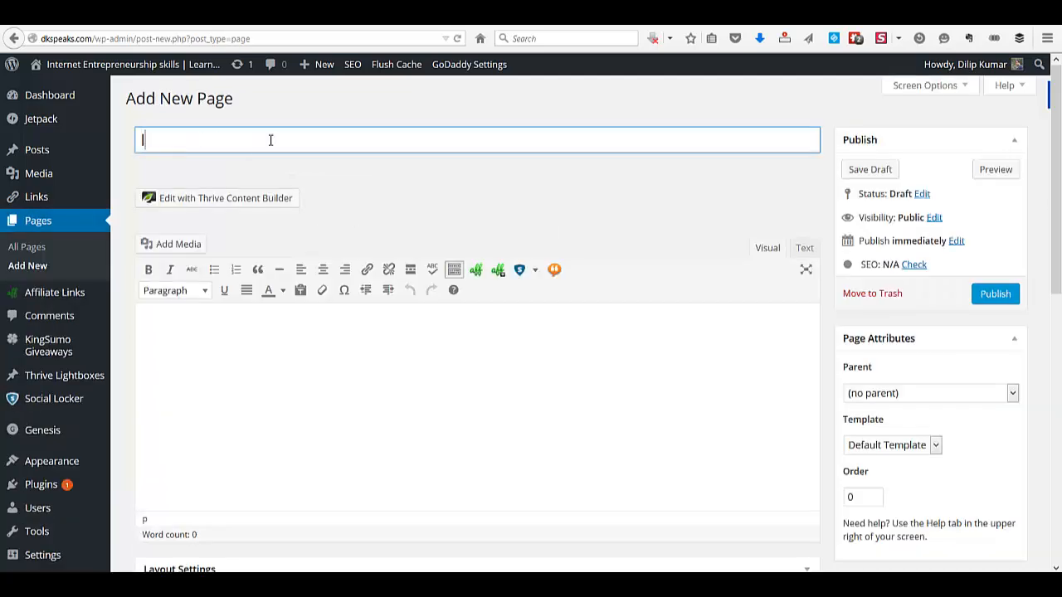
text(Landing Page)
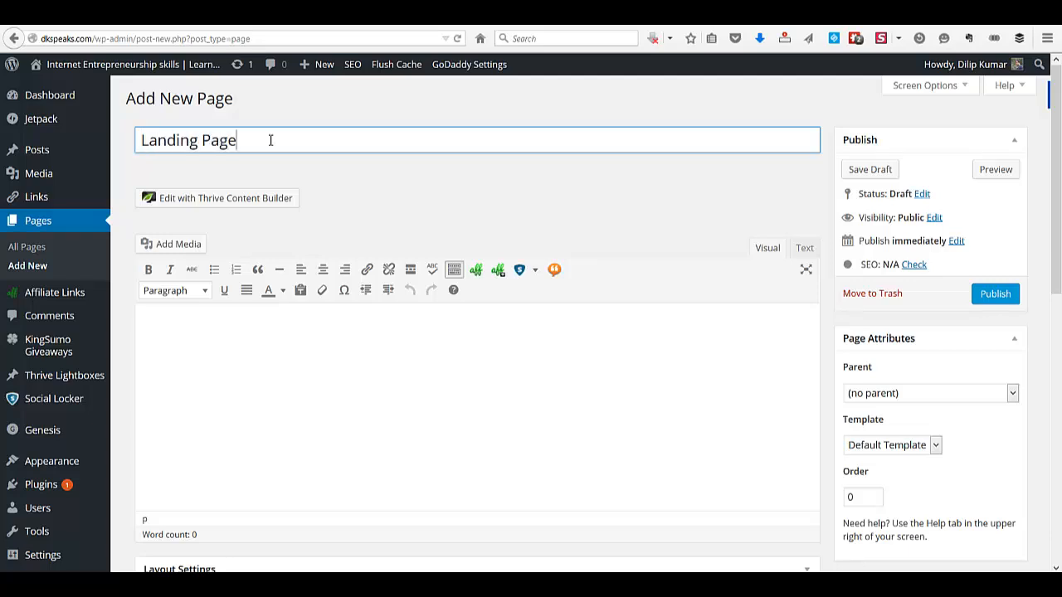
click(865, 177)
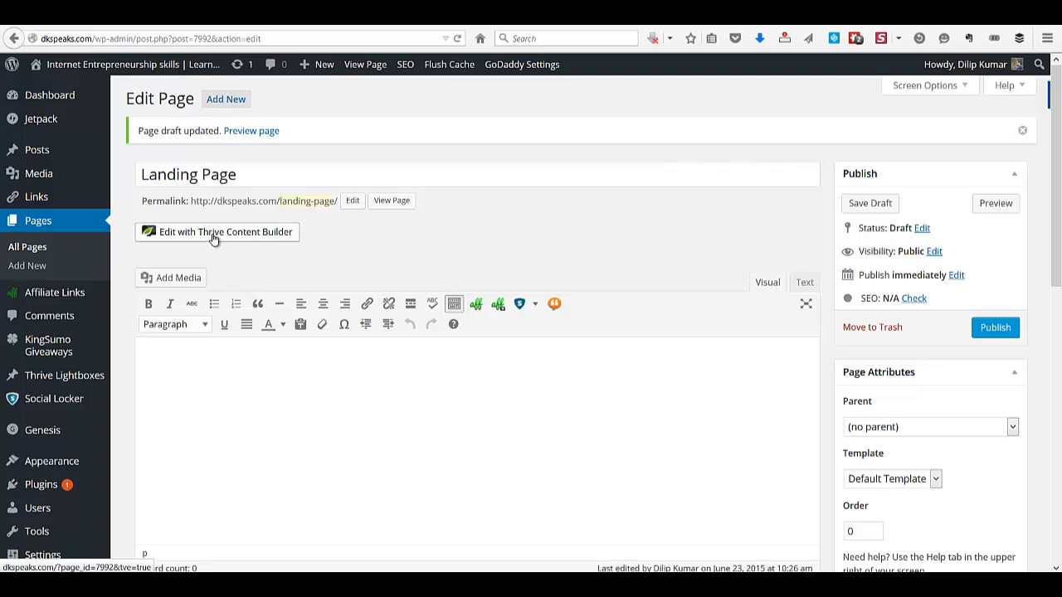
Open the Landing Page draft in Thrive Content Builder and bring up the choice of landing page templates
click(214, 237)
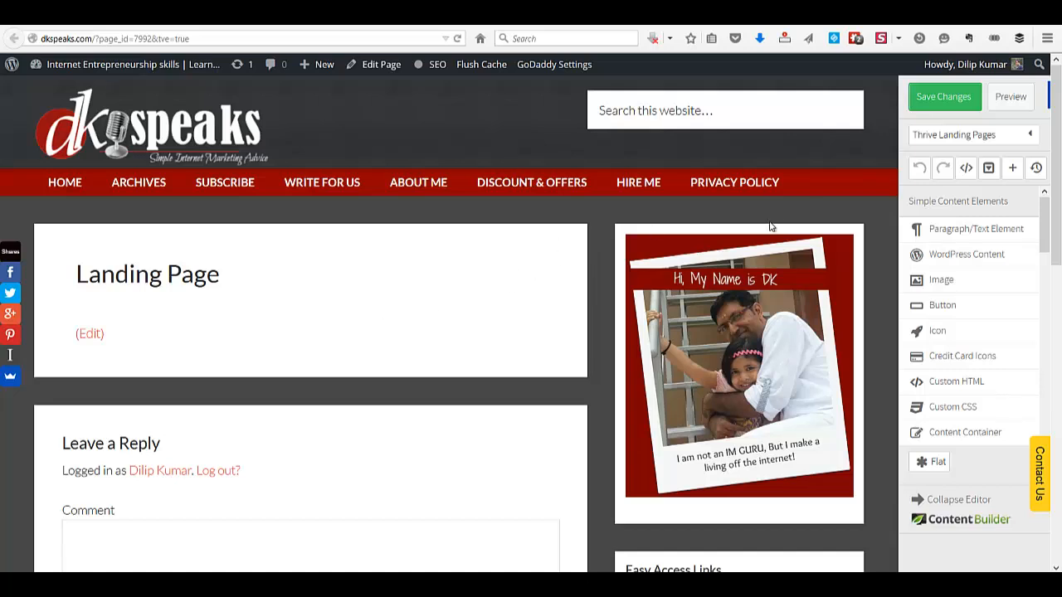
click(1033, 135)
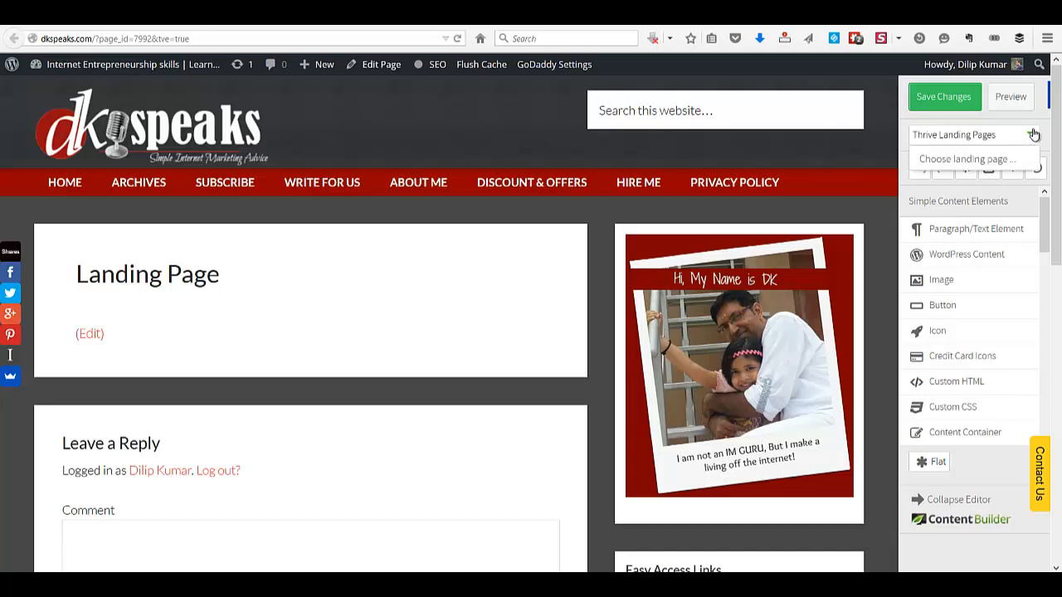
click(995, 160)
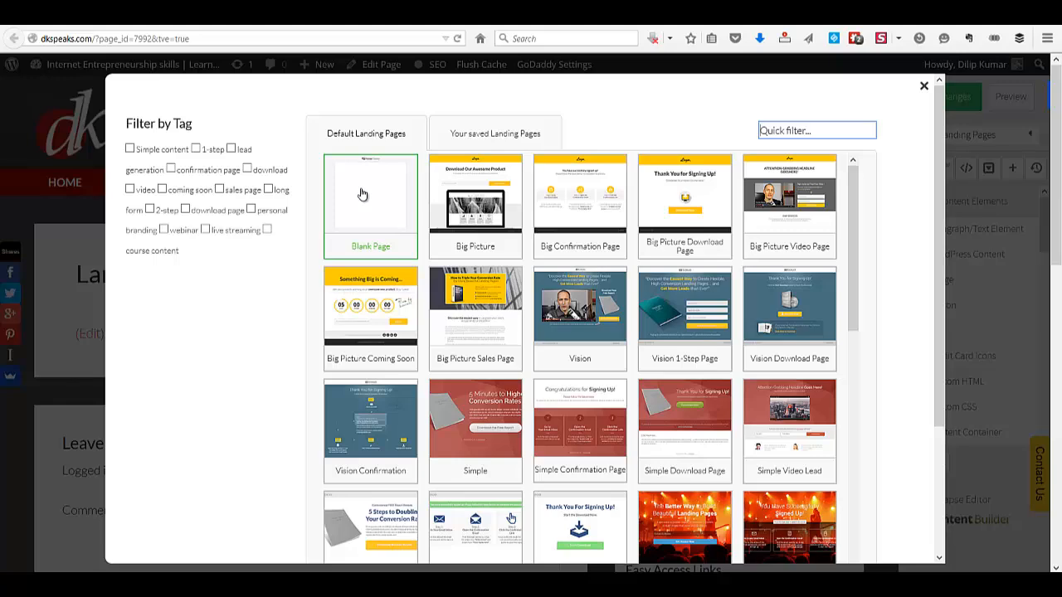
Load the Blank Page template from the default landing pages into the Landing Page draft
click(362, 194)
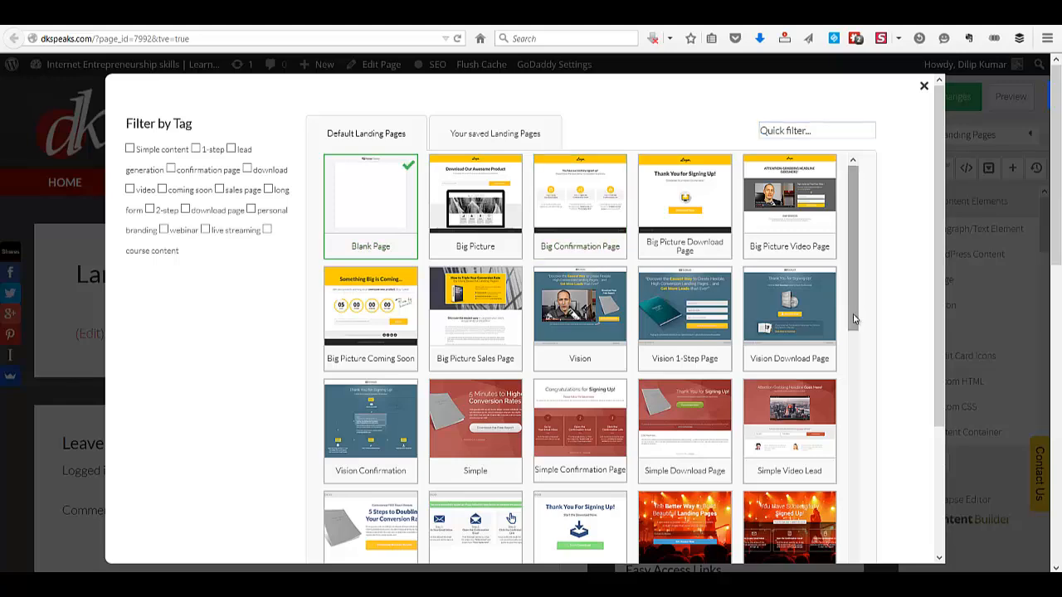
scroll(863, 498, down, 10)
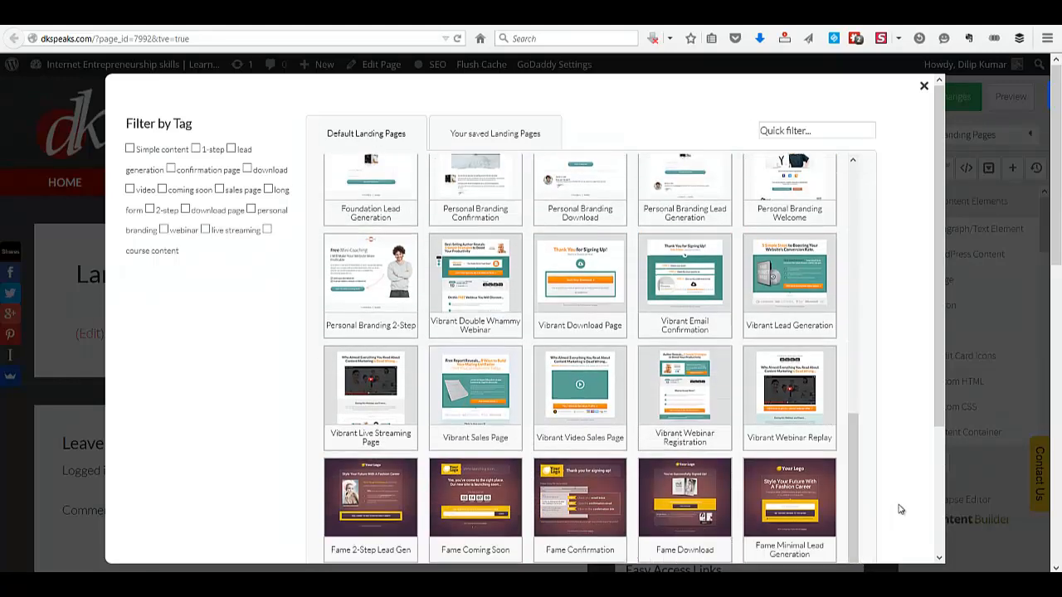
scroll(900, 509, down, 3)
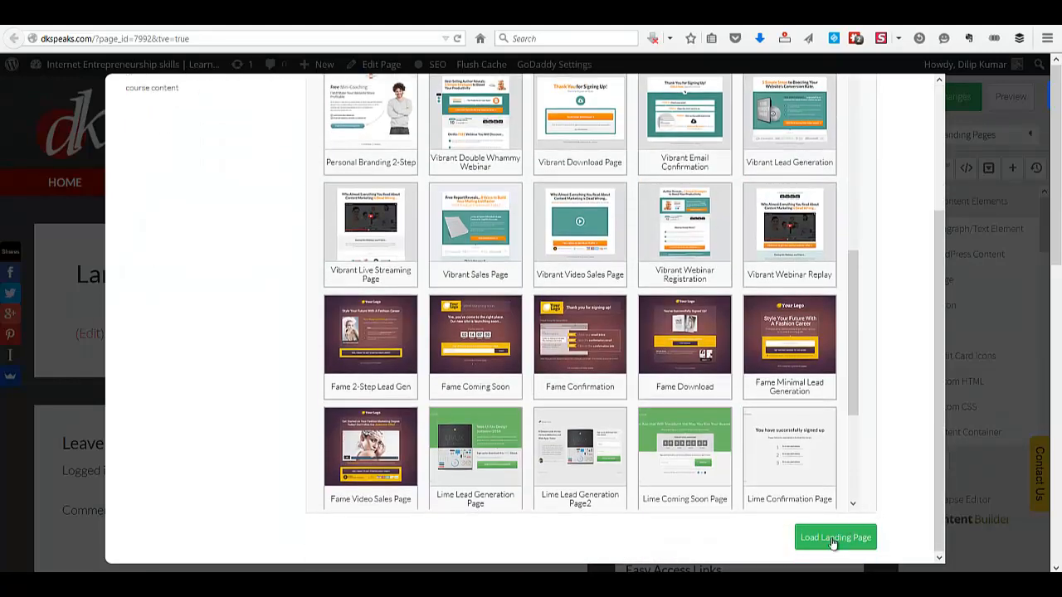
click(833, 539)
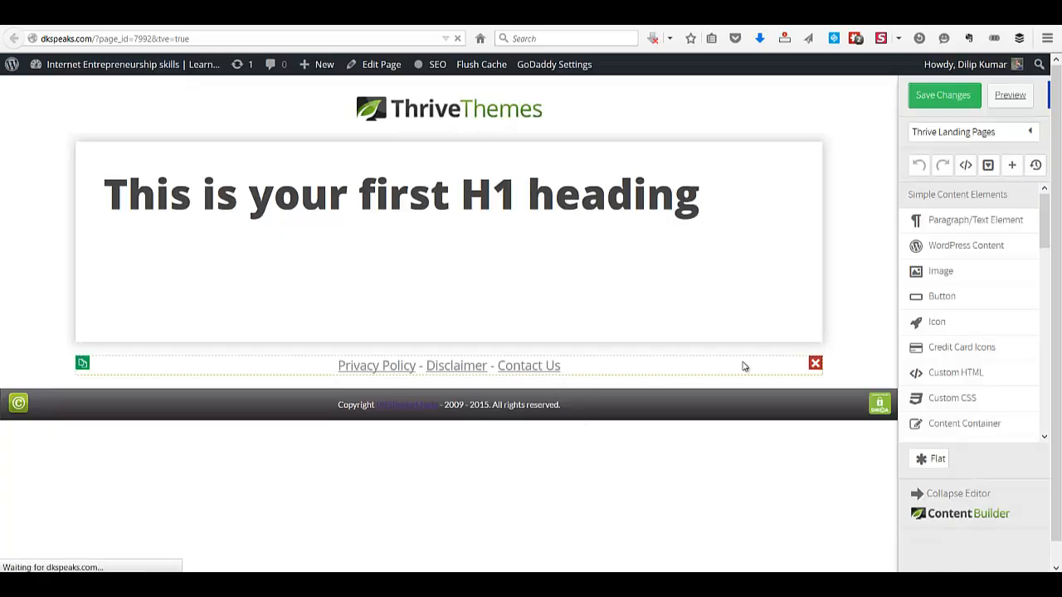
Delete the footer links row and replace the ThriveThemes logo with dkspeaks-logo.png found by searching the media library for "logo"
click(816, 365)
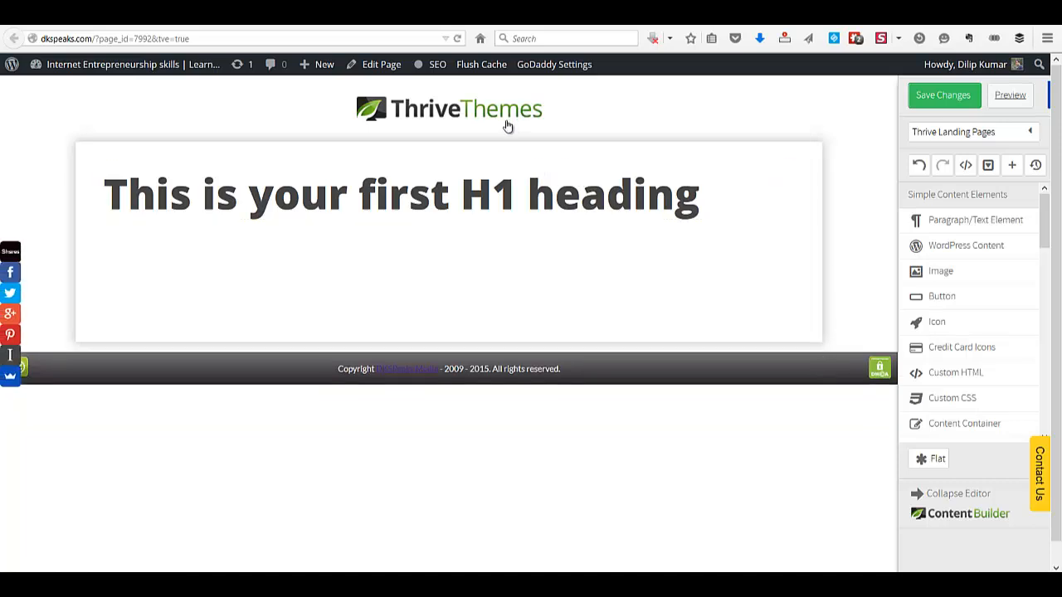
click(454, 115)
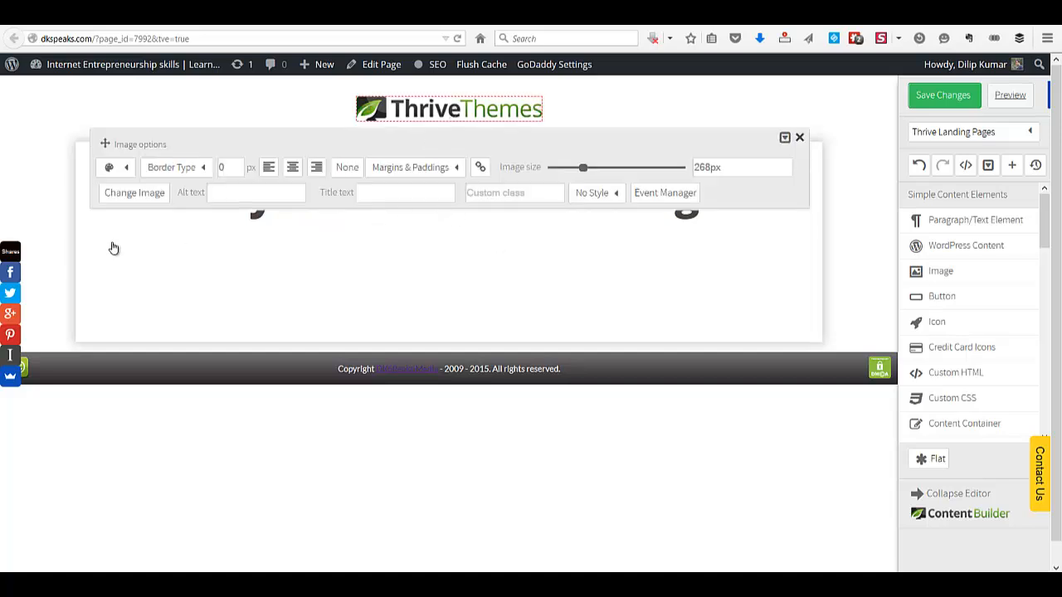
click(116, 199)
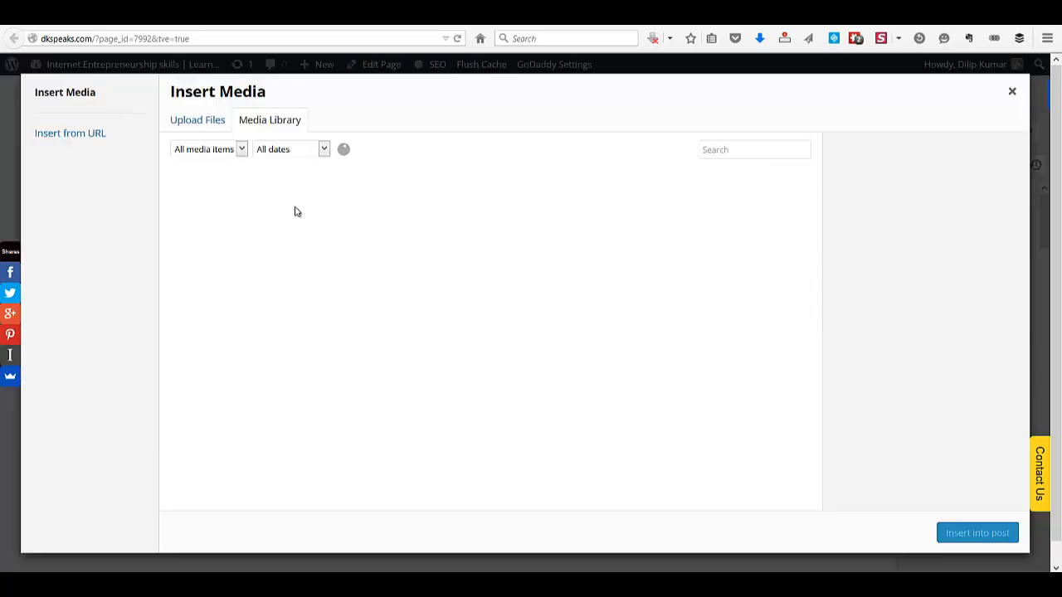
click(733, 151)
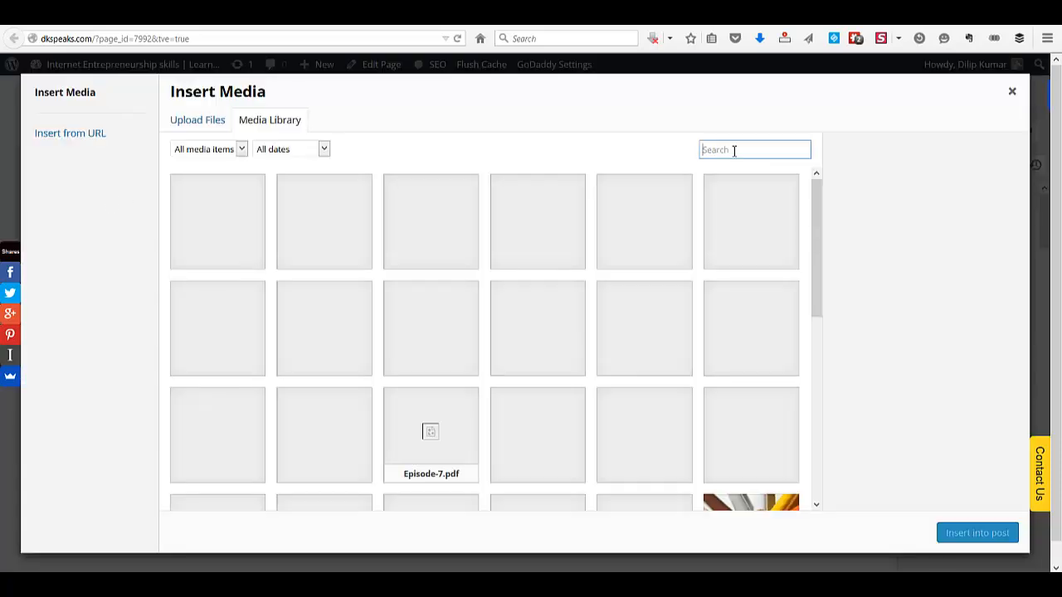
text(logo)
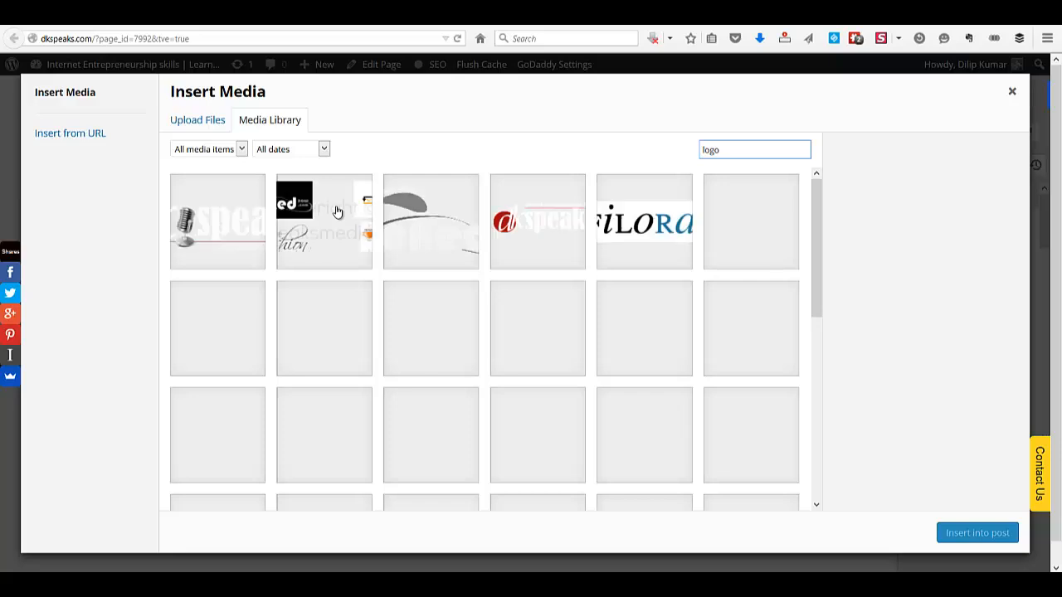
click(199, 232)
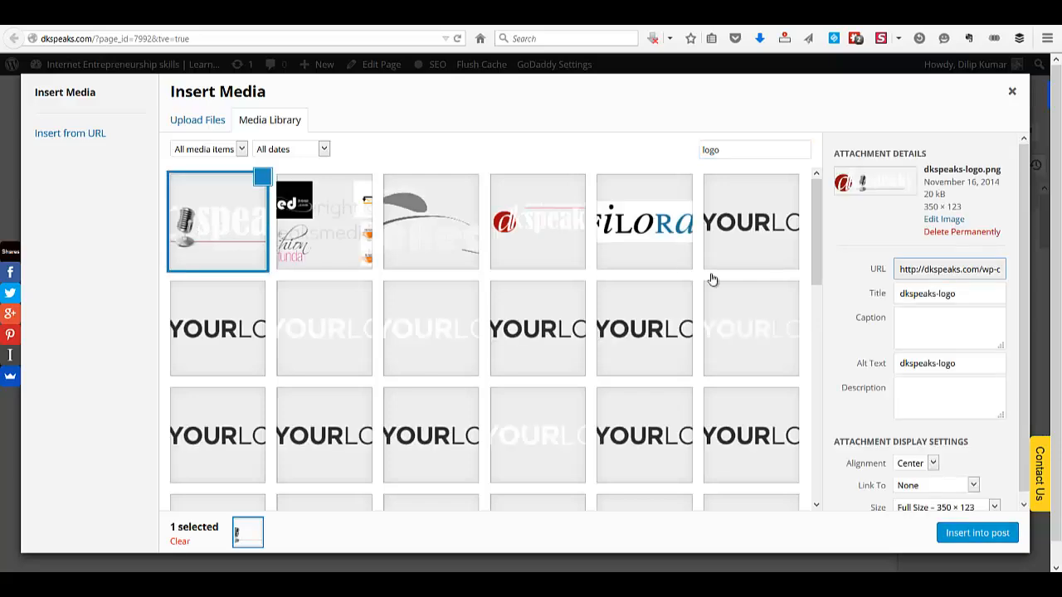
click(979, 533)
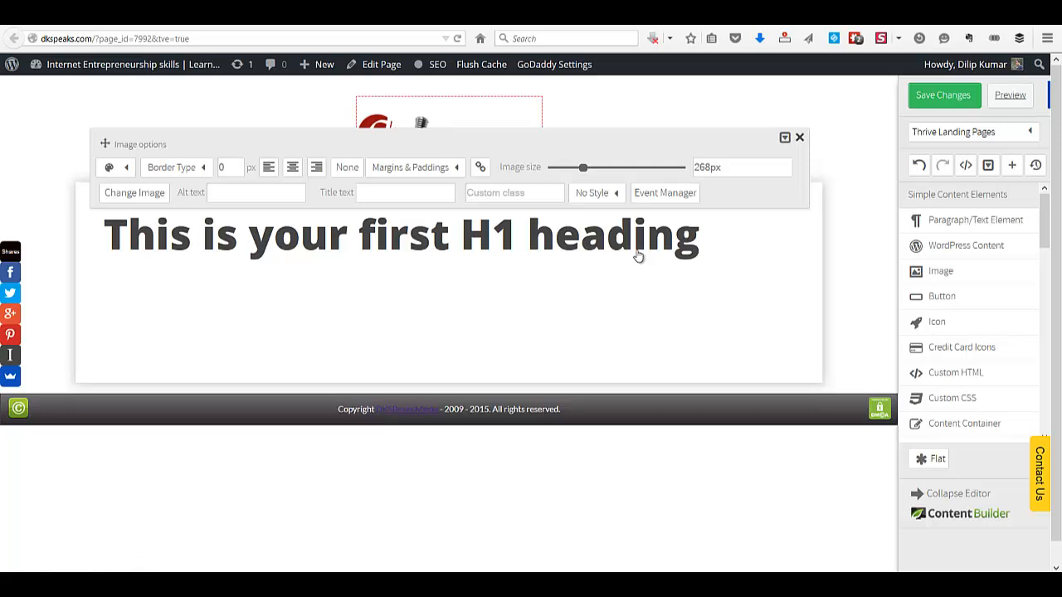
click(850, 158)
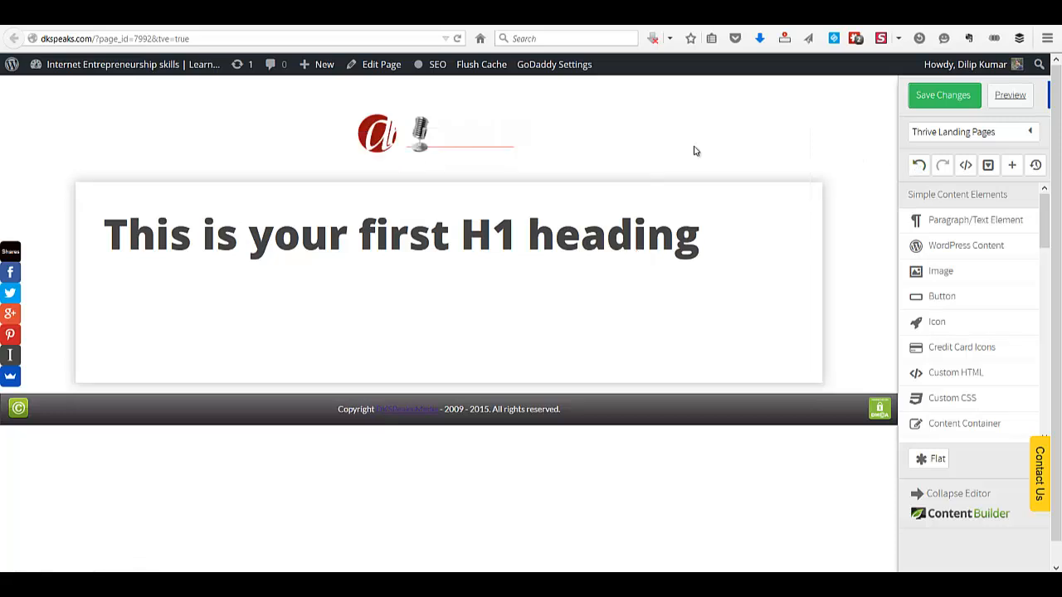
Enlarge the header logo image to 351 px
click(489, 139)
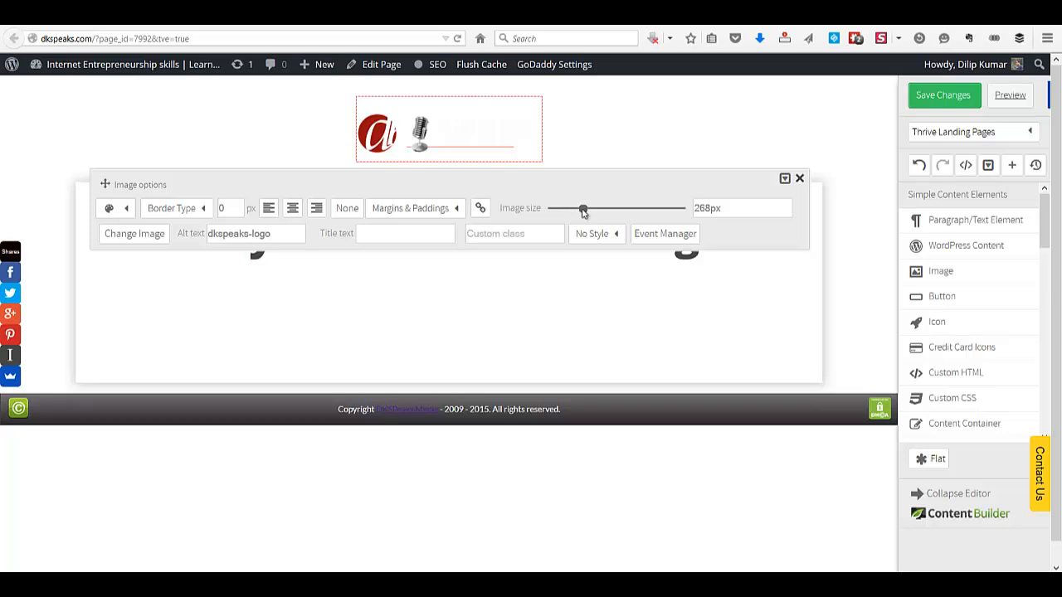
drag(584, 213, 594, 212)
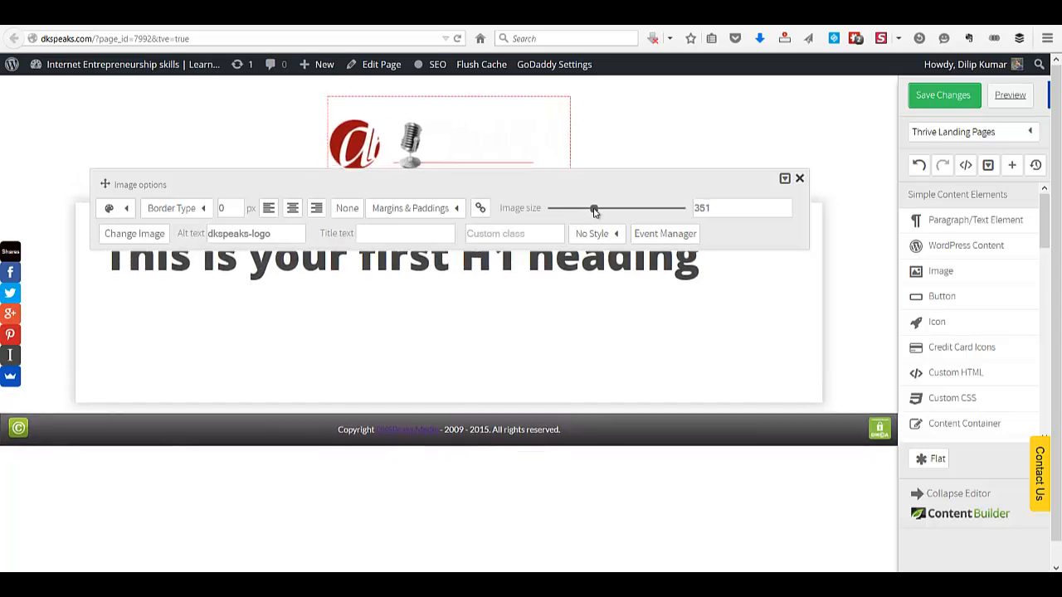
click(850, 136)
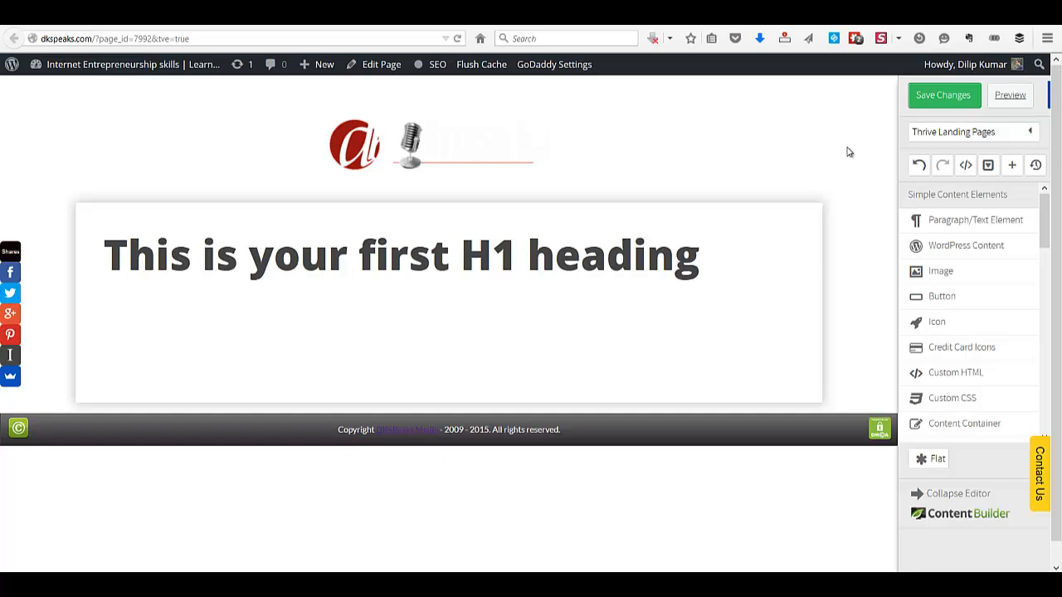
Set the landing page's background color to dark grey #262626, saving it as a favourite color
mouse_move(966, 133)
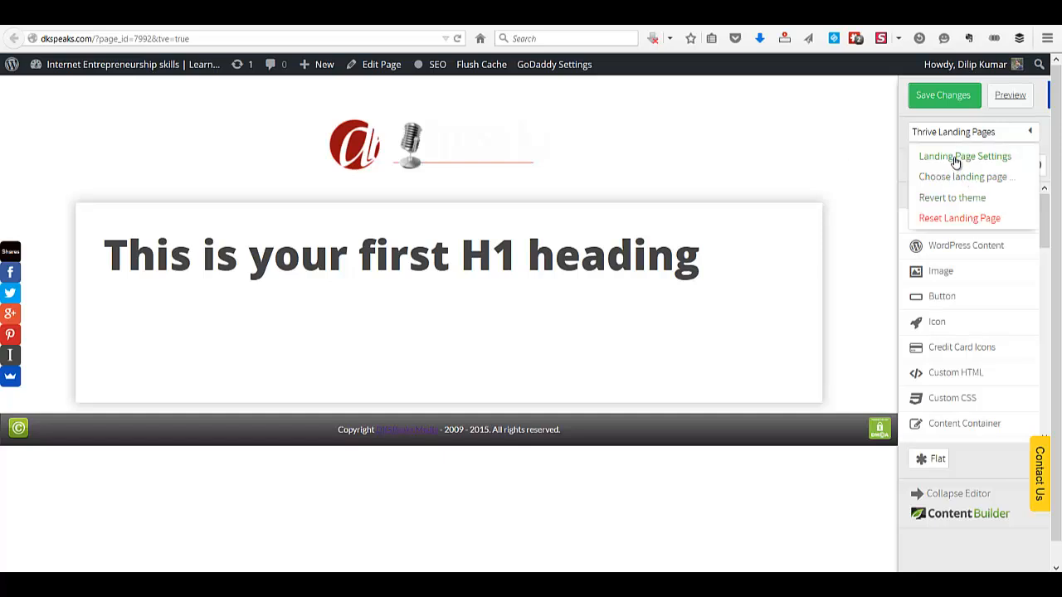
click(956, 159)
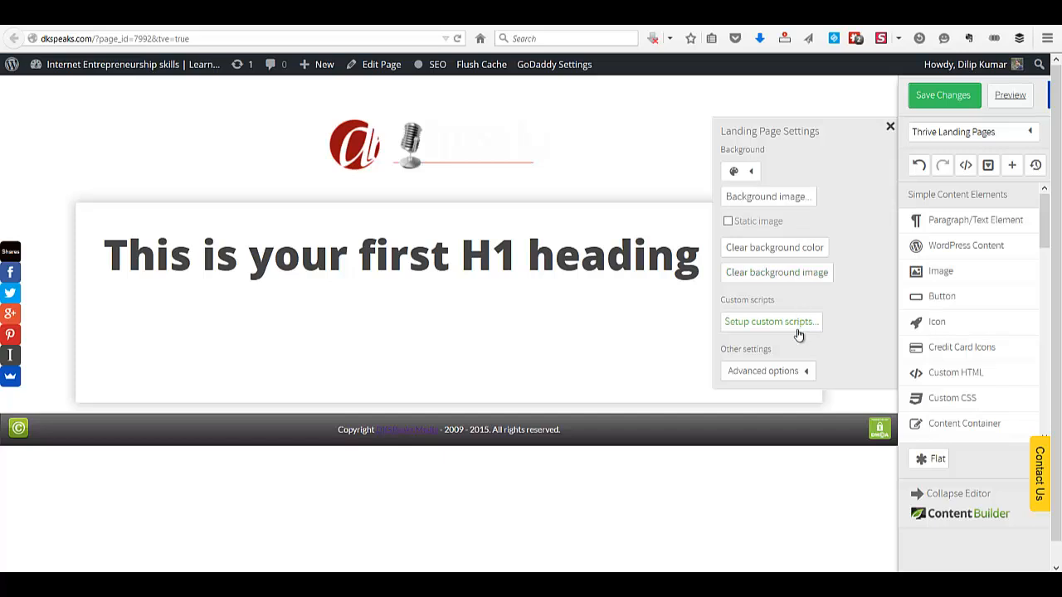
click(806, 374)
click(755, 173)
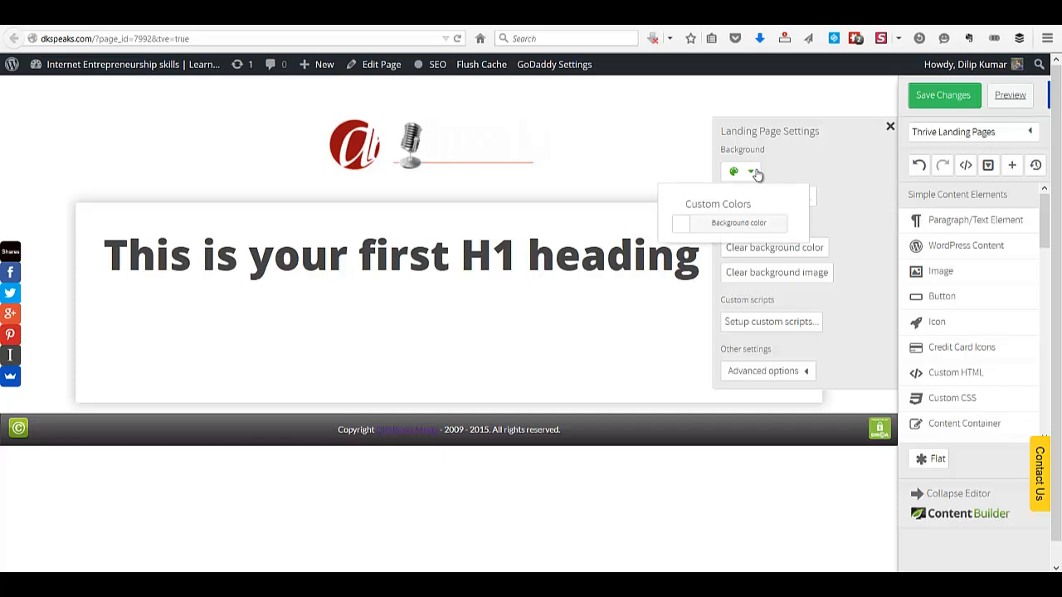
click(740, 224)
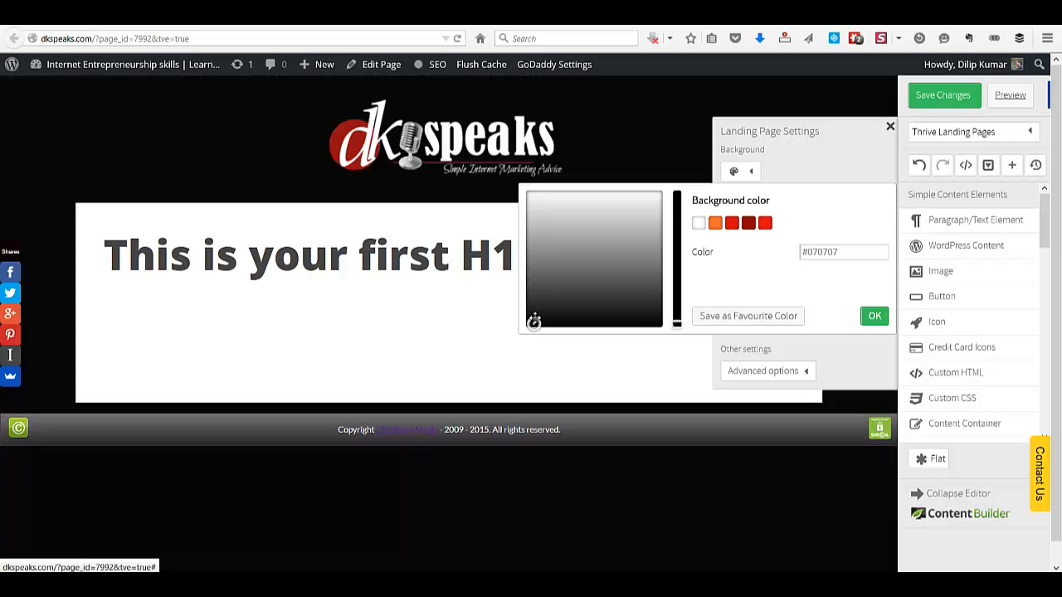
click(527, 317)
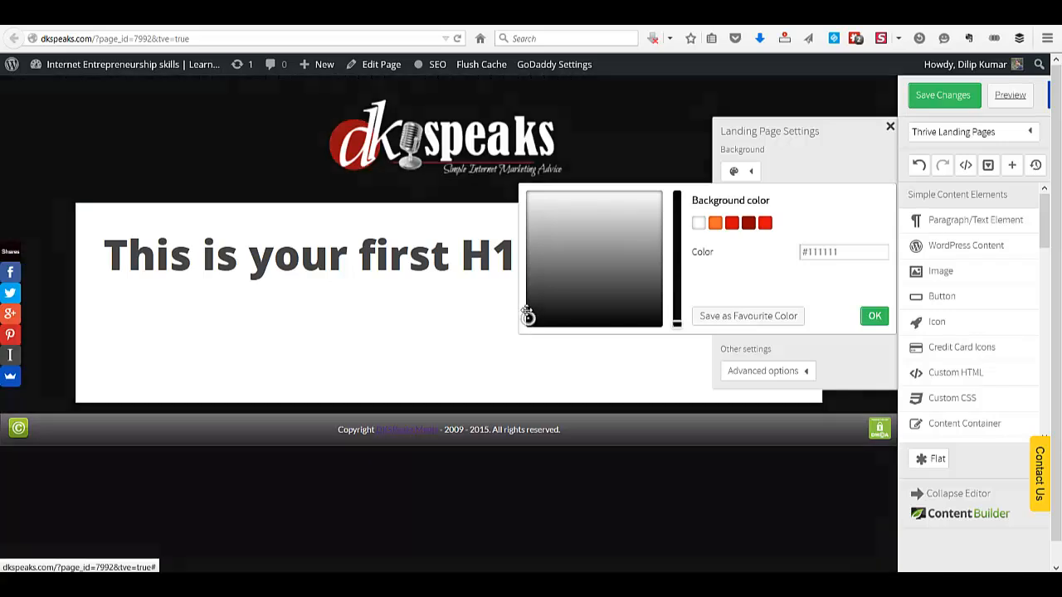
drag(528, 317, 526, 307)
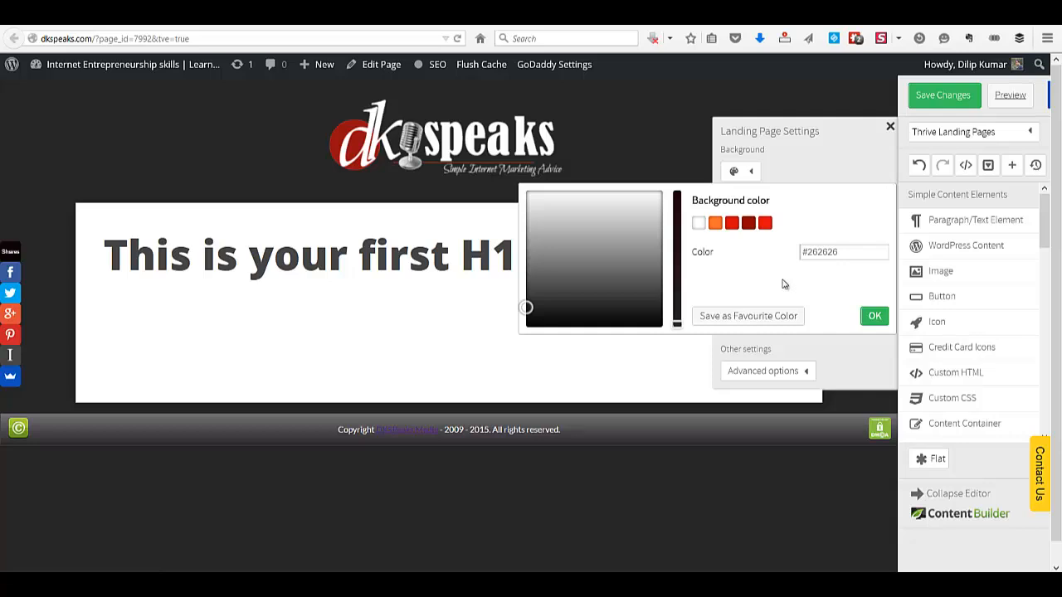
click(769, 317)
click(876, 319)
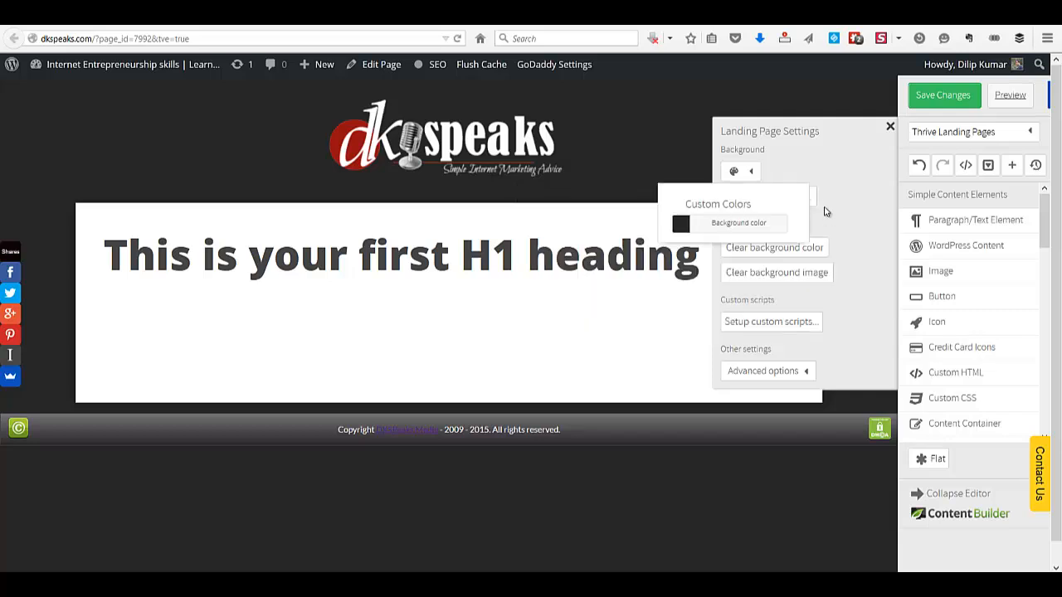
click(640, 126)
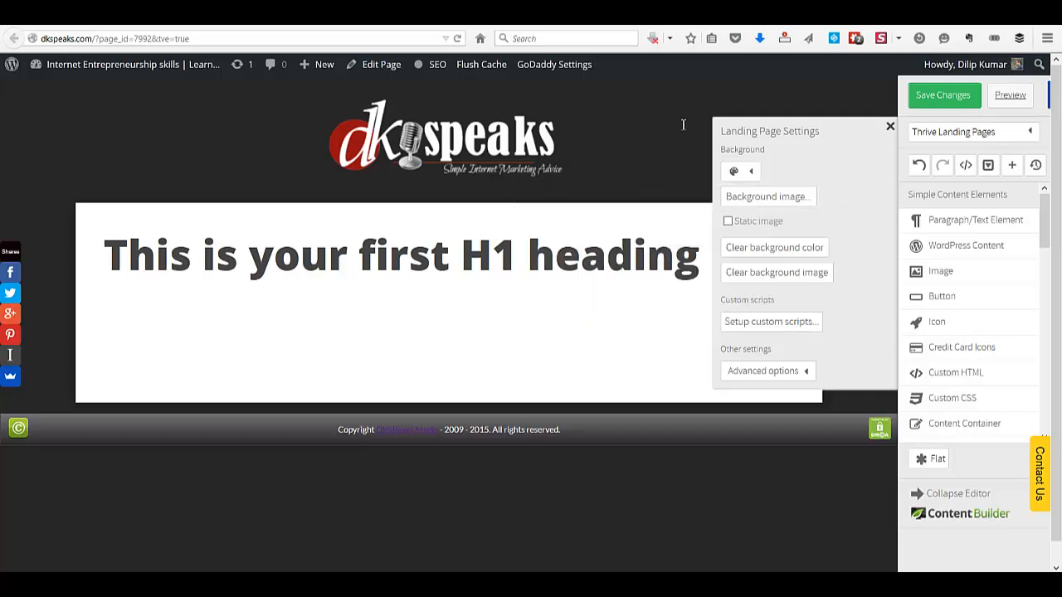
click(890, 126)
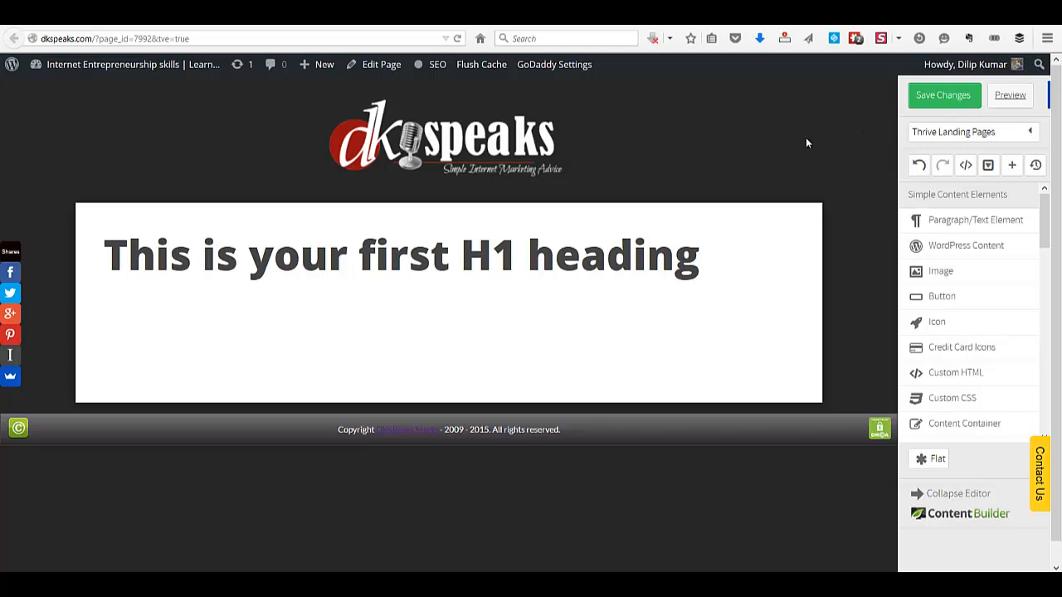
Try dksp_bck2a.jpg from the media library as the landing page's background image and clear it again
click(1031, 133)
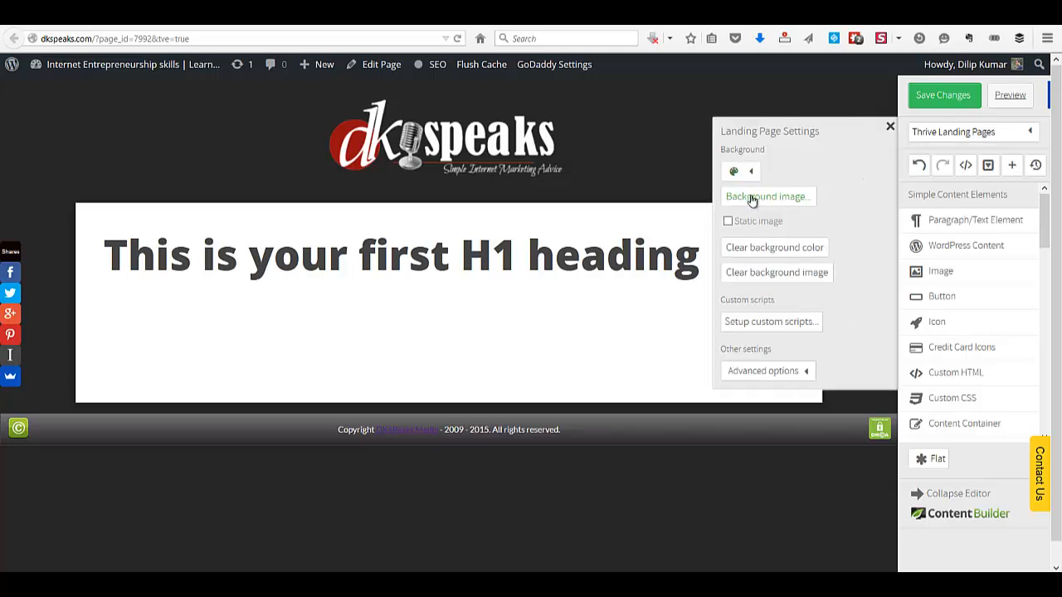
click(751, 197)
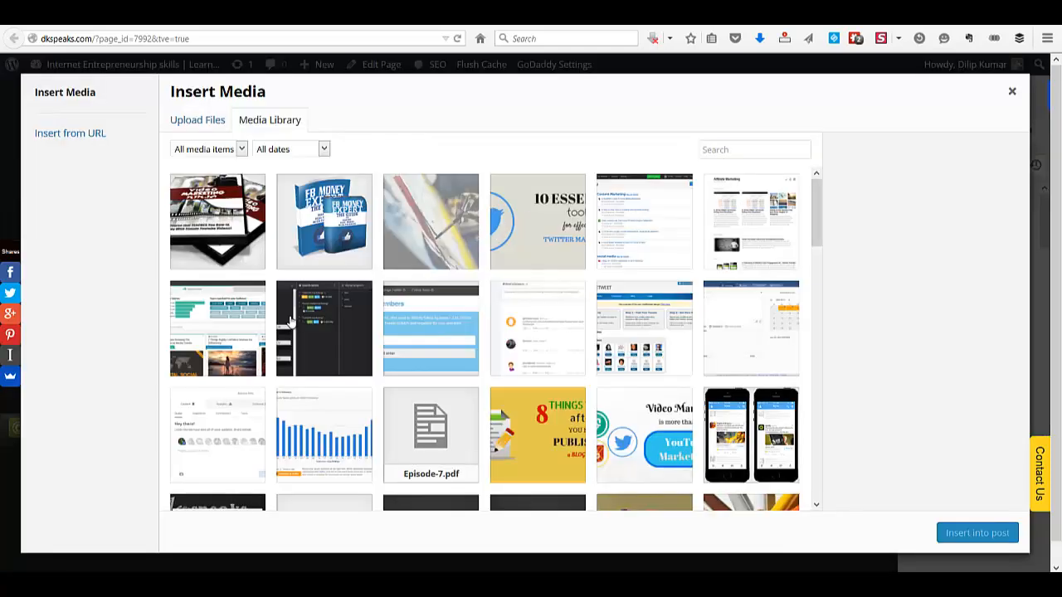
click(437, 216)
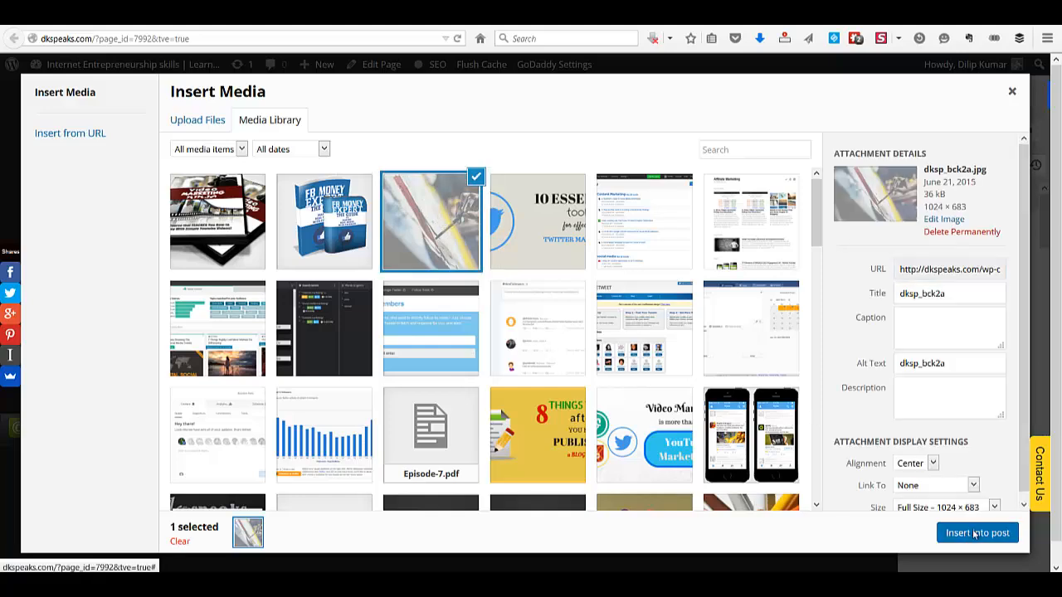
click(967, 532)
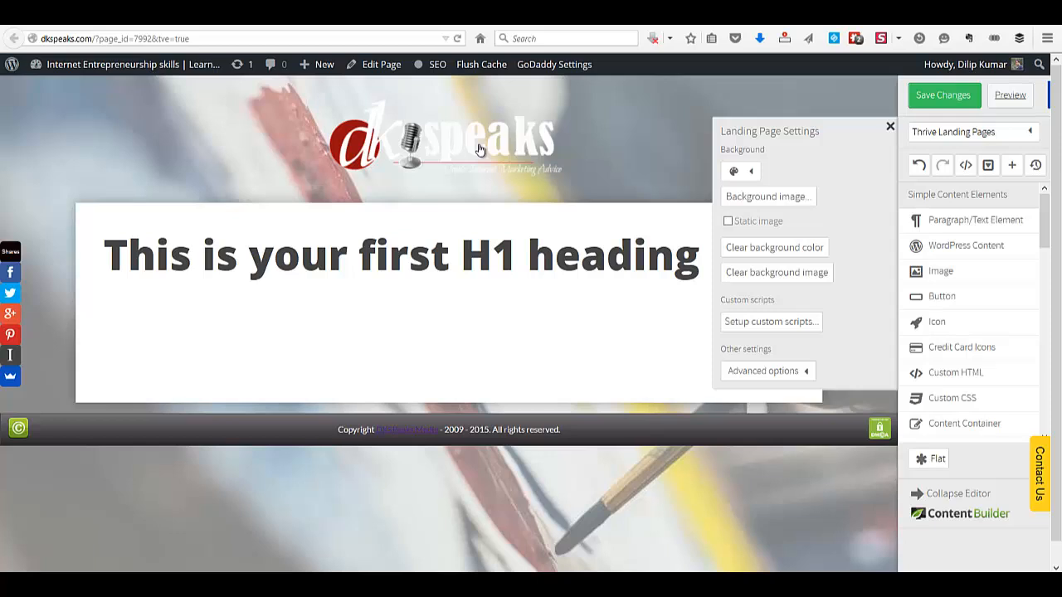
click(817, 280)
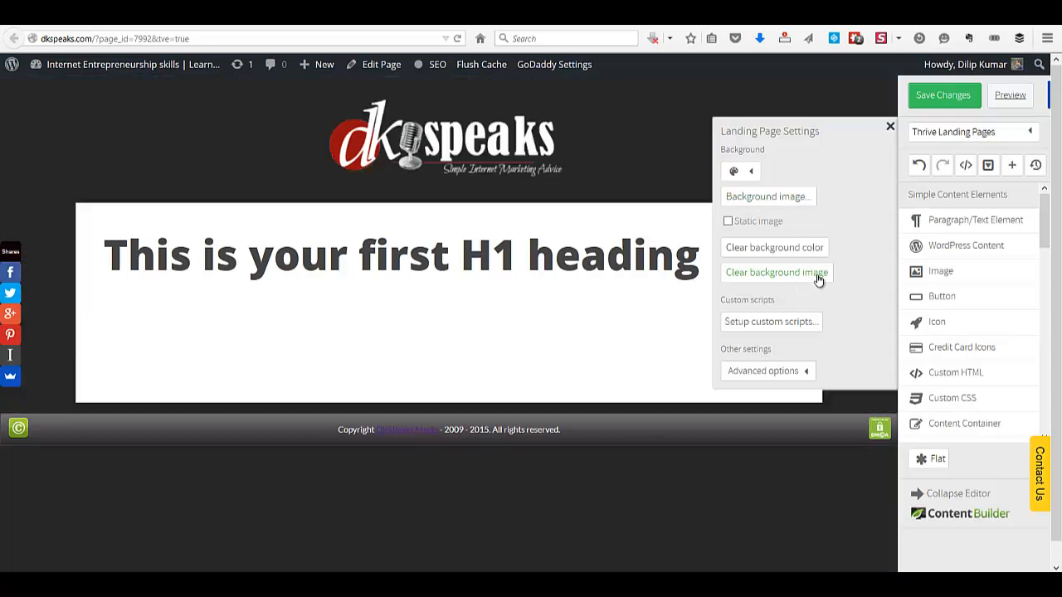
click(891, 127)
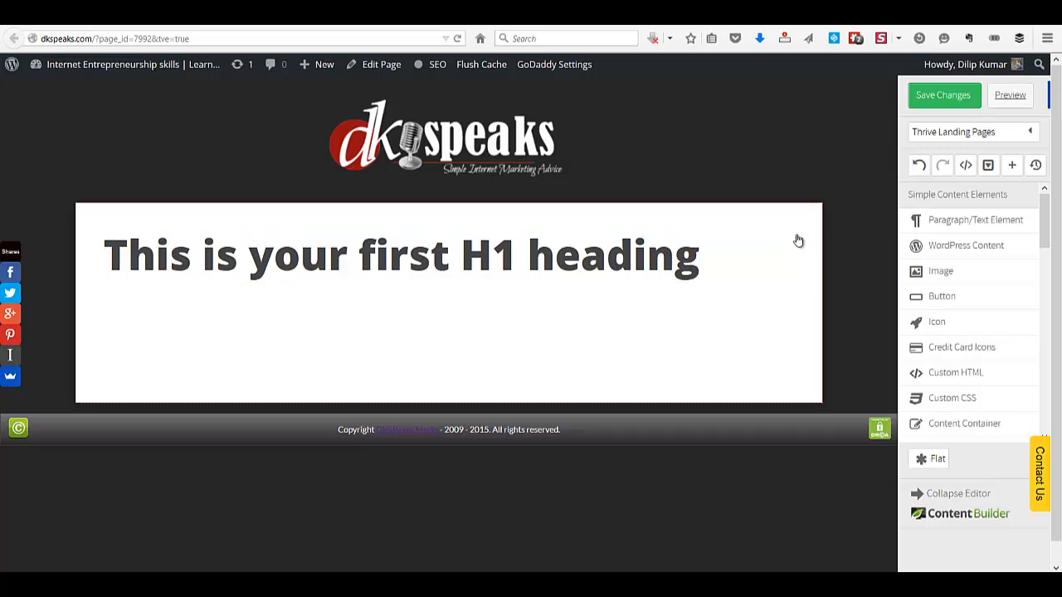
Delete the H1 heading from the white content area and add a Lead Generation form in its place
click(787, 237)
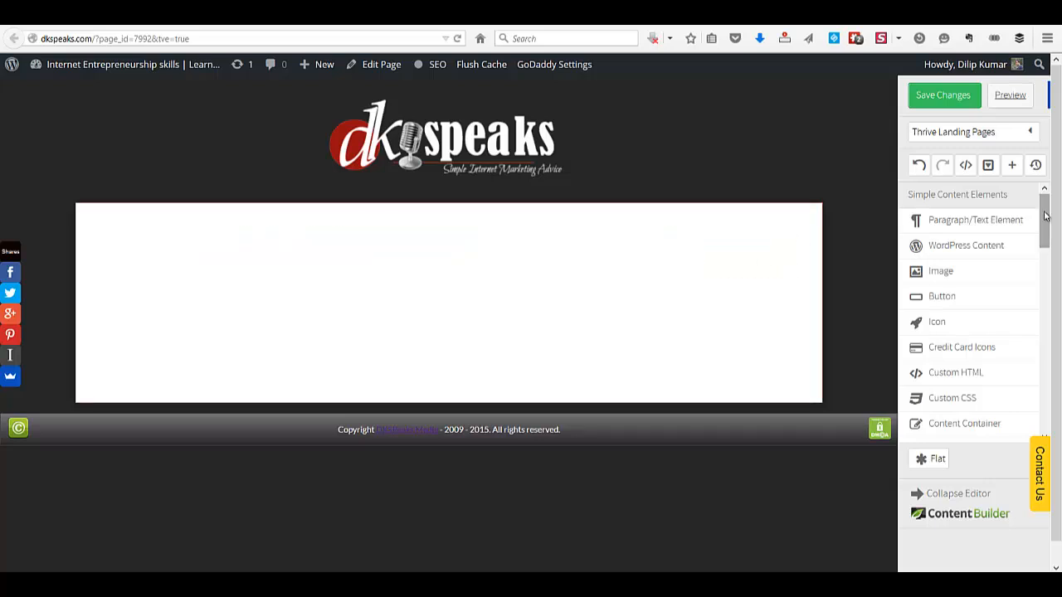
drag(1044, 215, 559, 216)
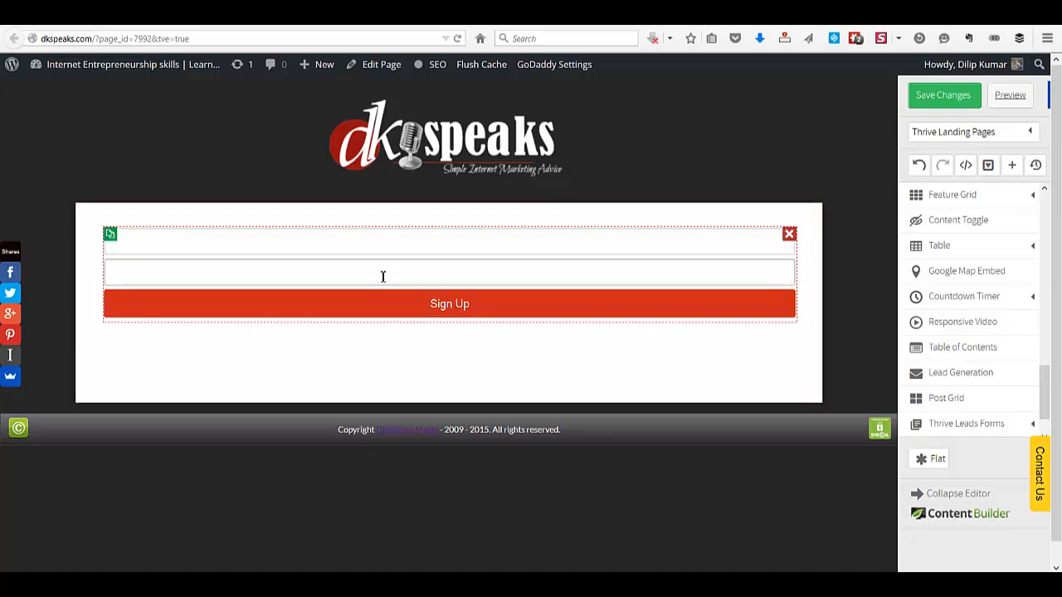
Set the lead generation form's size to 385 px and its inputs width to 1080, and align the form to the center
click(637, 233)
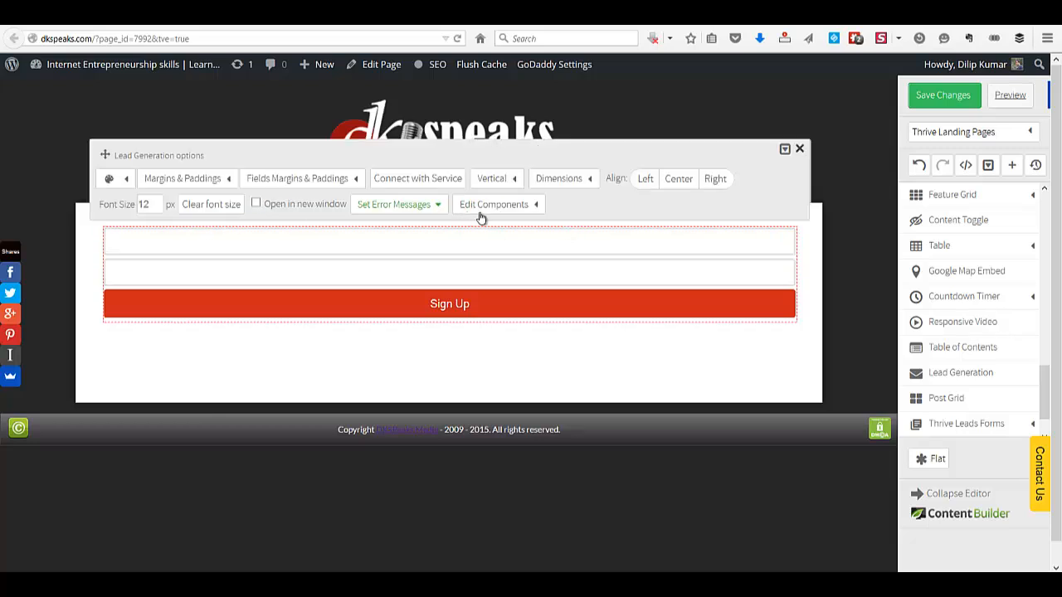
mouse_move(594, 186)
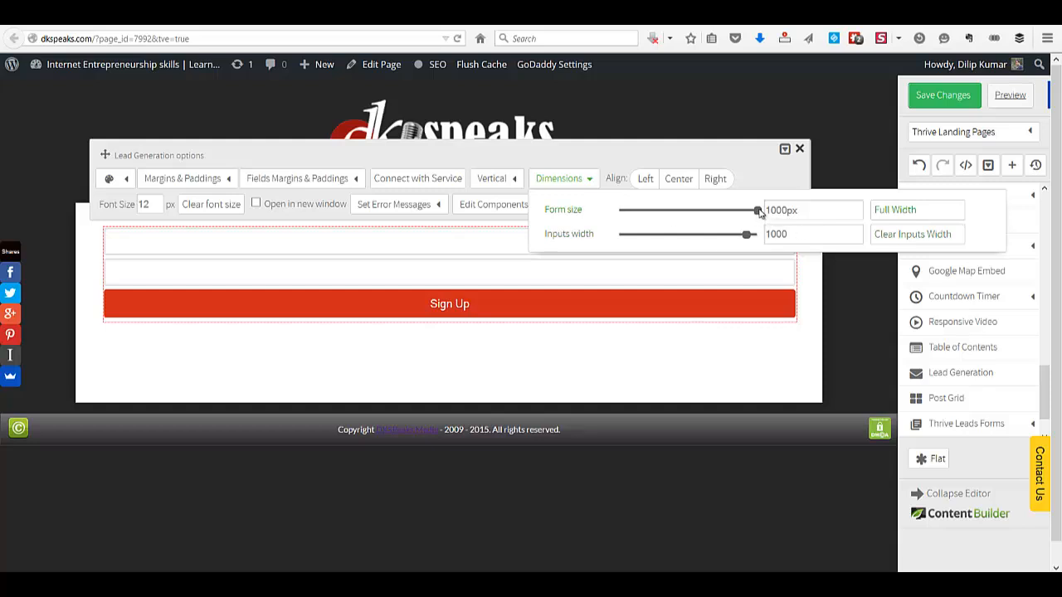
drag(756, 210, 652, 210)
drag(749, 240, 764, 240)
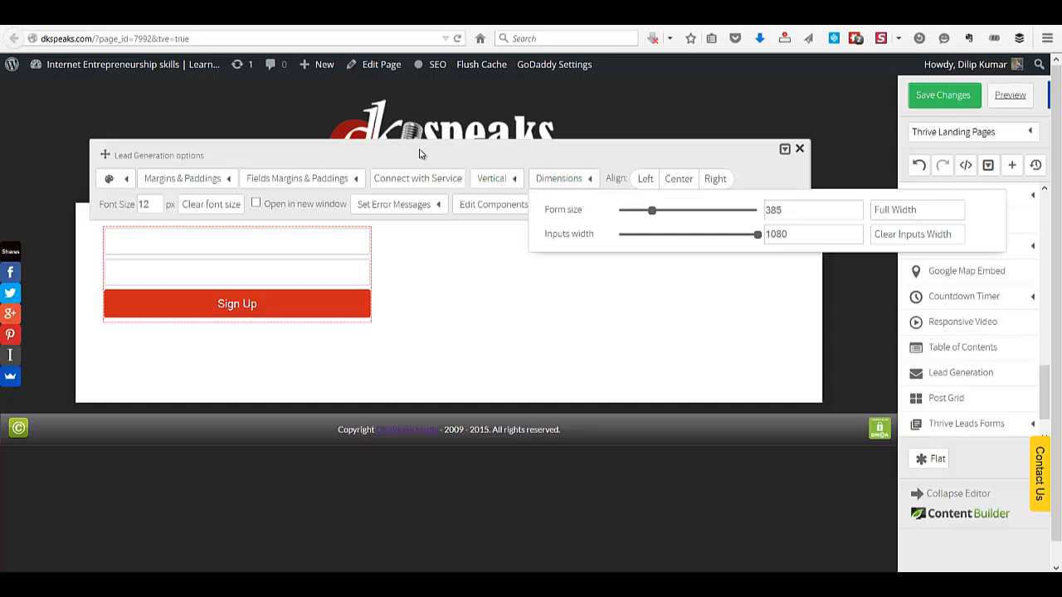
click(678, 179)
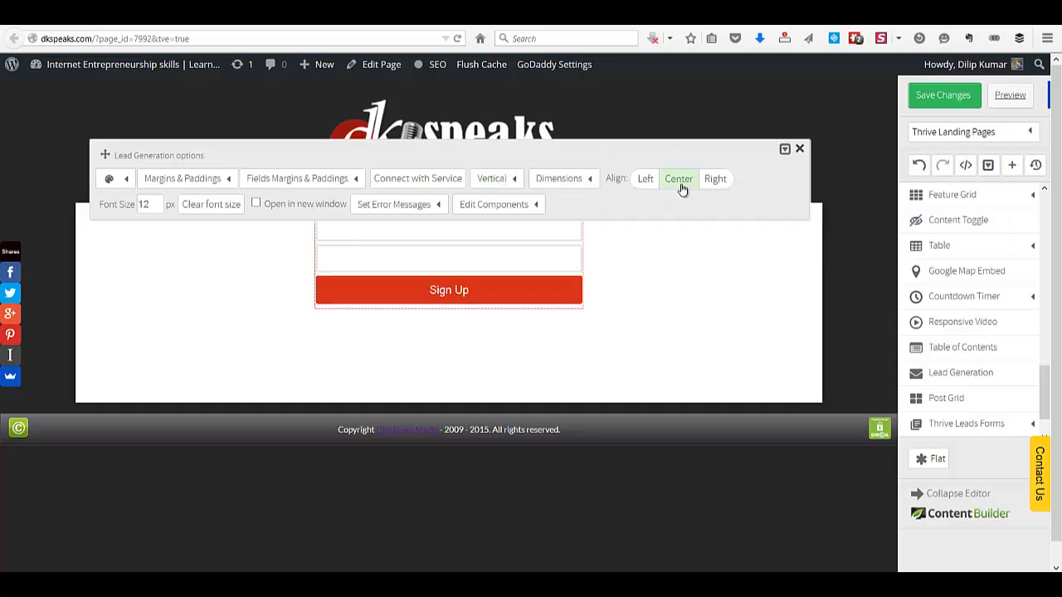
click(849, 274)
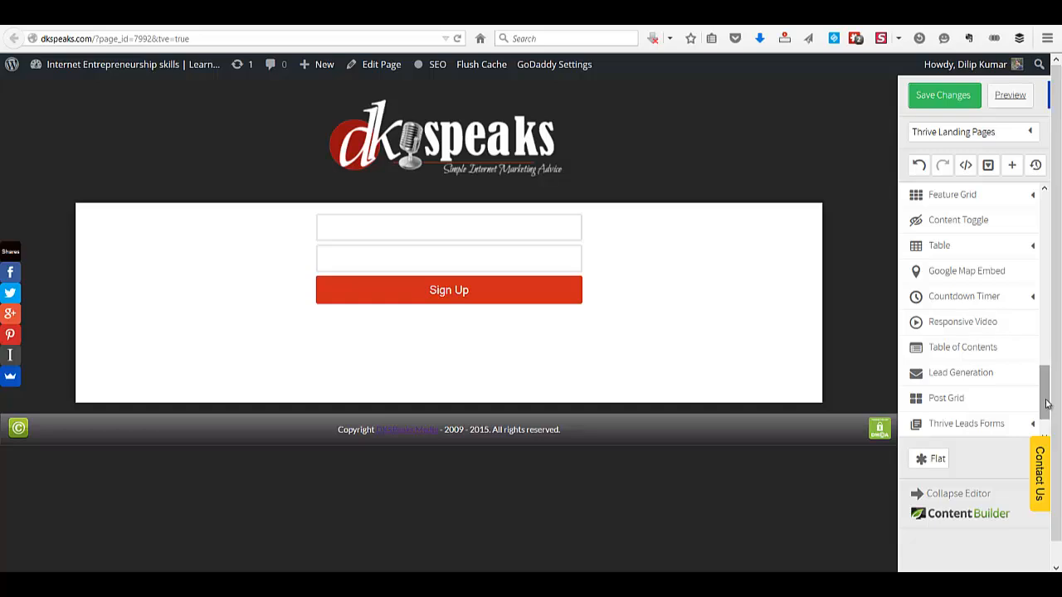
Add a two-column layout with 1/2 and 1/2 columns above the sign-up form in the white content area
drag(1045, 400, 1045, 289)
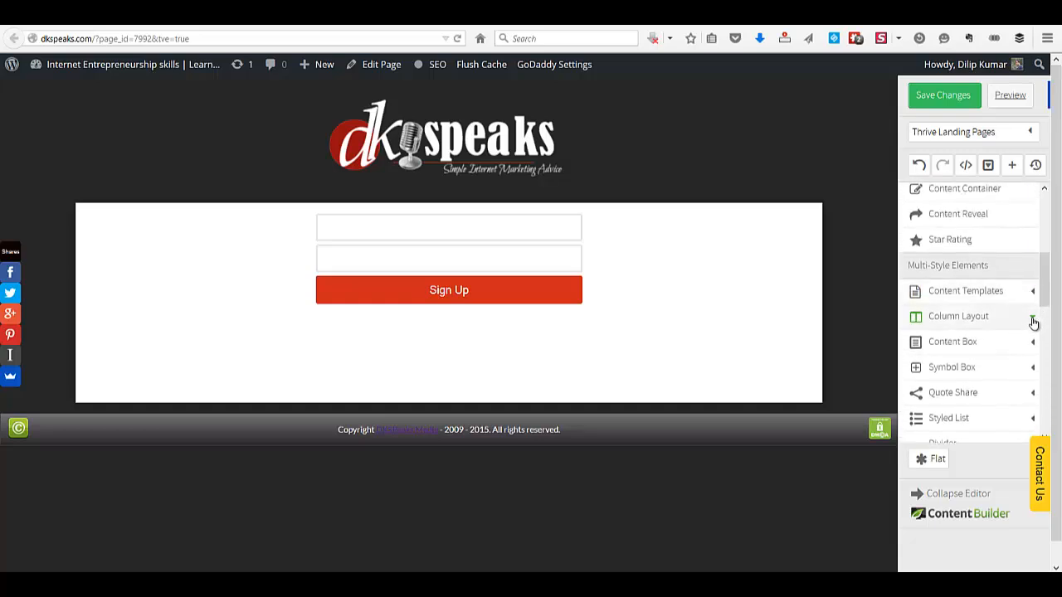
click(1030, 320)
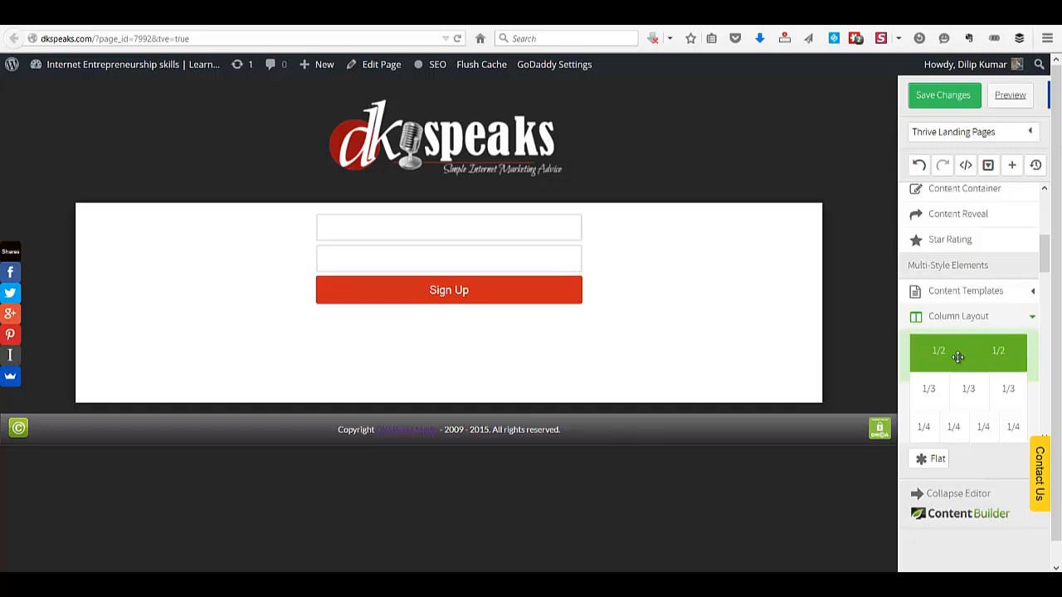
drag(957, 356, 713, 215)
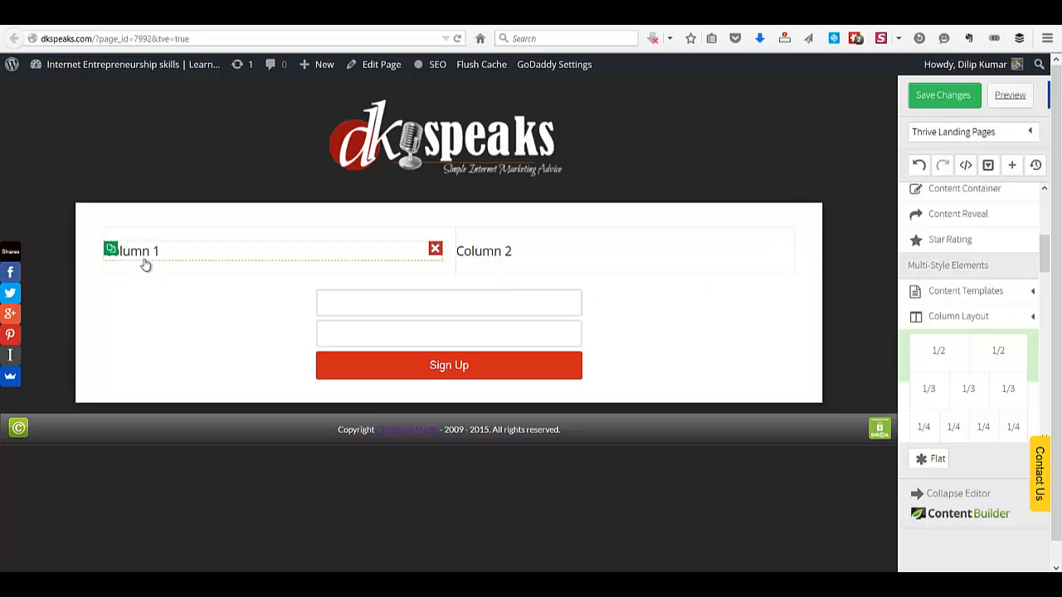
click(199, 253)
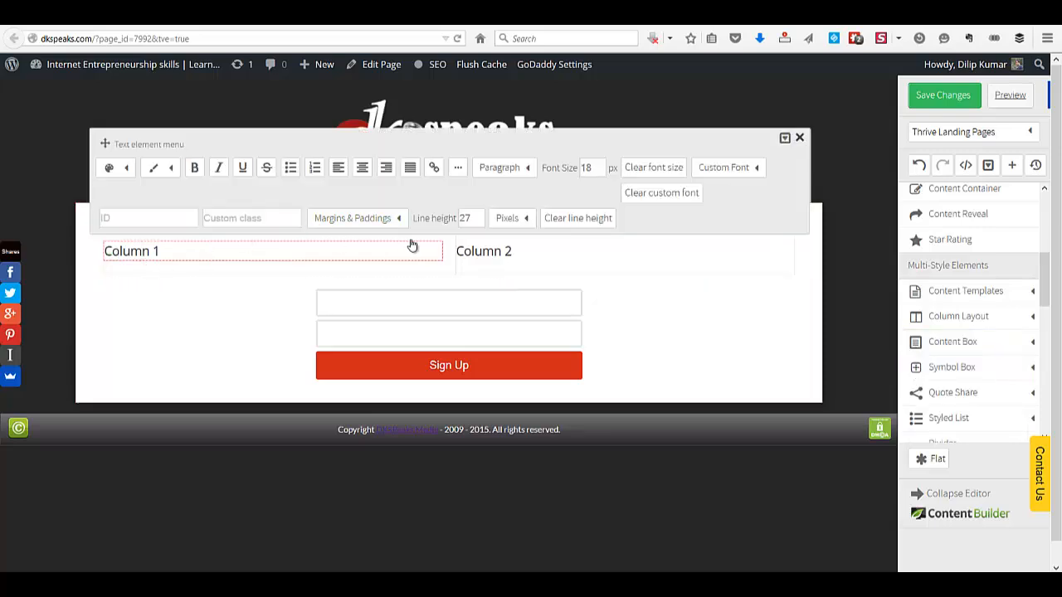
click(802, 142)
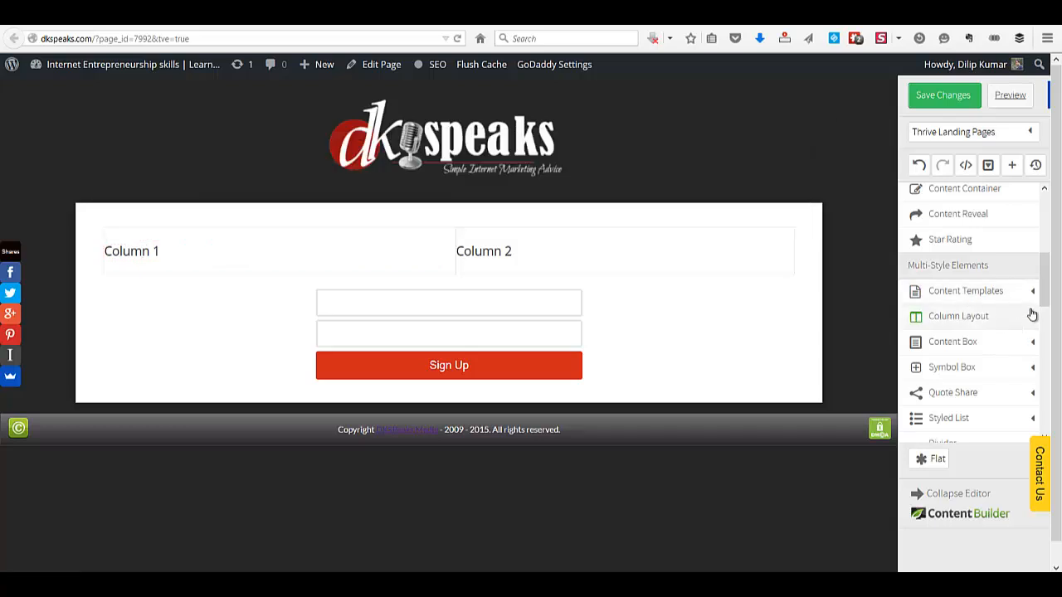
Replace the first column's placeholder text with an image element showing the fbmoneyexpert-pck1 picture from the media library
drag(1046, 294, 1035, 202)
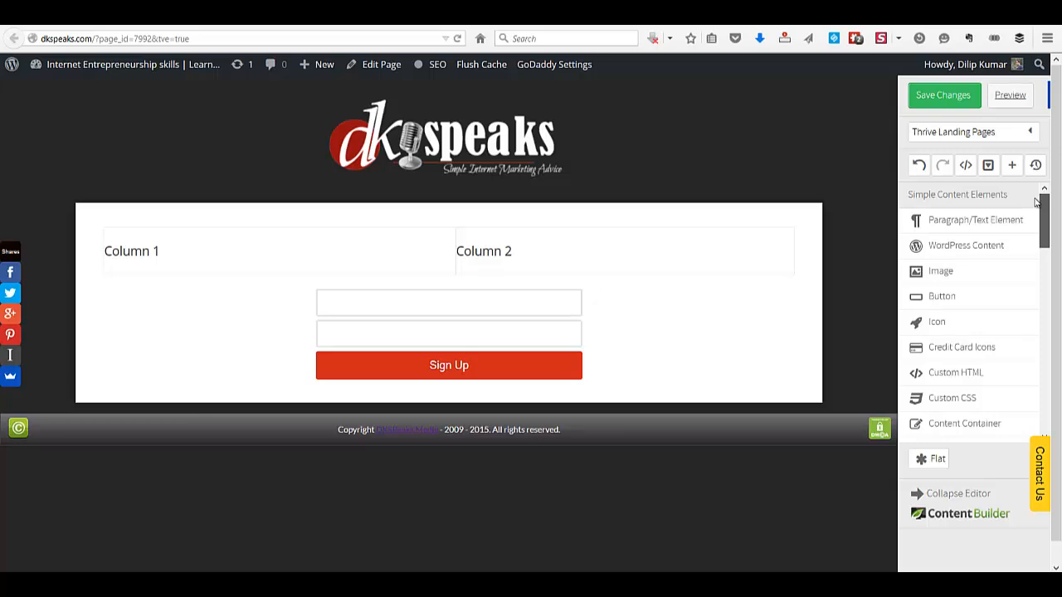
drag(925, 273, 271, 238)
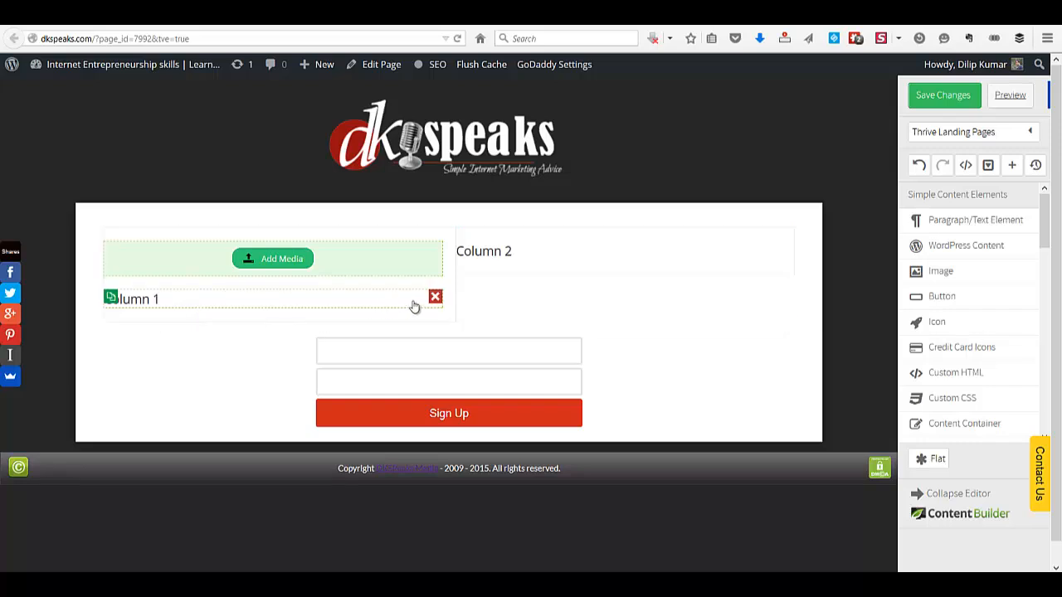
click(433, 297)
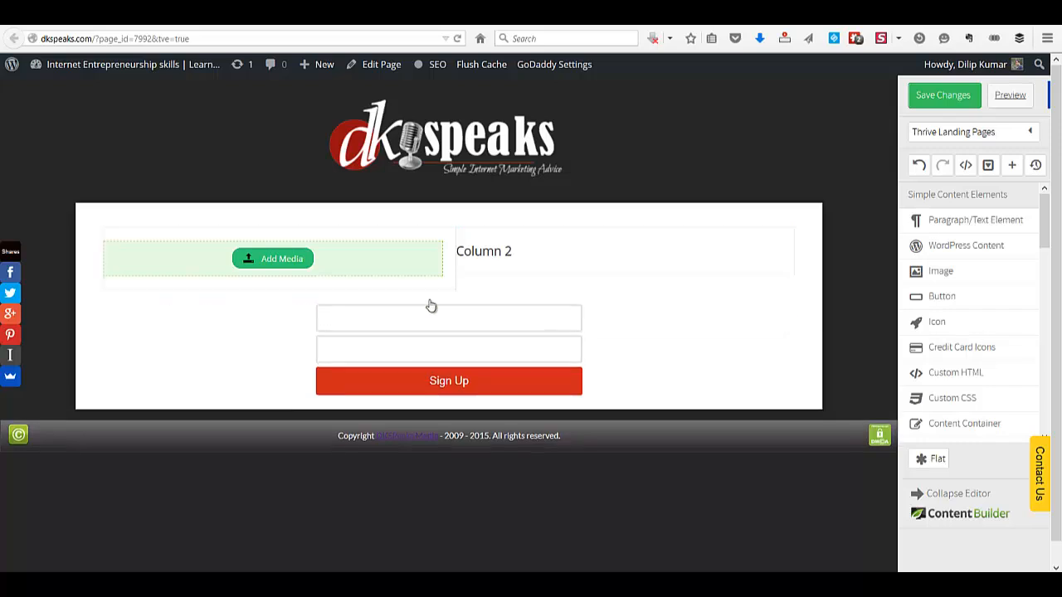
click(282, 259)
click(323, 221)
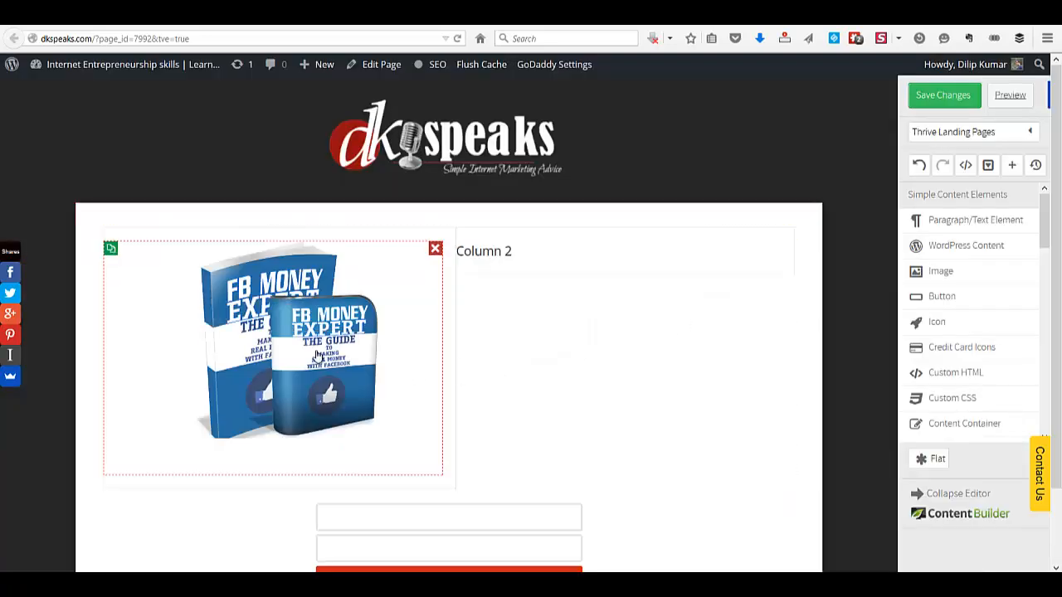
Replace the second column's placeholder text with "Optin to the Awesome FREEBIE!"
click(522, 257)
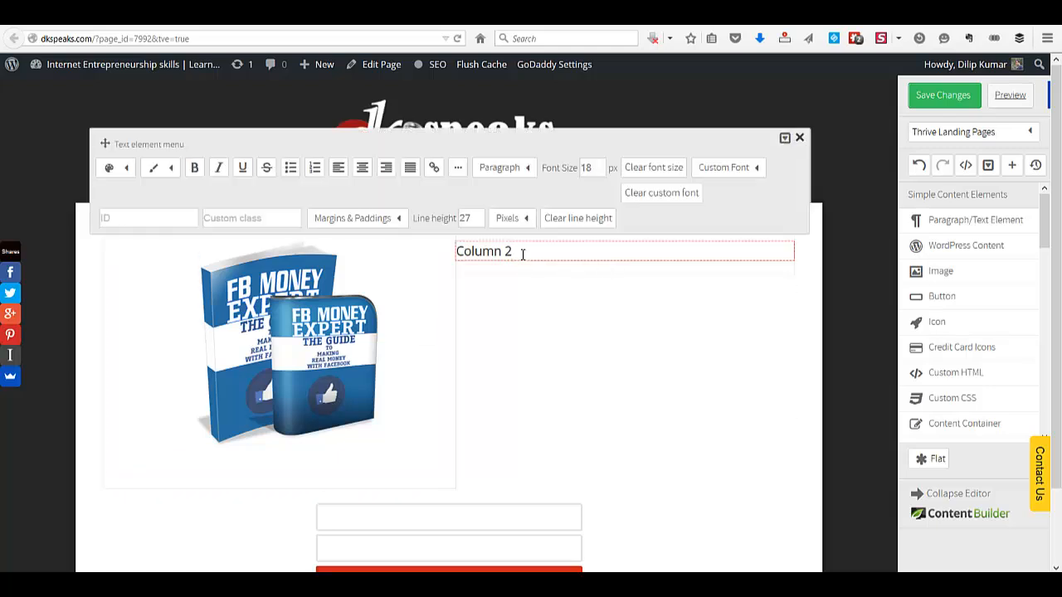
triple_click(638, 243)
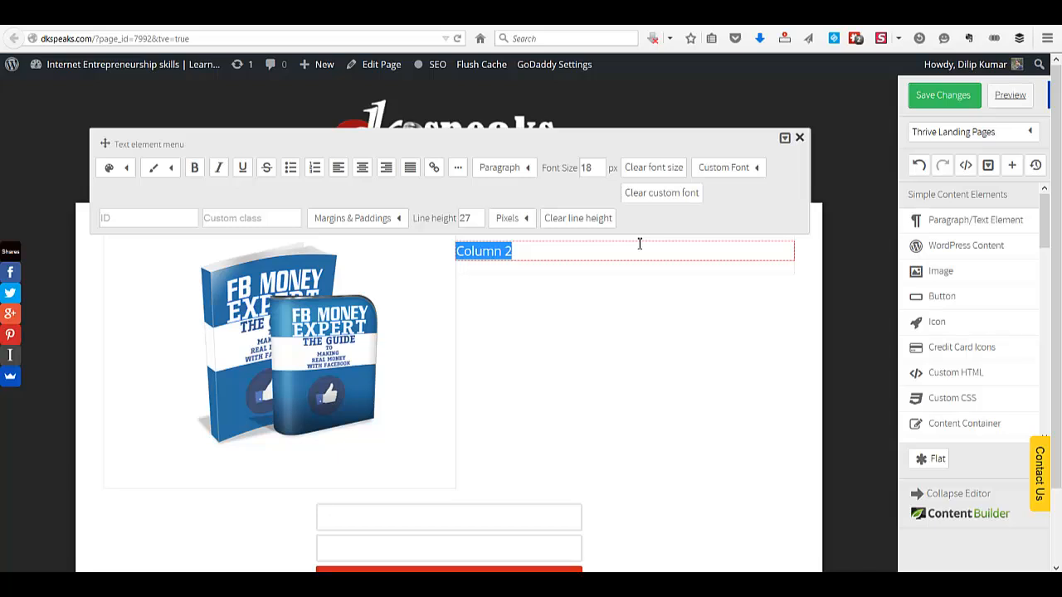
key(ctrl+v)
text(!)
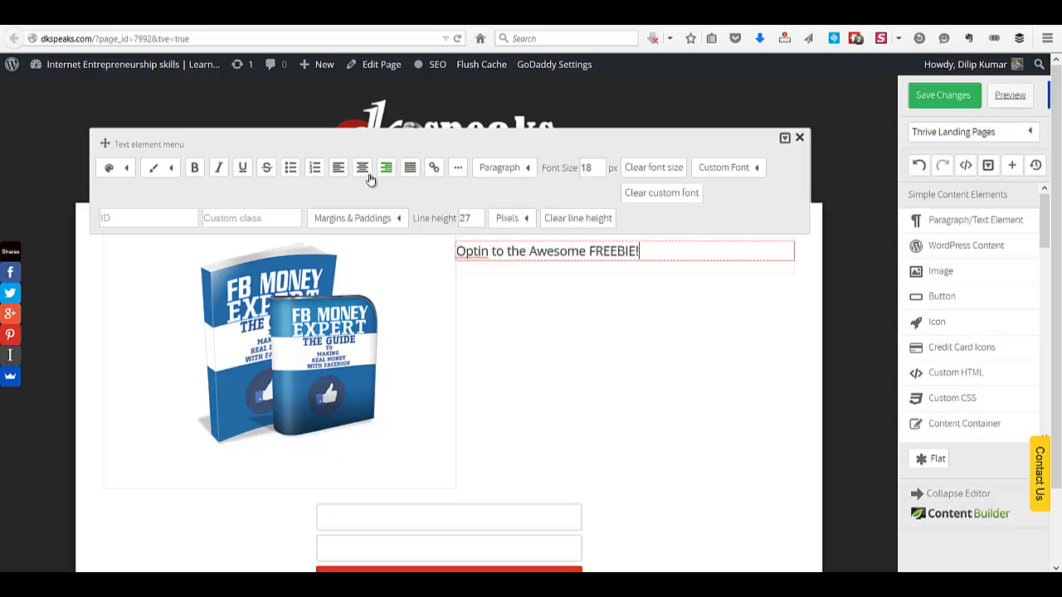
Format the "Optin to the Awesome FREEBIE!" text as Heading 2 and center it
click(362, 170)
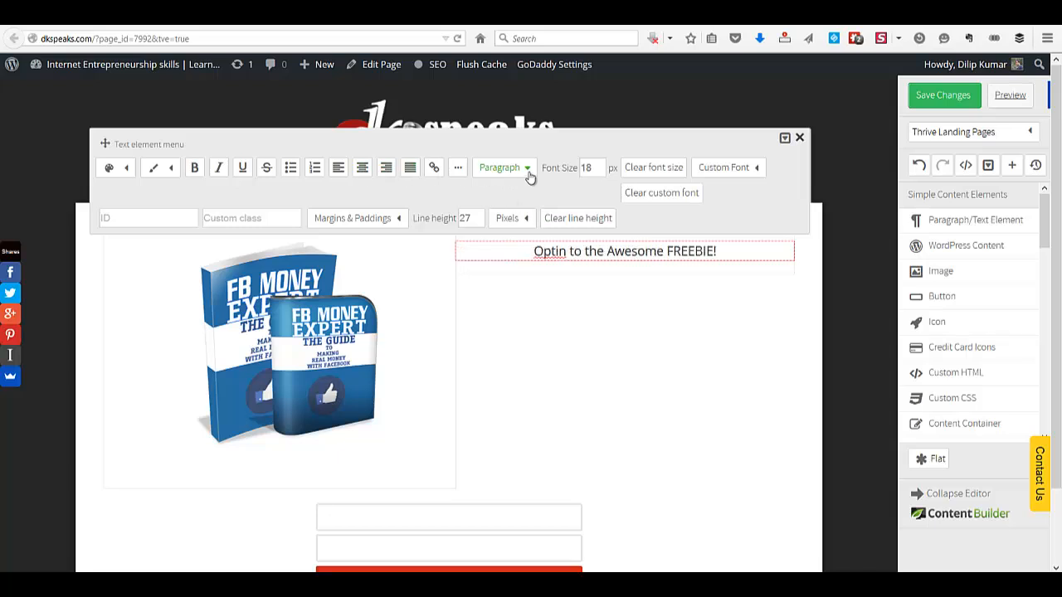
click(528, 172)
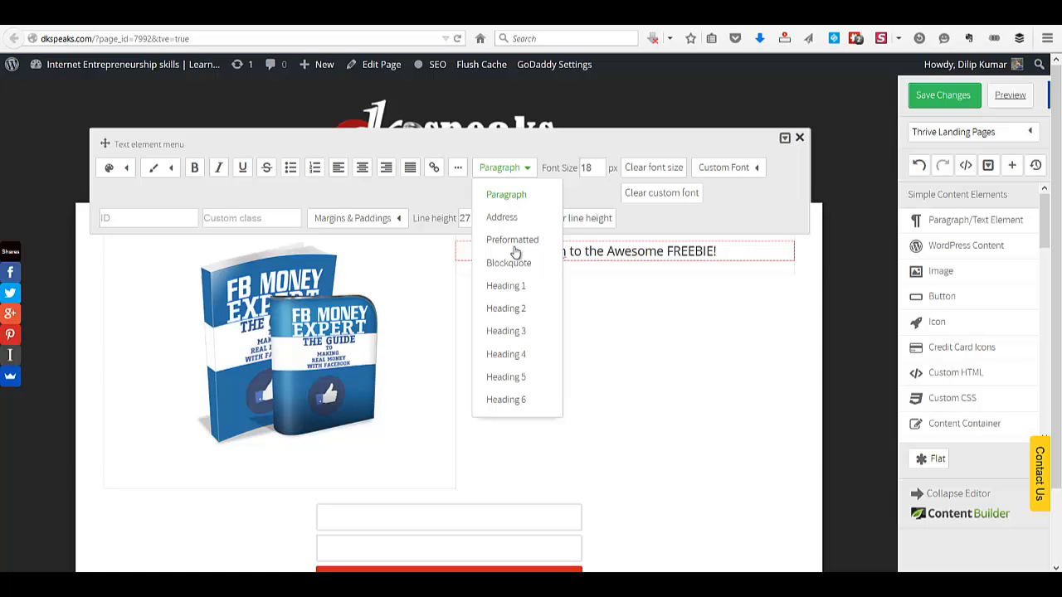
click(514, 310)
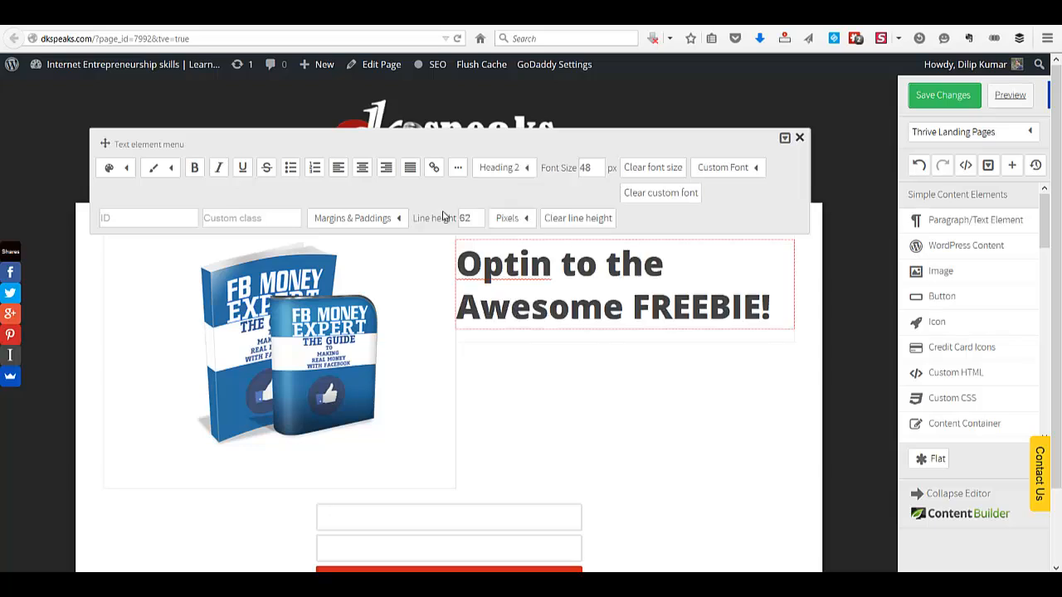
click(363, 168)
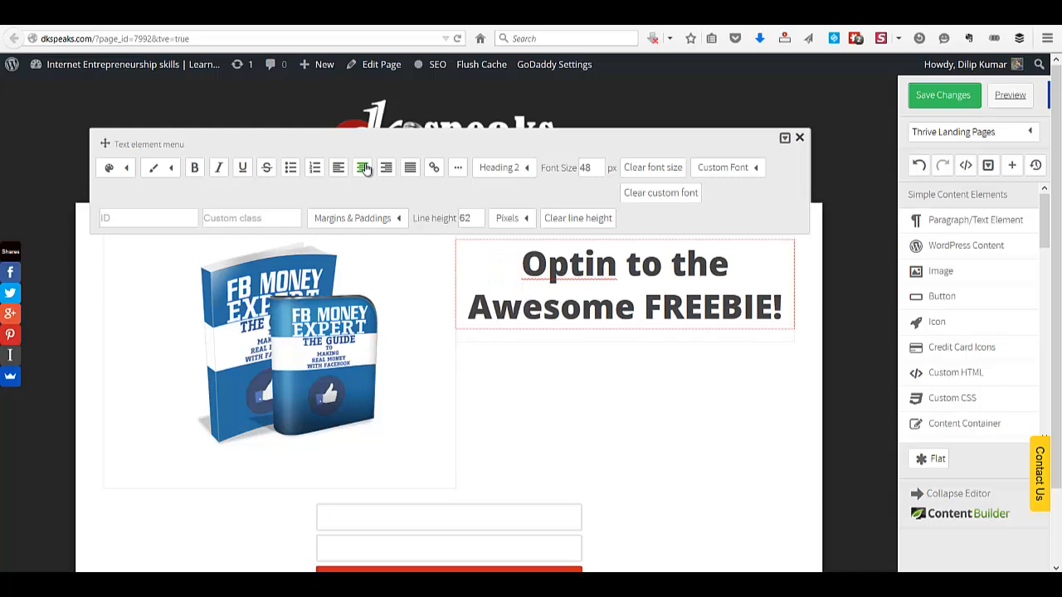
click(852, 389)
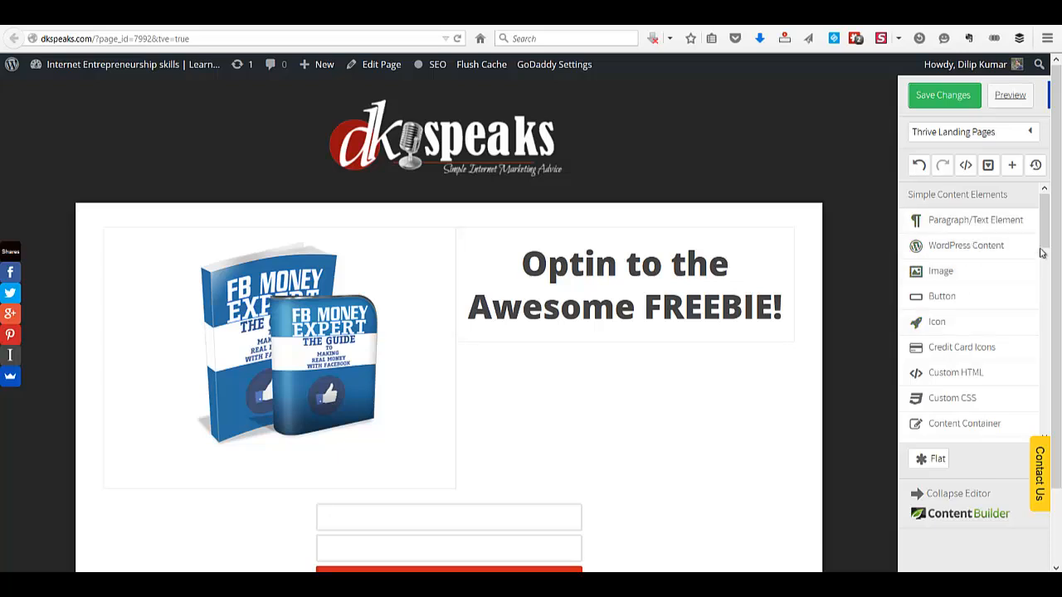
Add a Style 4 content box without headline below the heading in the second column
scroll(1045, 240, down, 4)
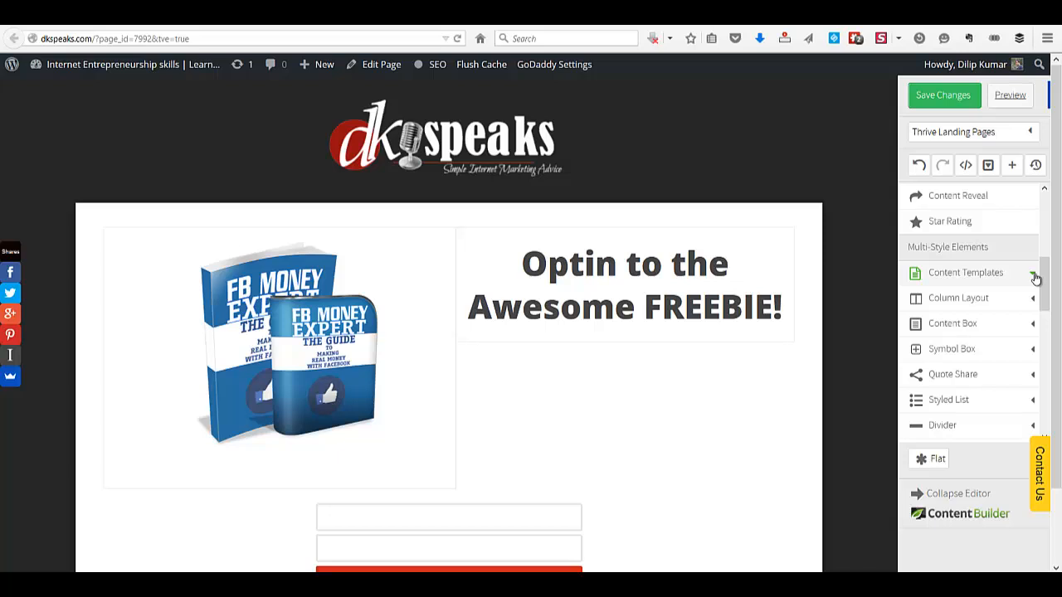
click(1034, 278)
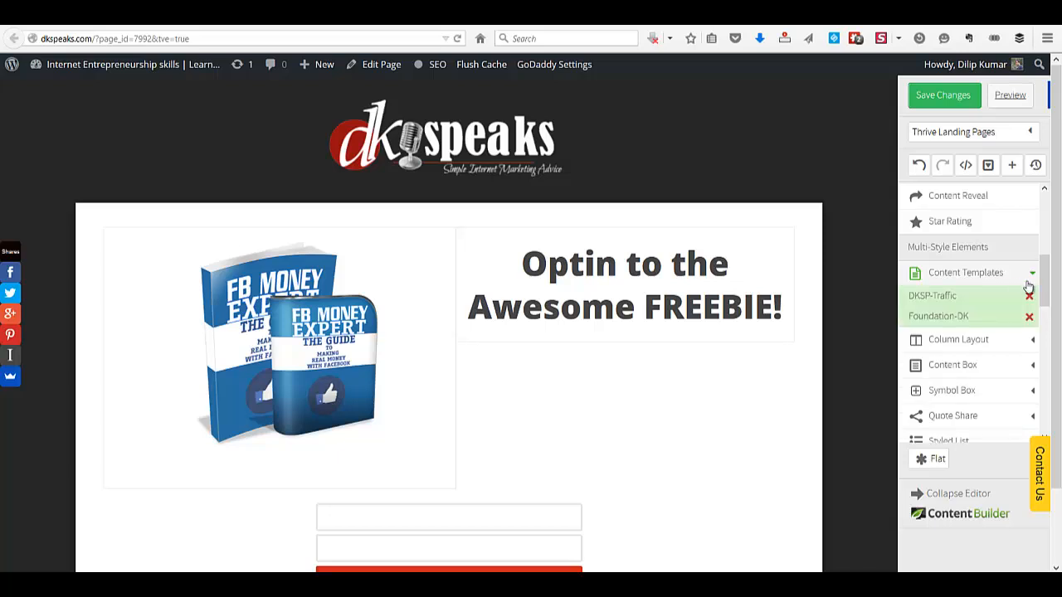
click(1035, 276)
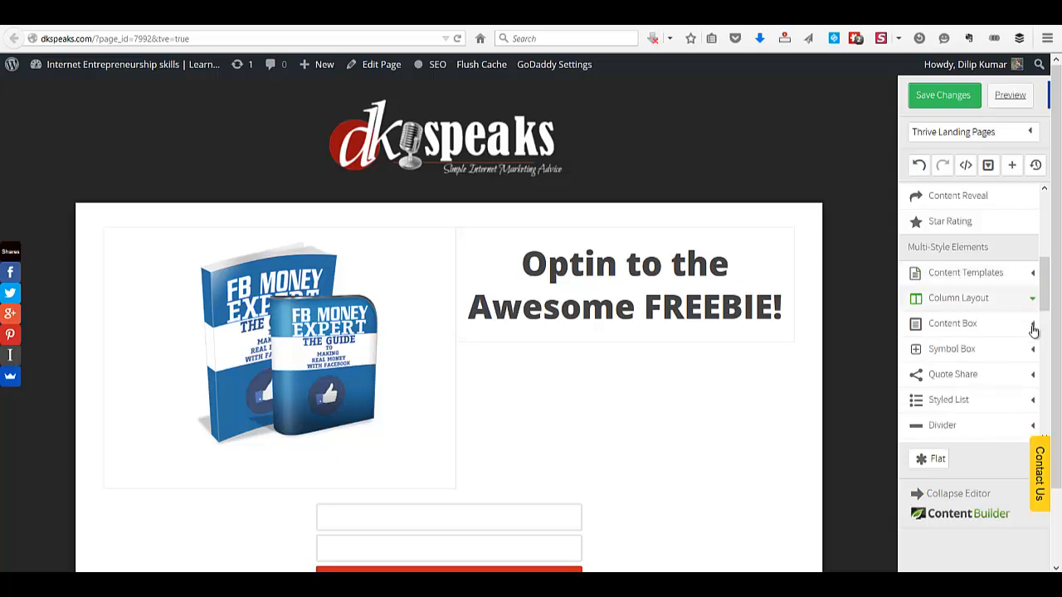
click(1033, 323)
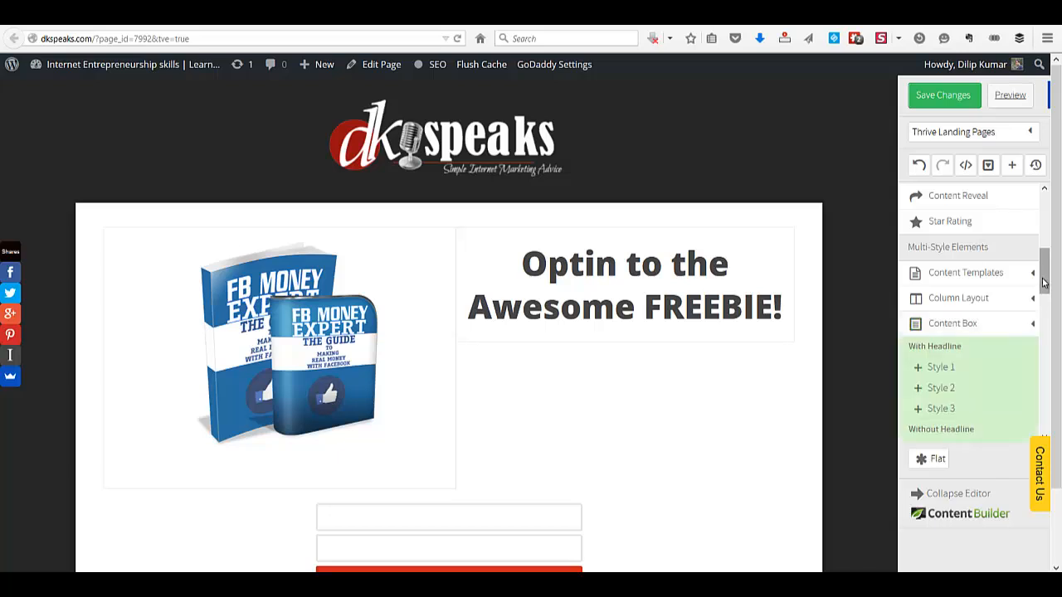
drag(1045, 276, 1044, 303)
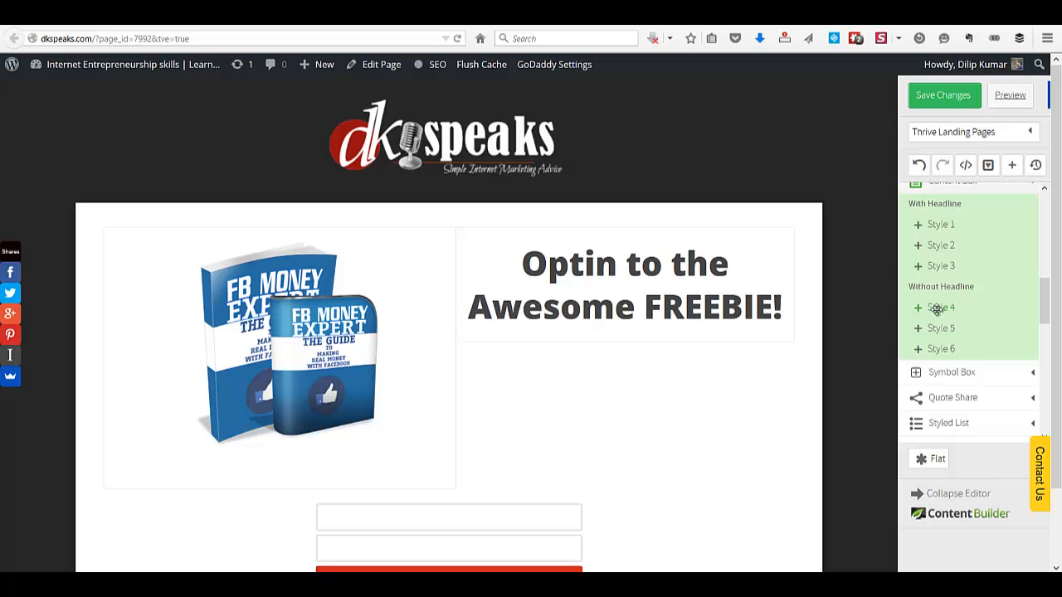
drag(950, 309, 761, 345)
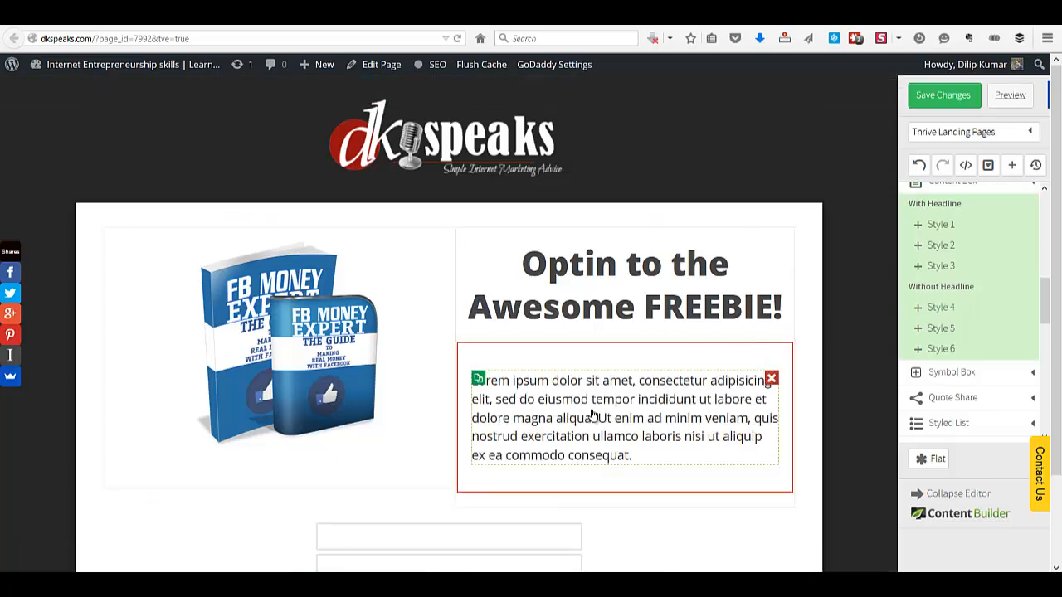
Replace the content box's sample text with "This is an awesome FREEBIE and you can just download it by entering your name and email below."
click(554, 410)
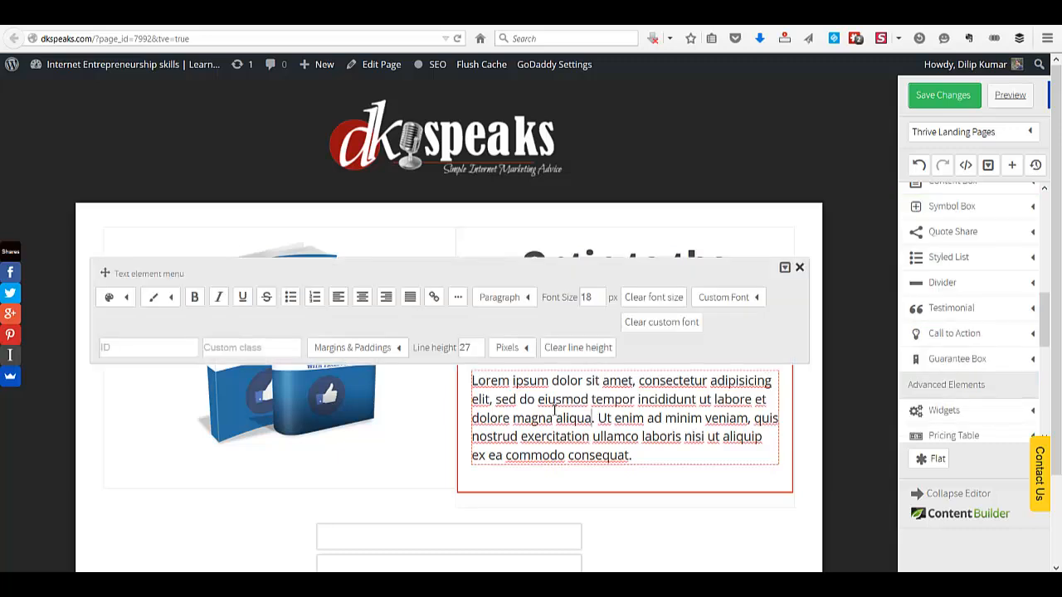
key(ctrl+a)
text(This is an awesome FREEBIE and you can just download it by entering your name and email below)
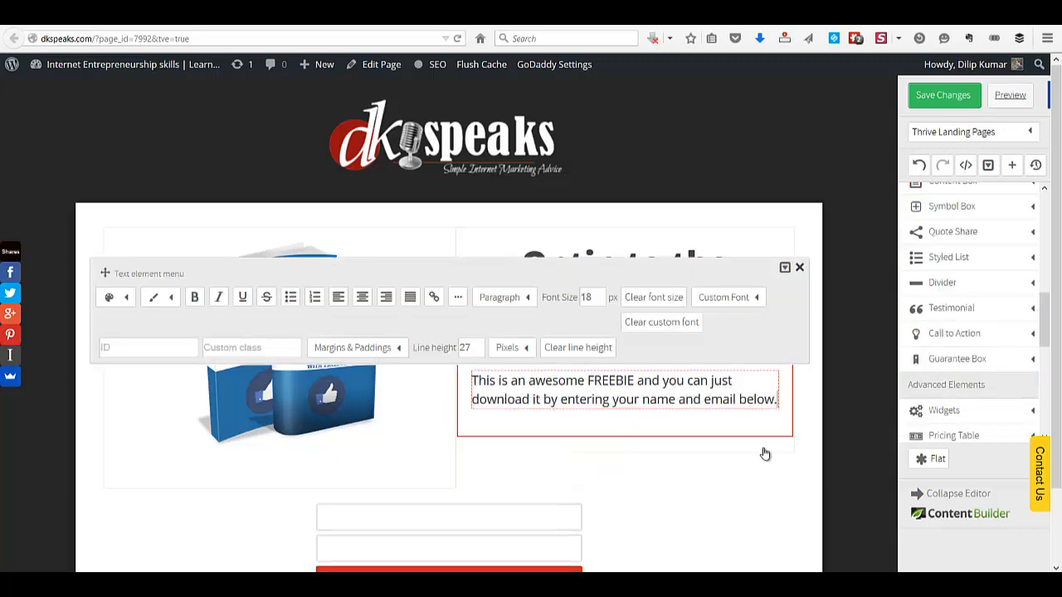
click(865, 448)
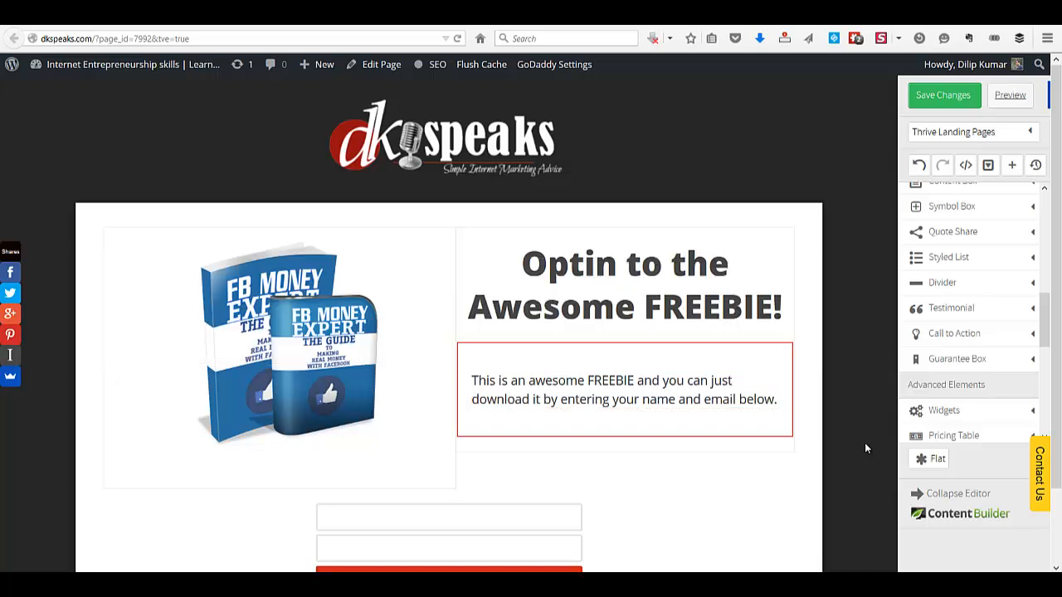
Delete the lead generation form below the columns and add a new Lead Generation form in the second column, under the content box
scroll(864, 448, down, 2)
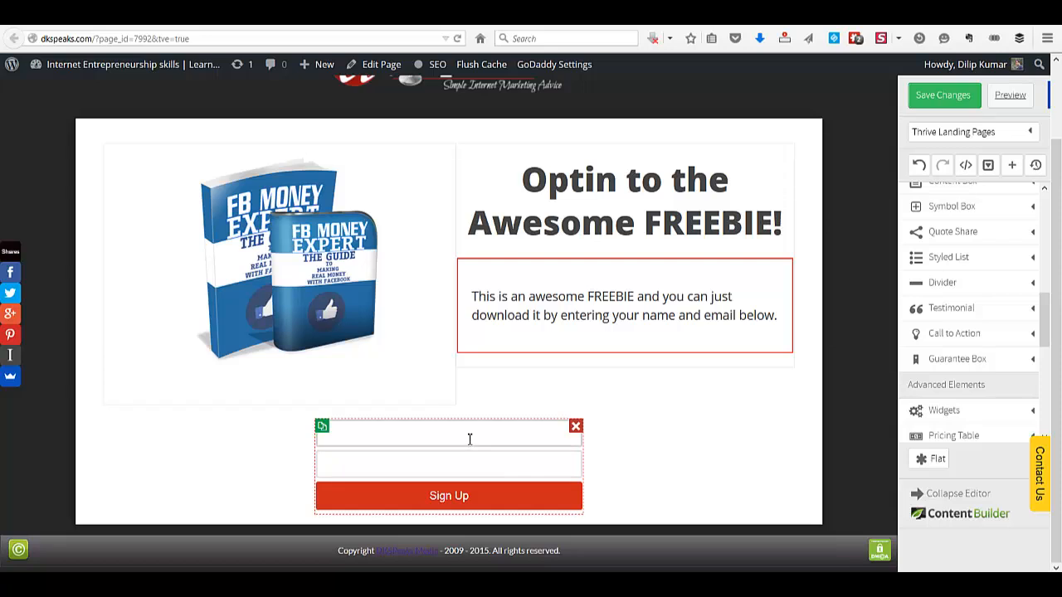
click(575, 426)
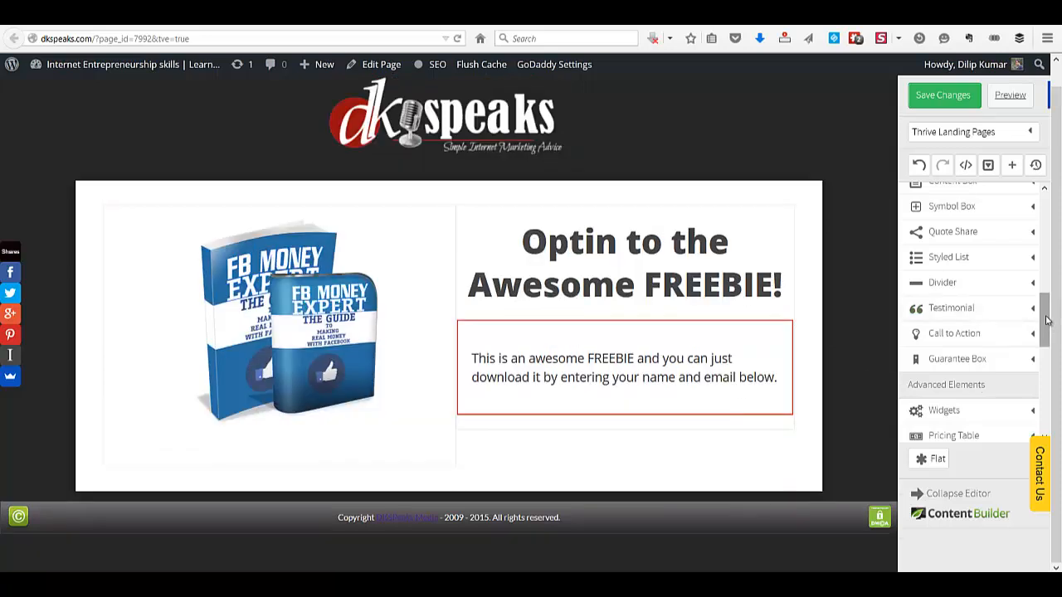
drag(1047, 321, 1045, 422)
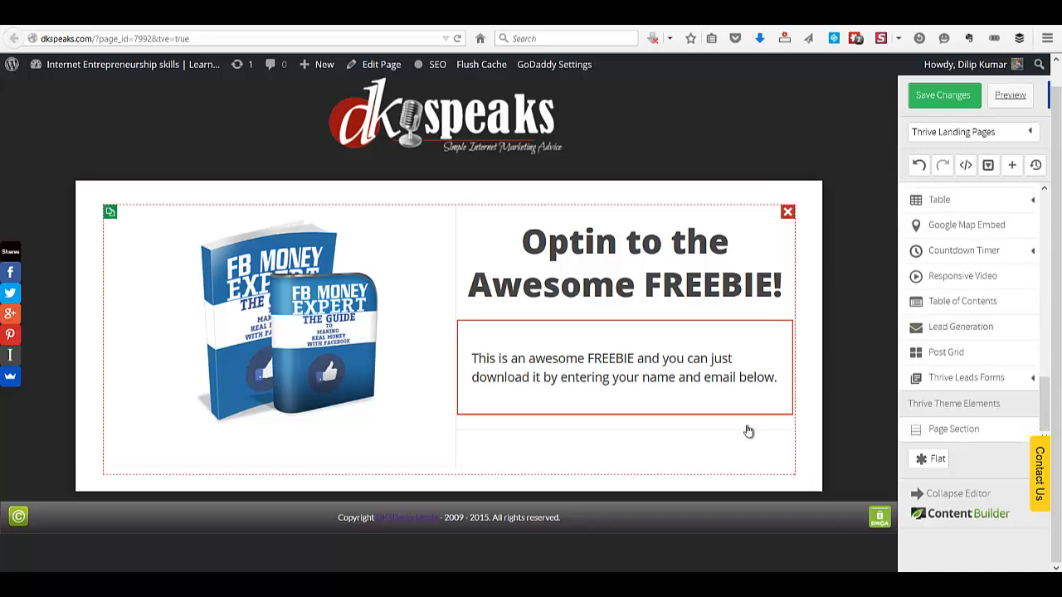
drag(749, 431, 748, 431)
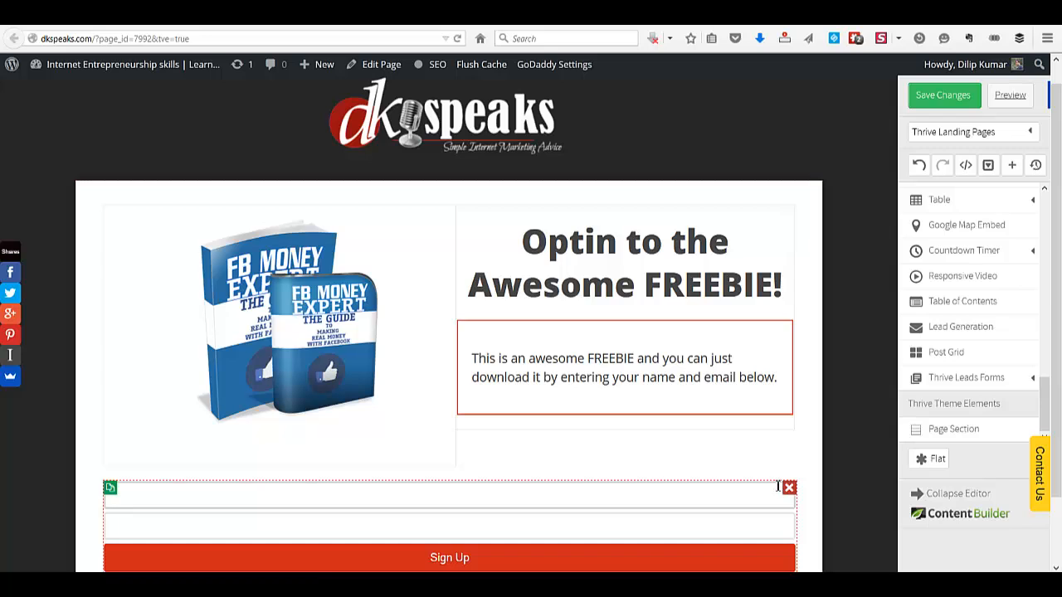
click(788, 487)
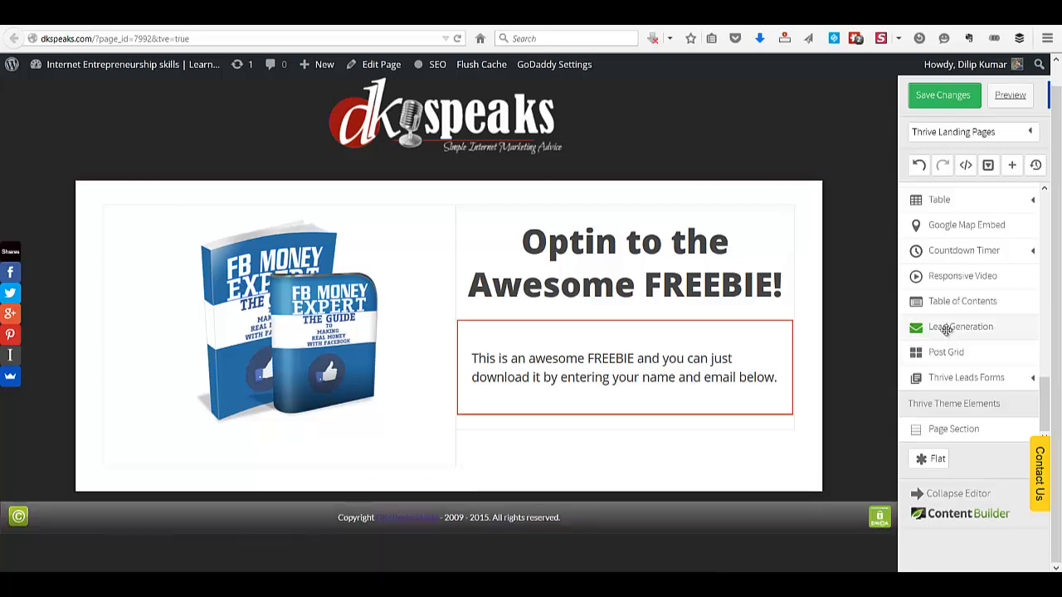
drag(946, 330, 768, 431)
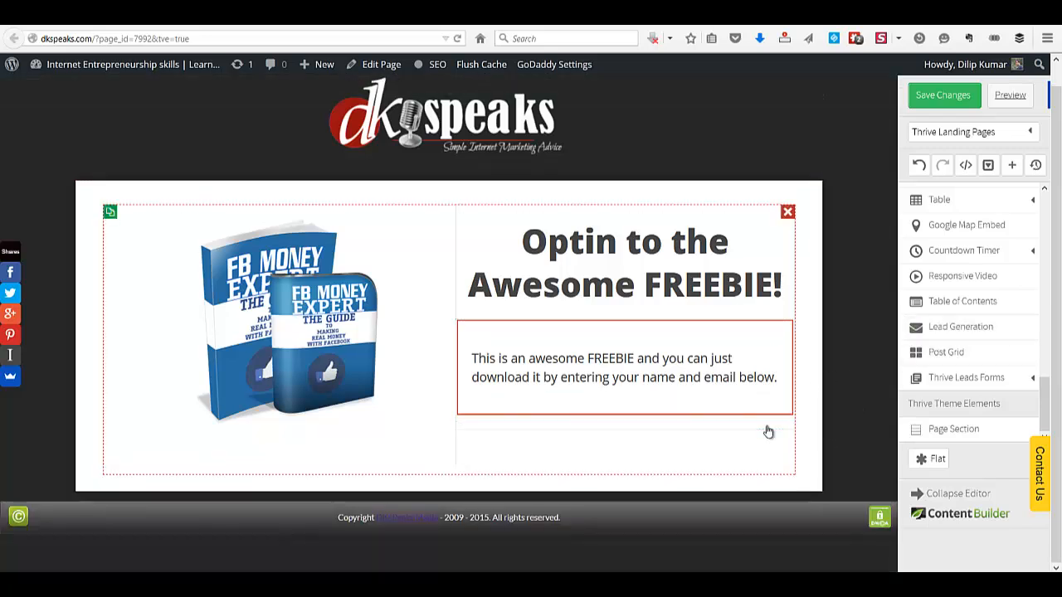
scroll(768, 431, down, 1)
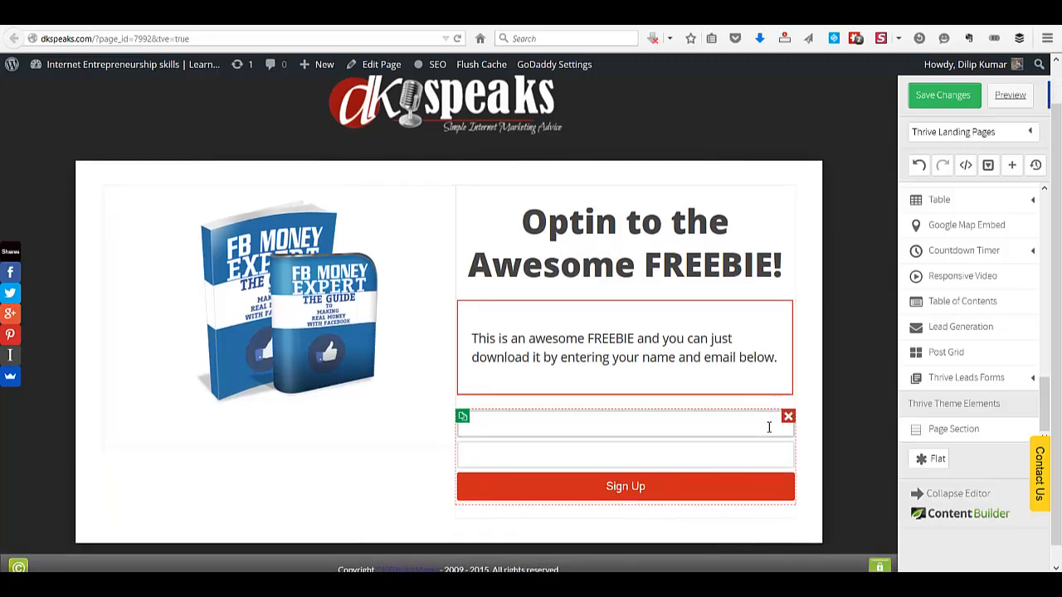
Reduce the book image in the first column to a size of 306 px
click(334, 329)
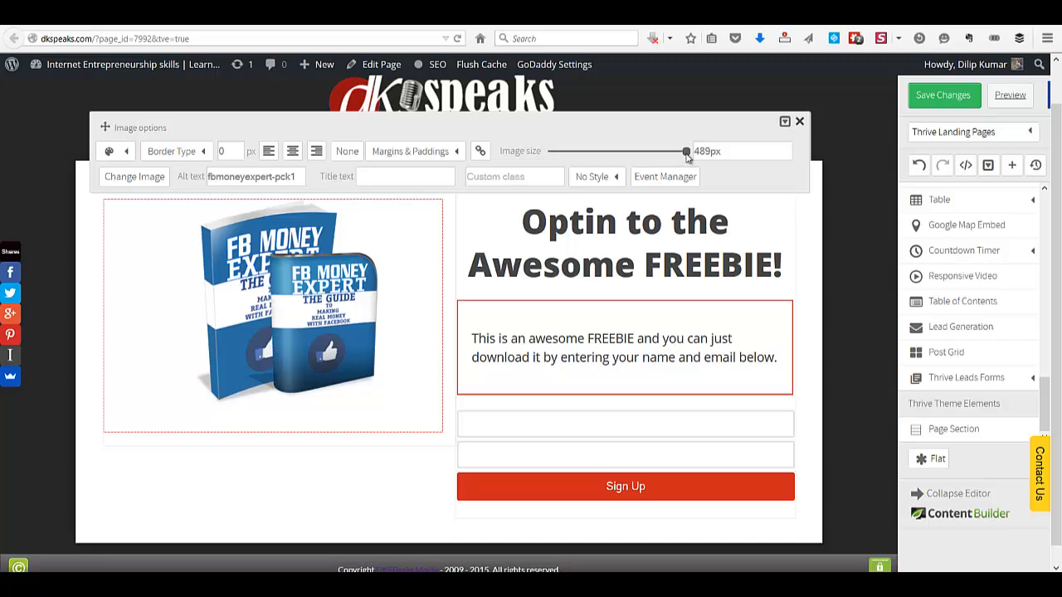
drag(686, 154, 634, 155)
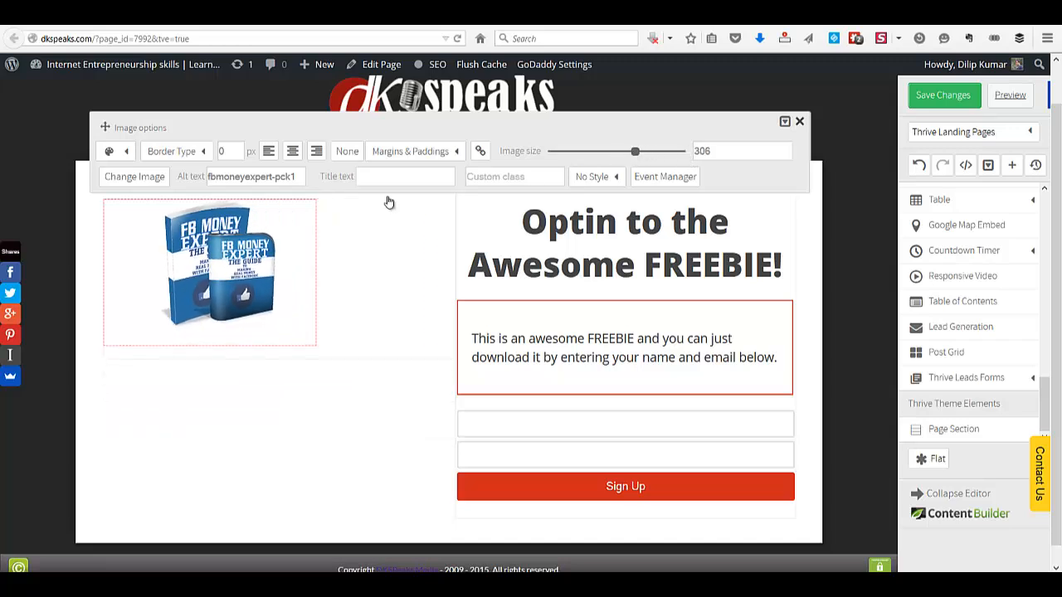
click(401, 158)
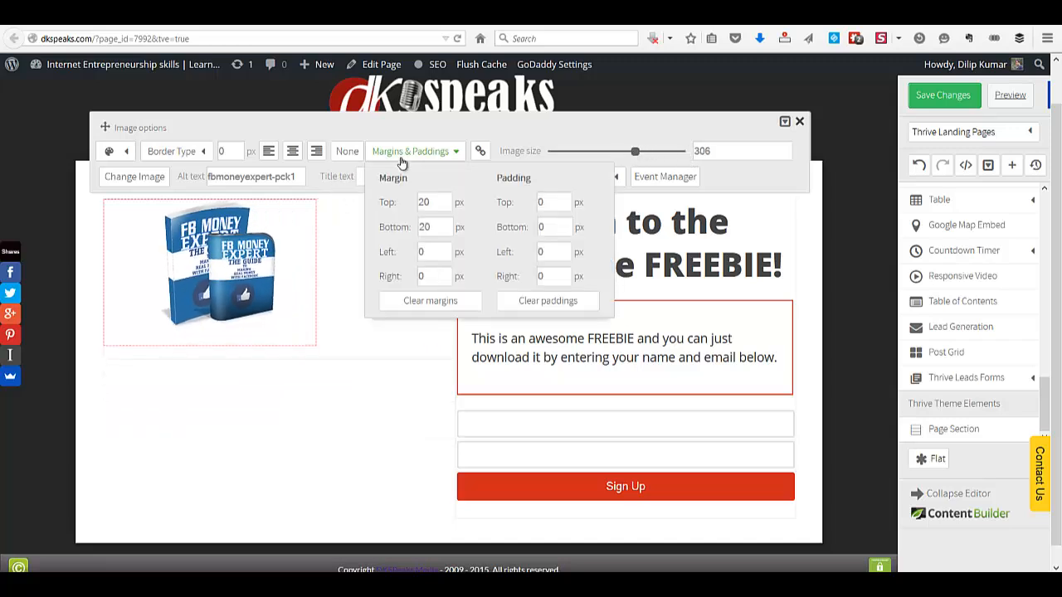
click(831, 277)
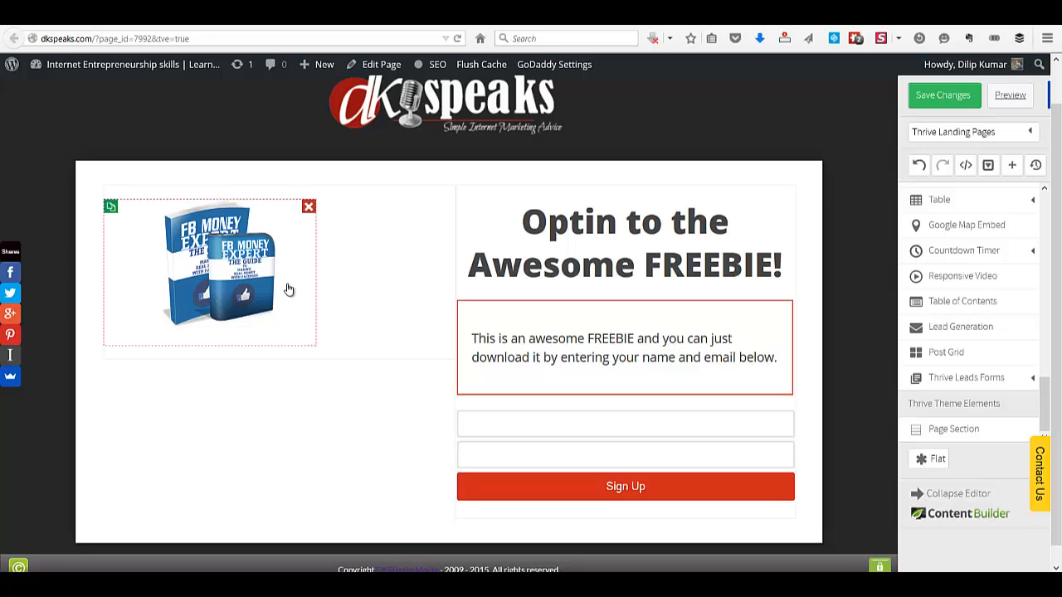
Add a Page Section below the two columns
scroll(837, 327, down, 1)
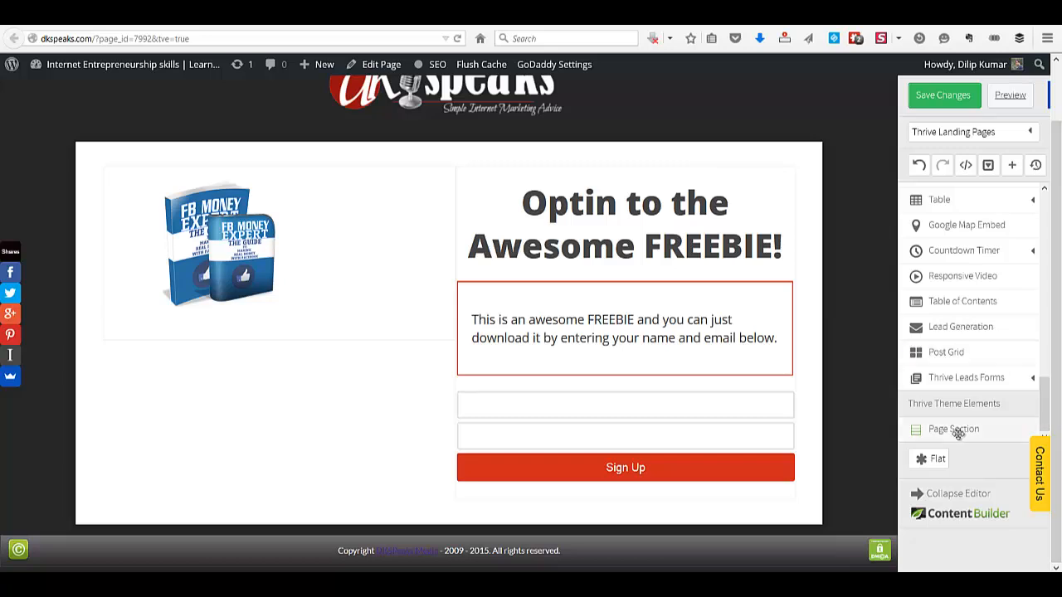
drag(952, 430, 725, 507)
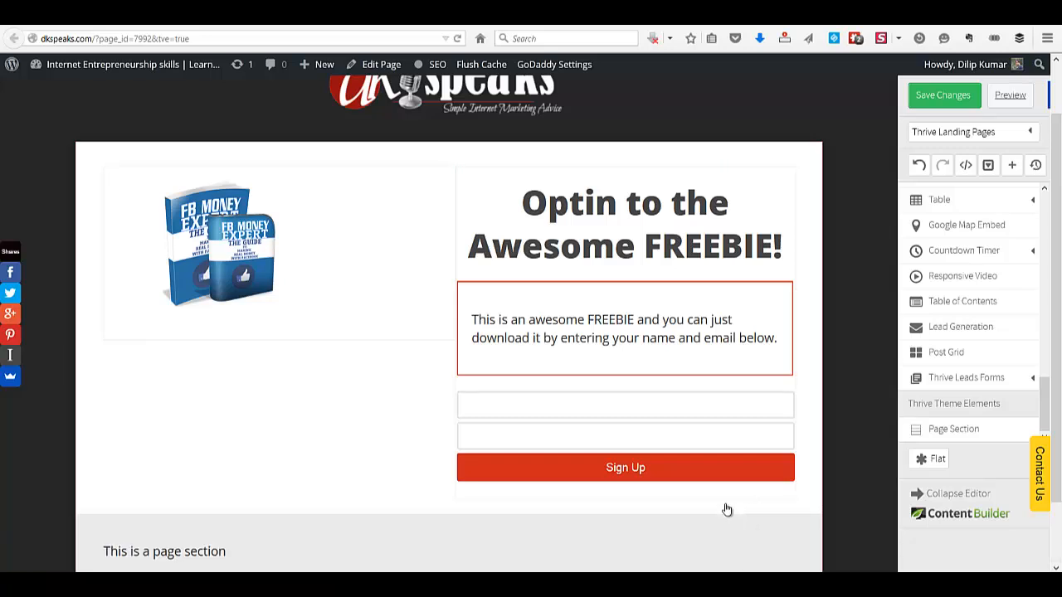
scroll(843, 502, down, 2)
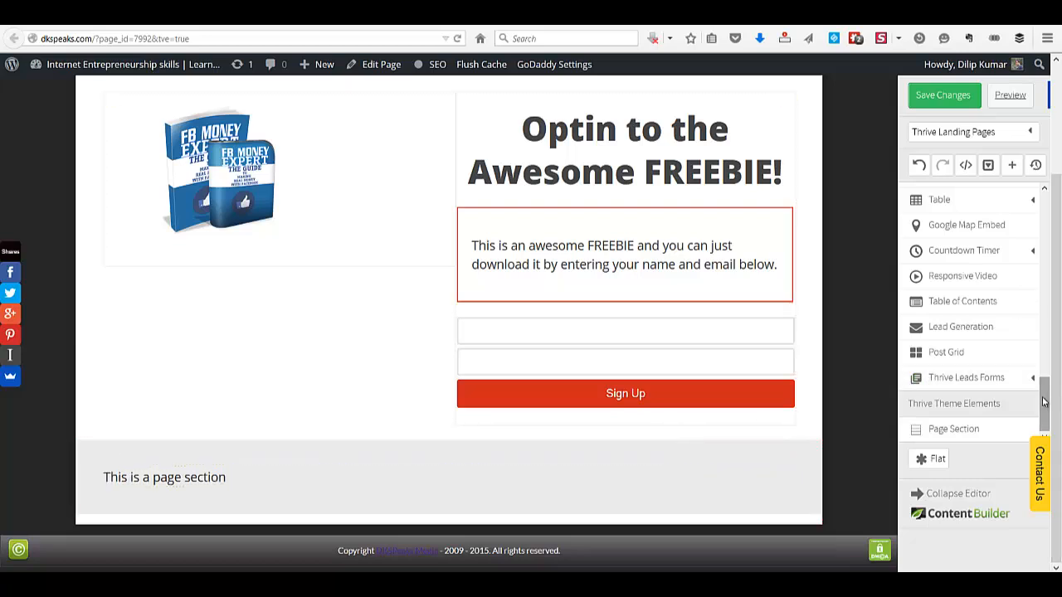
Add a Post Grid inside the page section and delete the section's placeholder text
drag(1047, 402, 1047, 342)
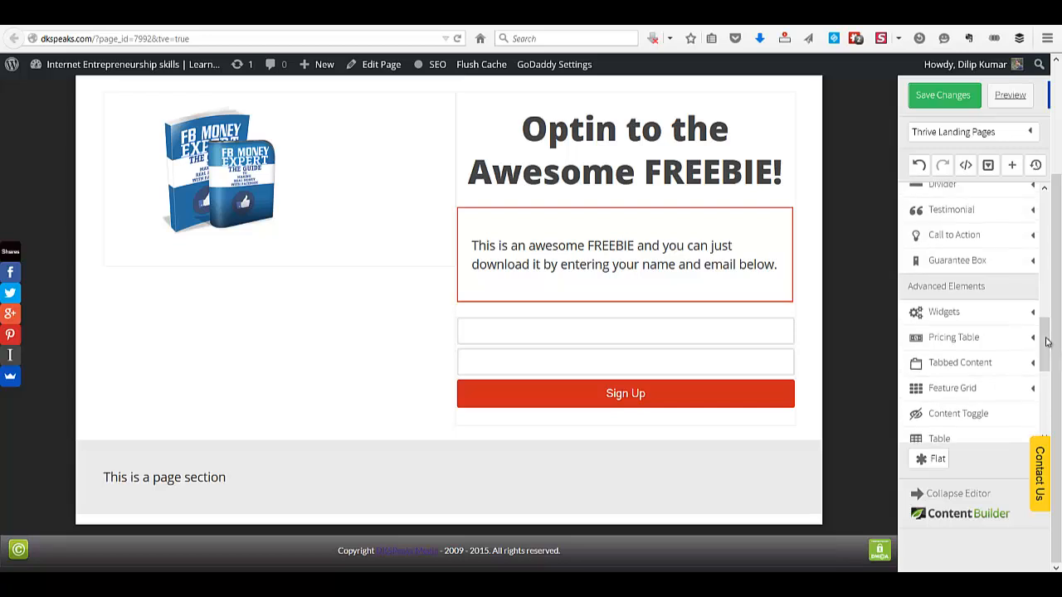
scroll(954, 357, down, 3)
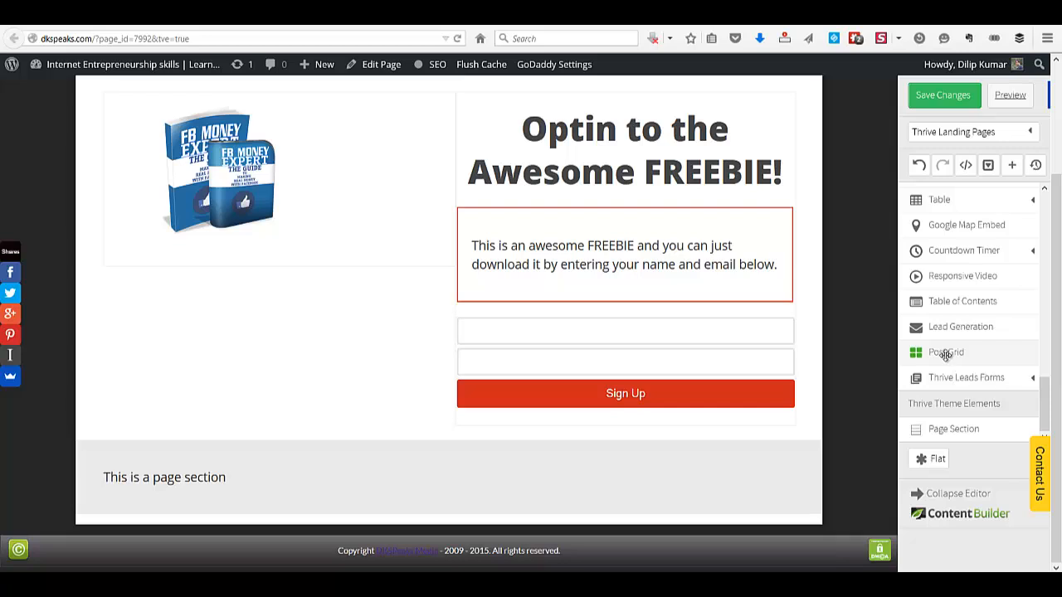
drag(946, 355, 596, 471)
scroll(595, 471, down, 1)
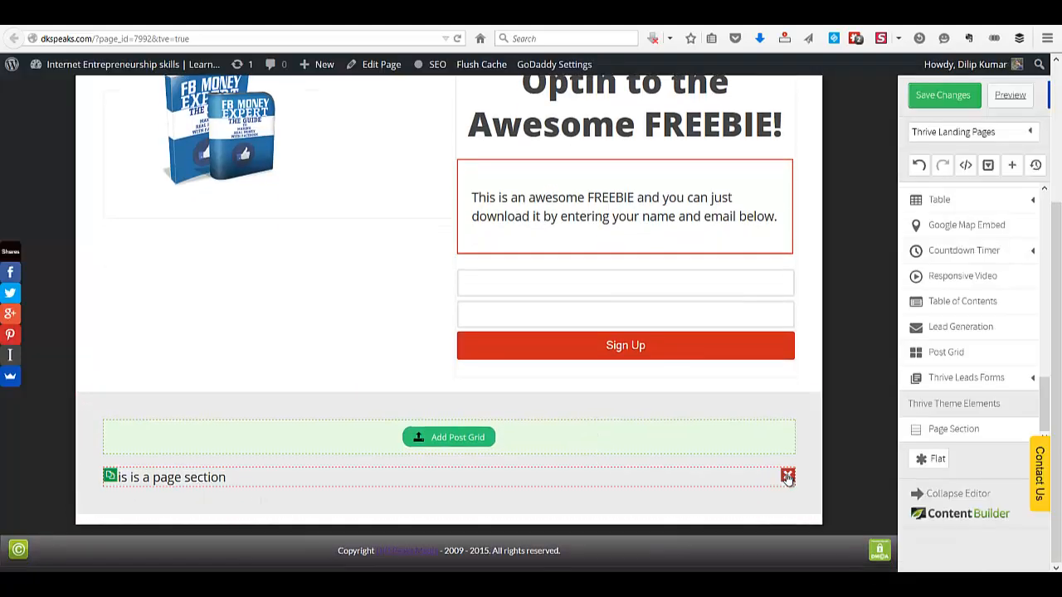
click(788, 479)
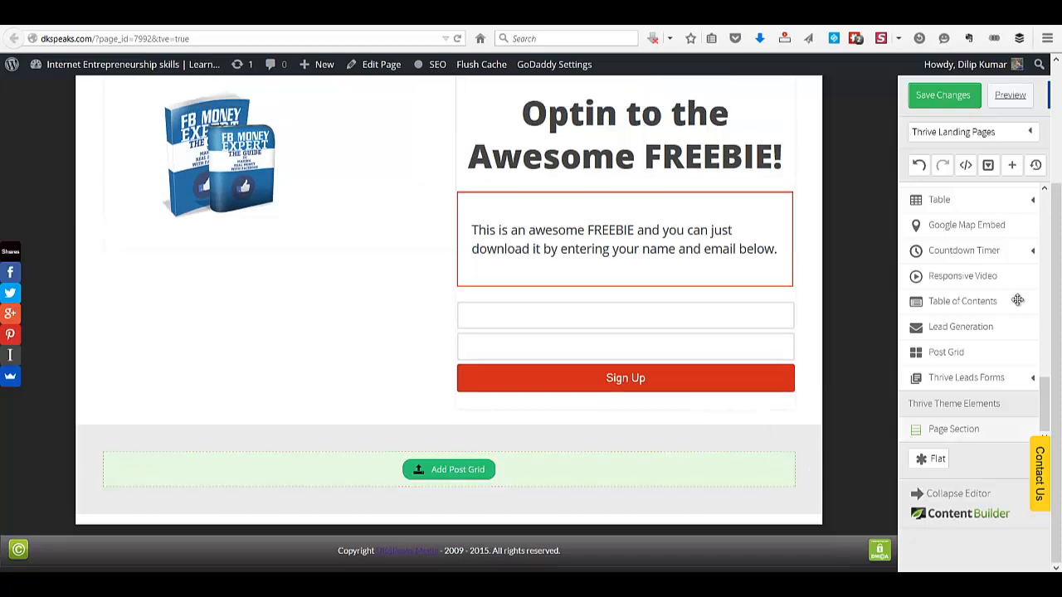
Add a Paragraph/Text Element and place it inside the page section, above the post grid
click(1047, 202)
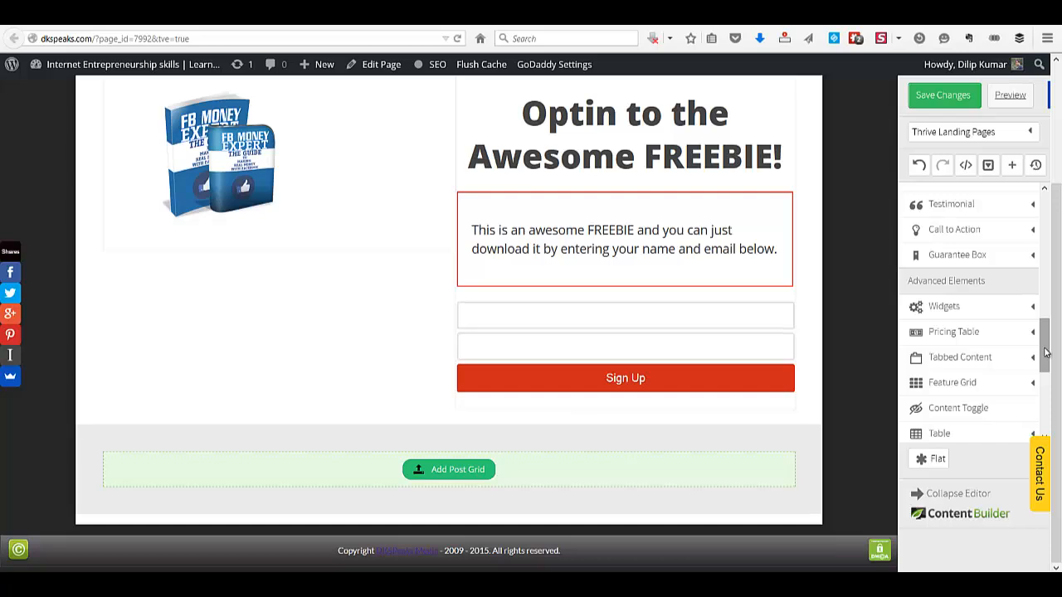
drag(1047, 353, 1049, 318)
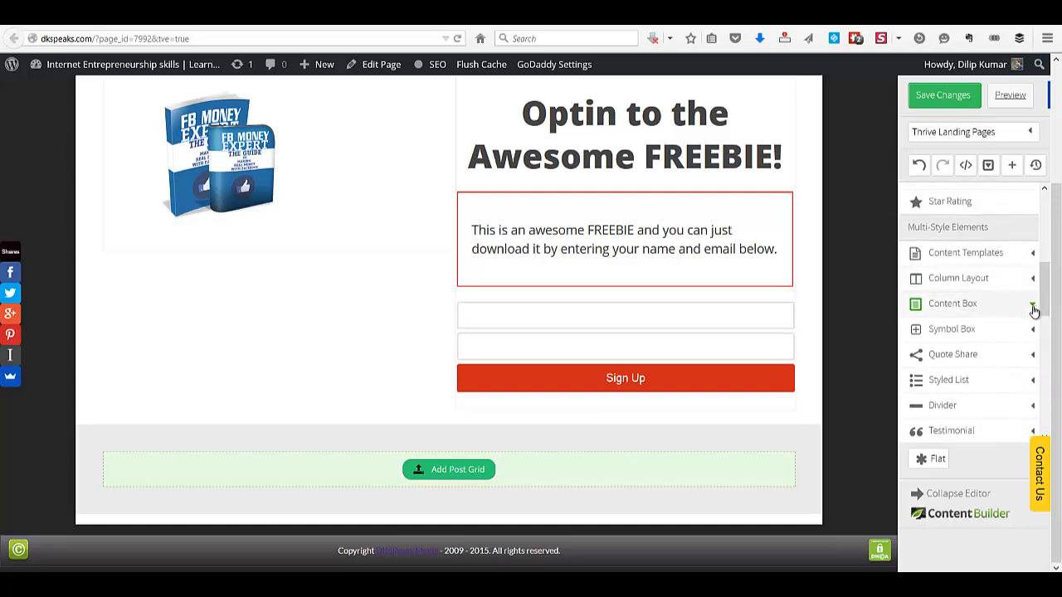
click(1032, 308)
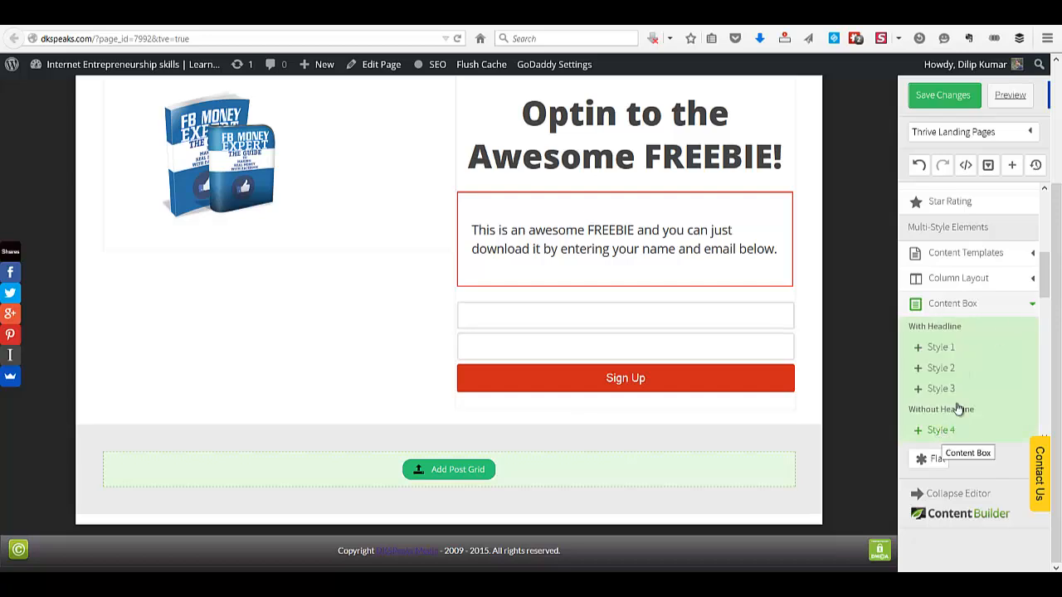
drag(1046, 282, 1049, 219)
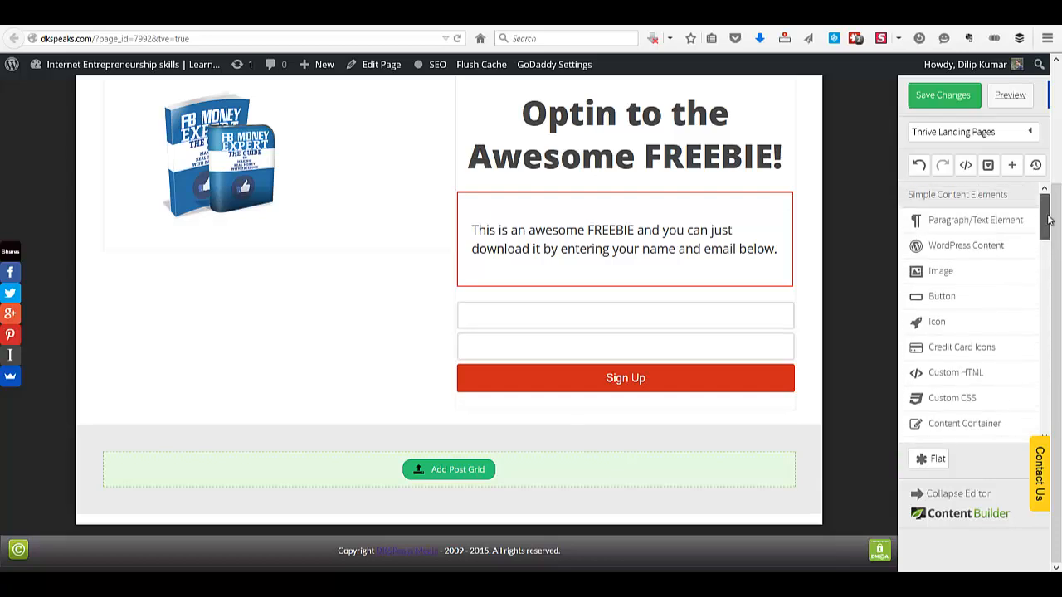
click(965, 220)
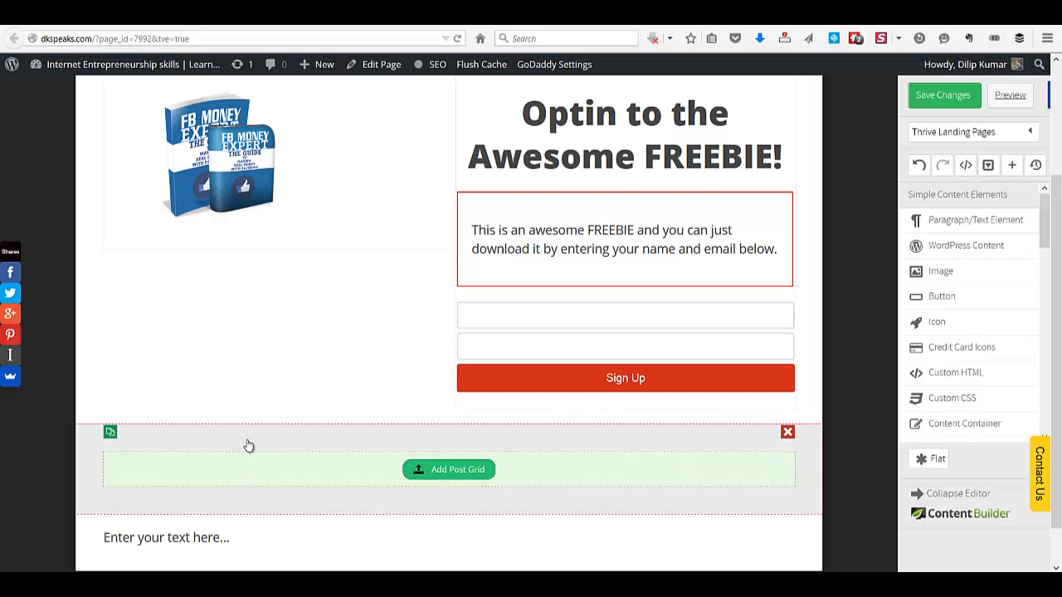
drag(216, 540, 217, 449)
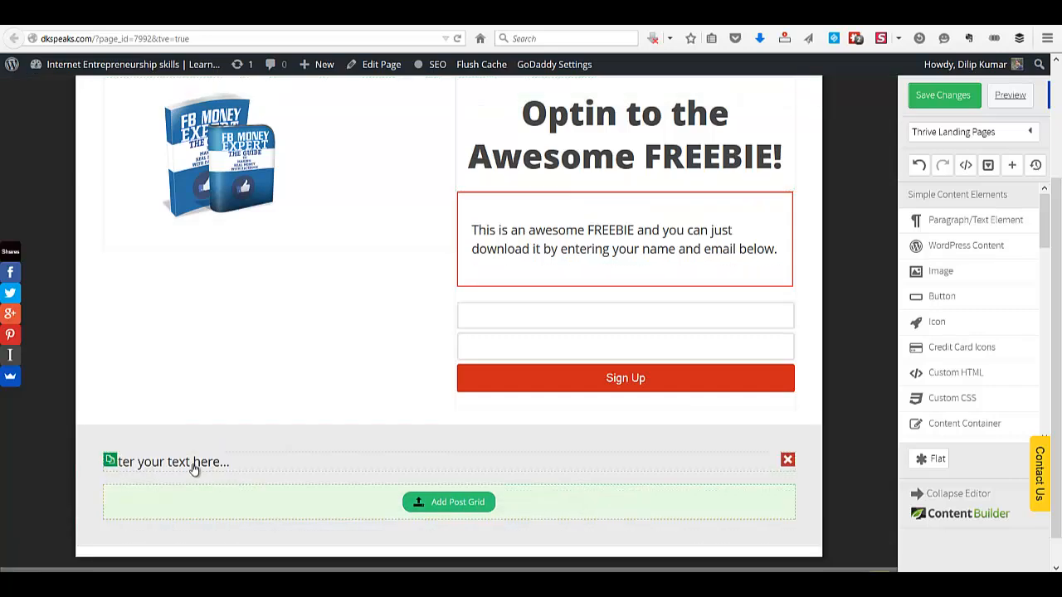
Replace the new text element's placeholder with "RECENT POSTS"
click(193, 467)
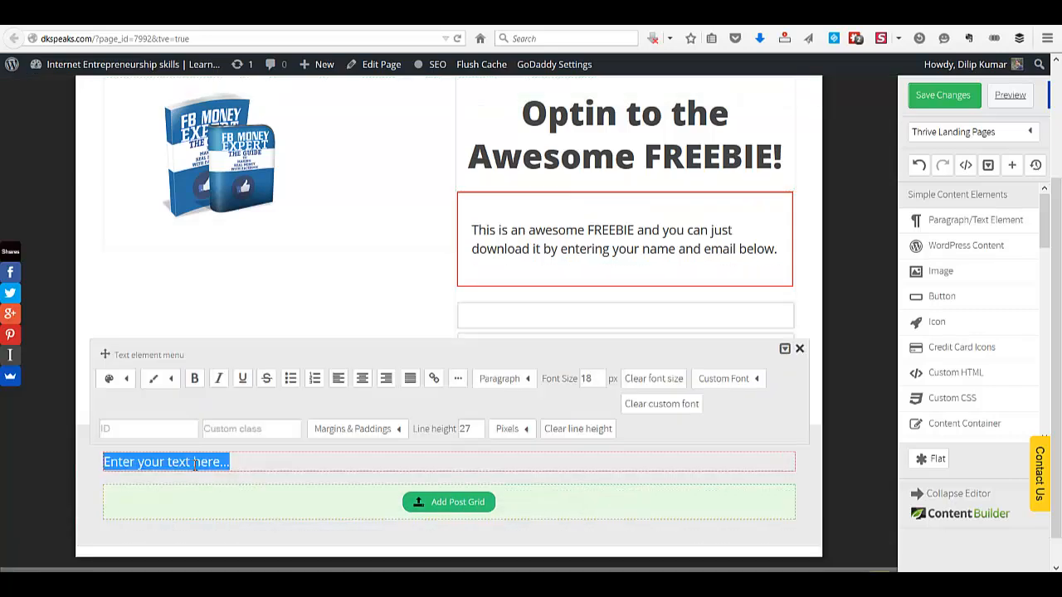
text(REC)
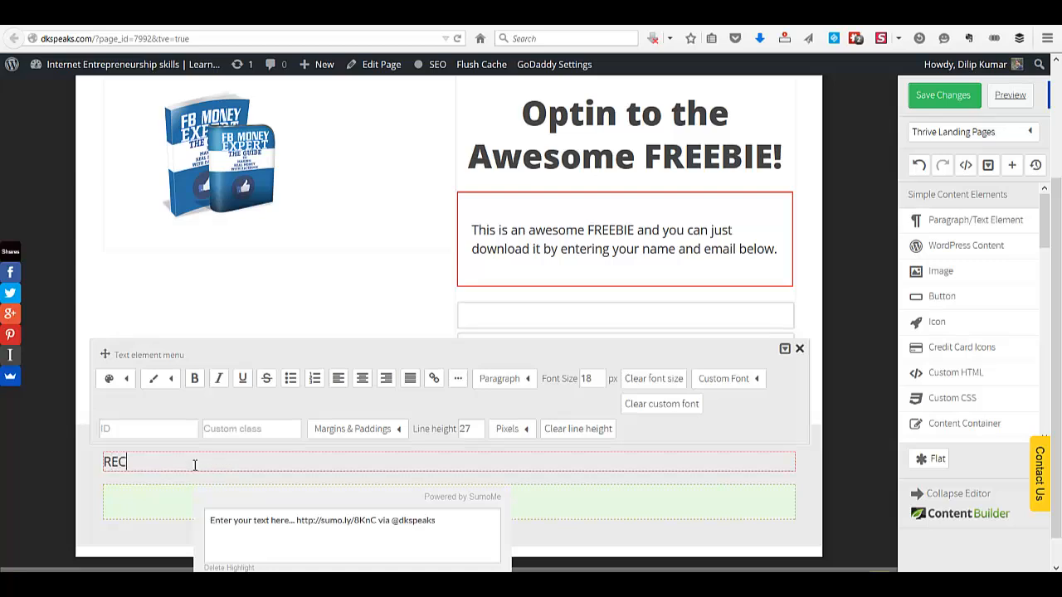
text(ENT POSTS)
click(856, 477)
scroll(856, 477, down, 1)
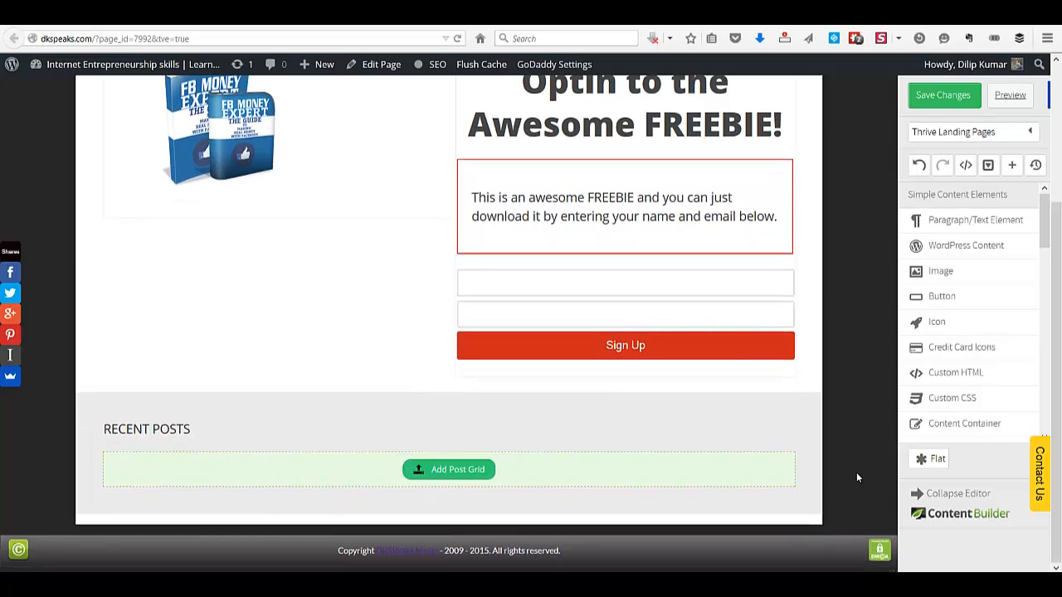
In the post grid's layout settings, move Title above Featured image, keep the grid Horizontal and set the text type to Full text
click(451, 468)
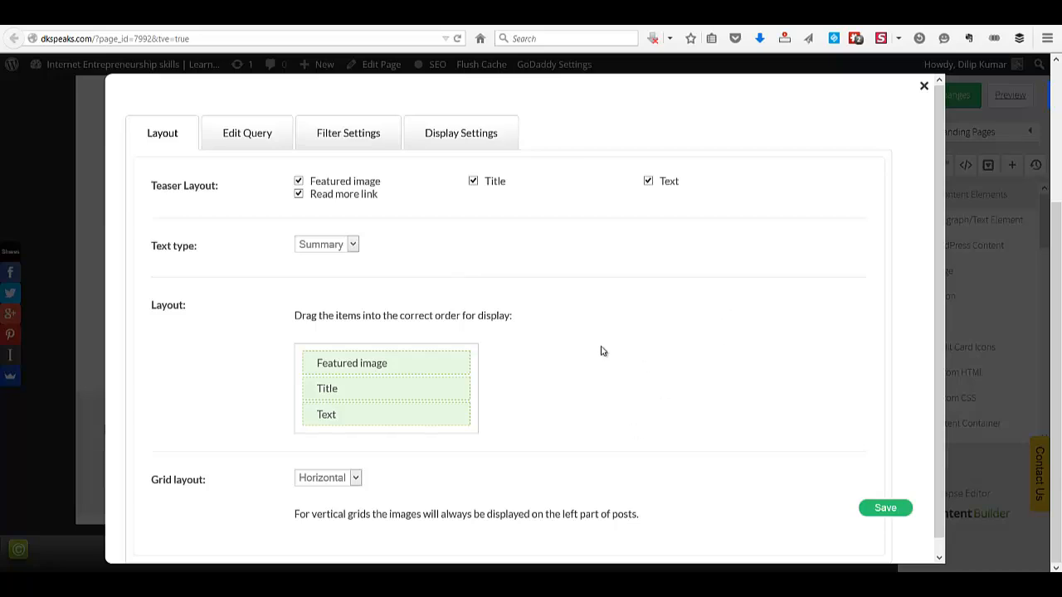
click(355, 478)
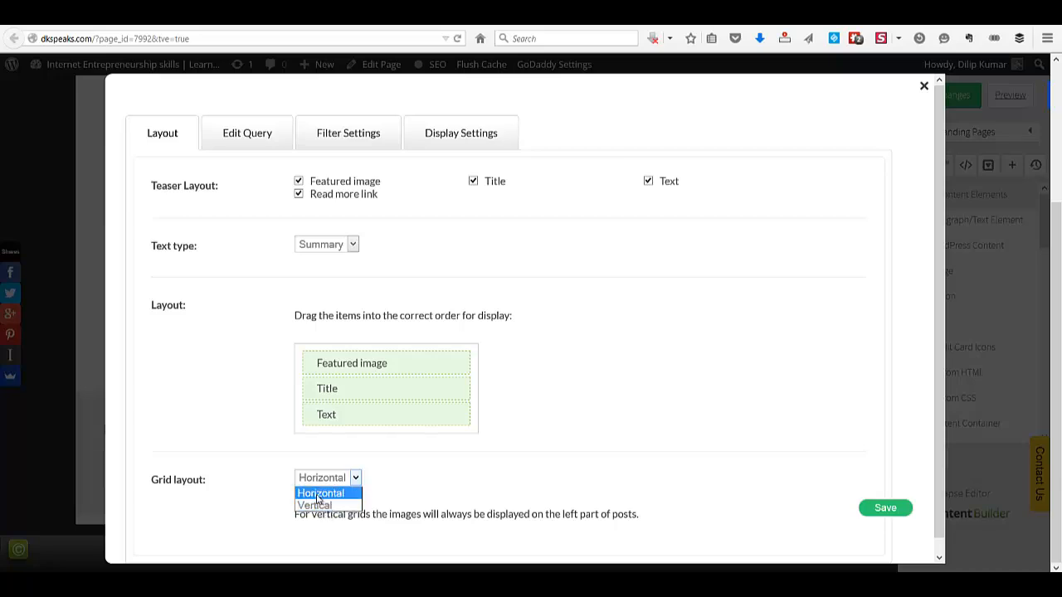
click(279, 259)
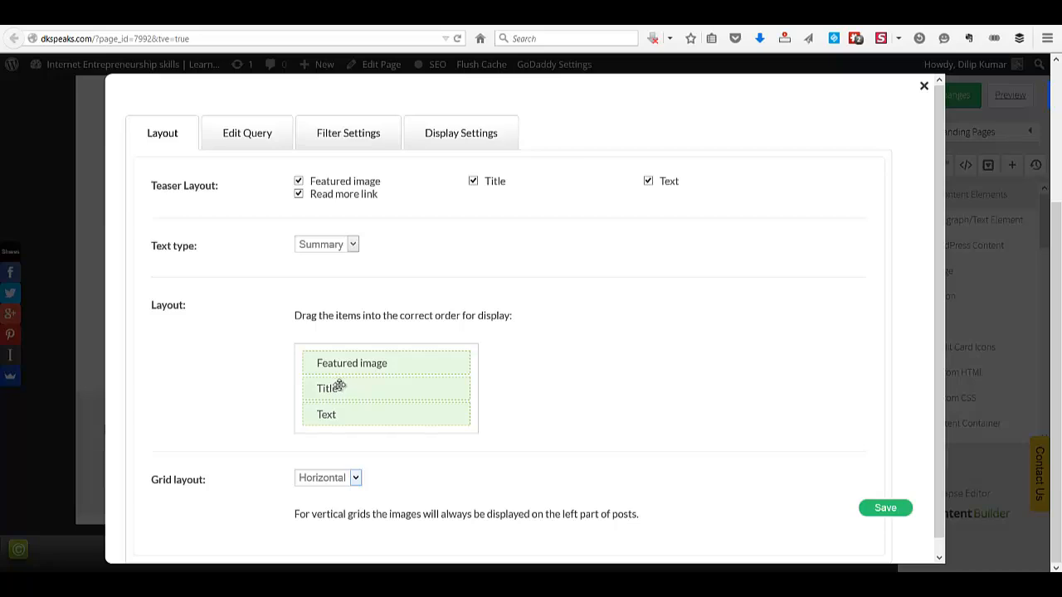
drag(336, 380, 336, 357)
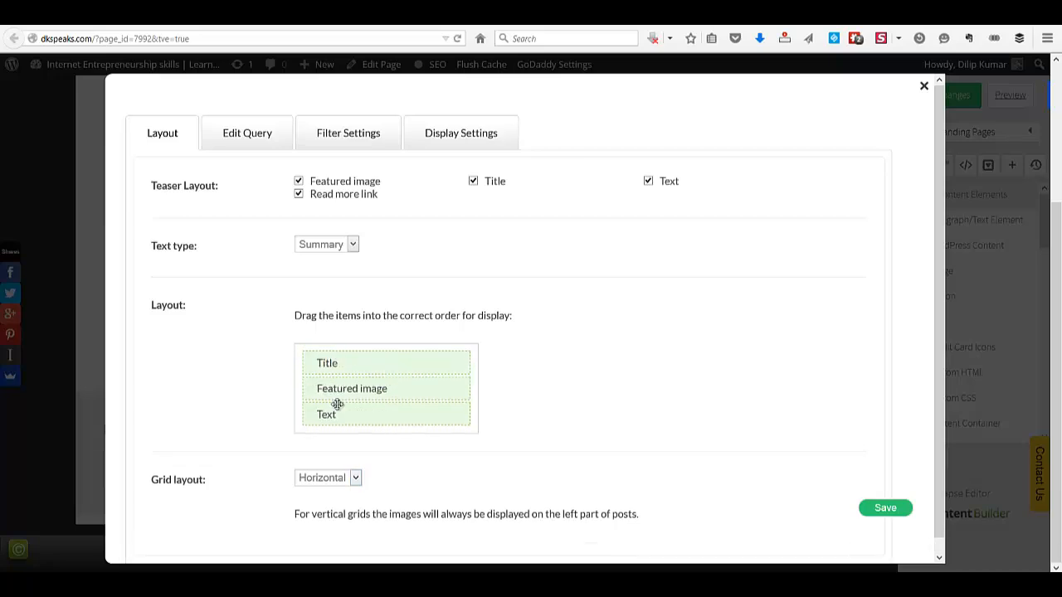
click(343, 248)
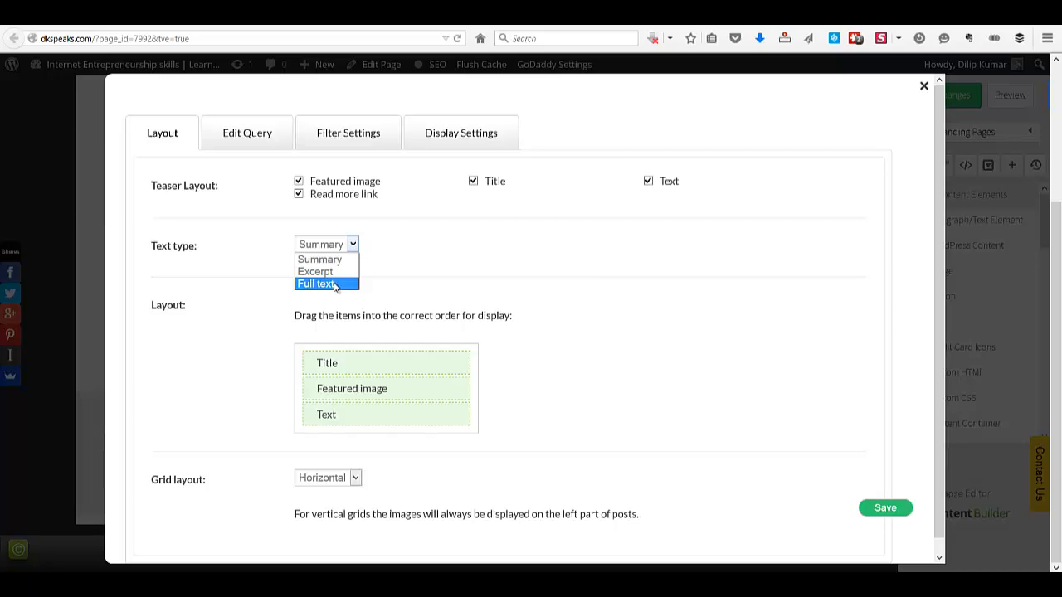
key(Return)
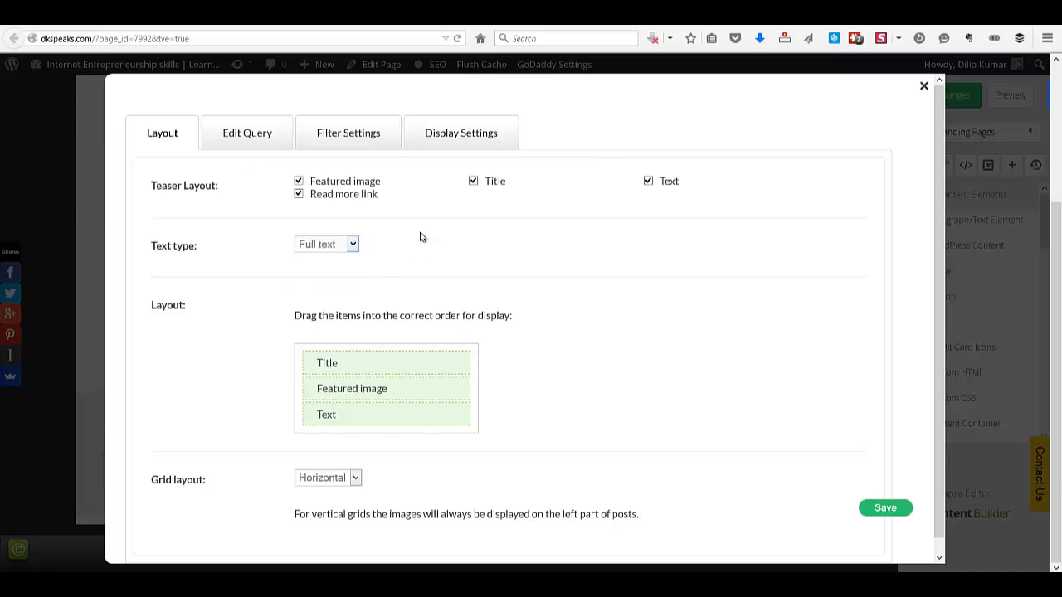
Set the number of posts in the post grid's query to 2
click(236, 135)
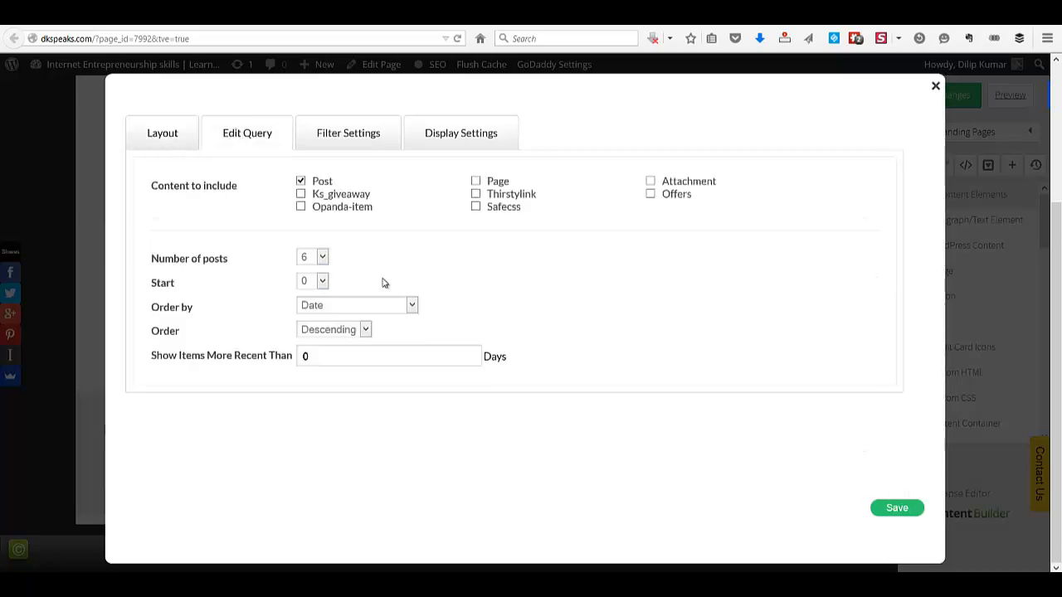
click(322, 259)
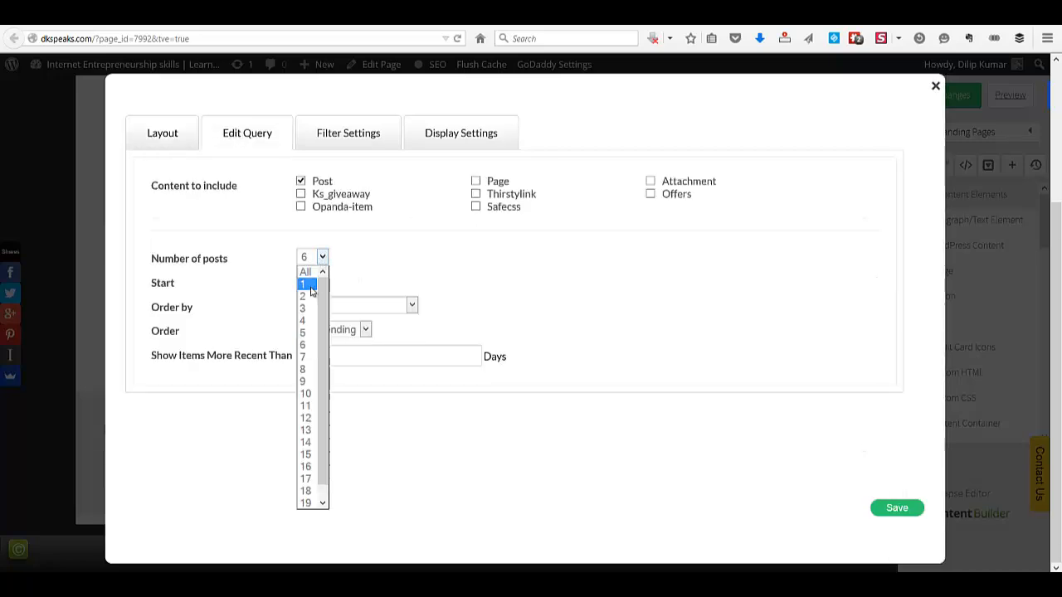
key(Return)
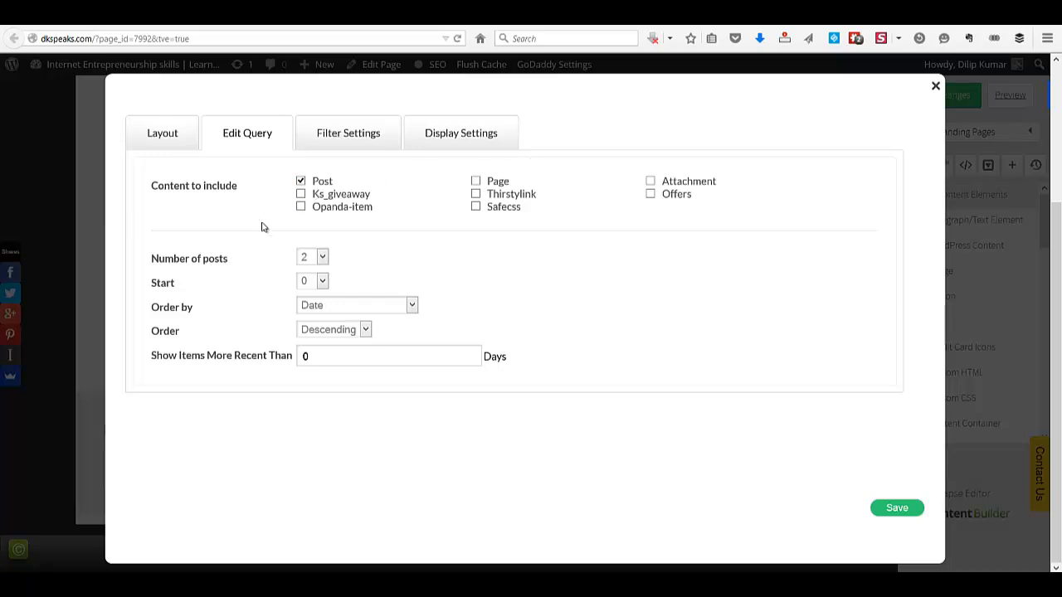
Filter the post grid's content by the category "Internet marketing tips"
click(330, 138)
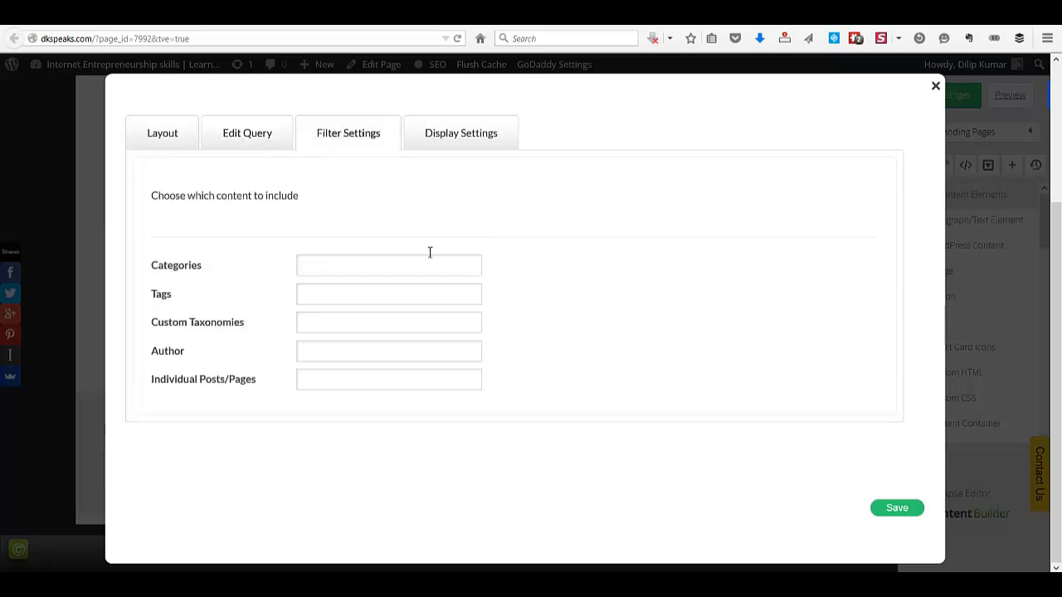
click(385, 267)
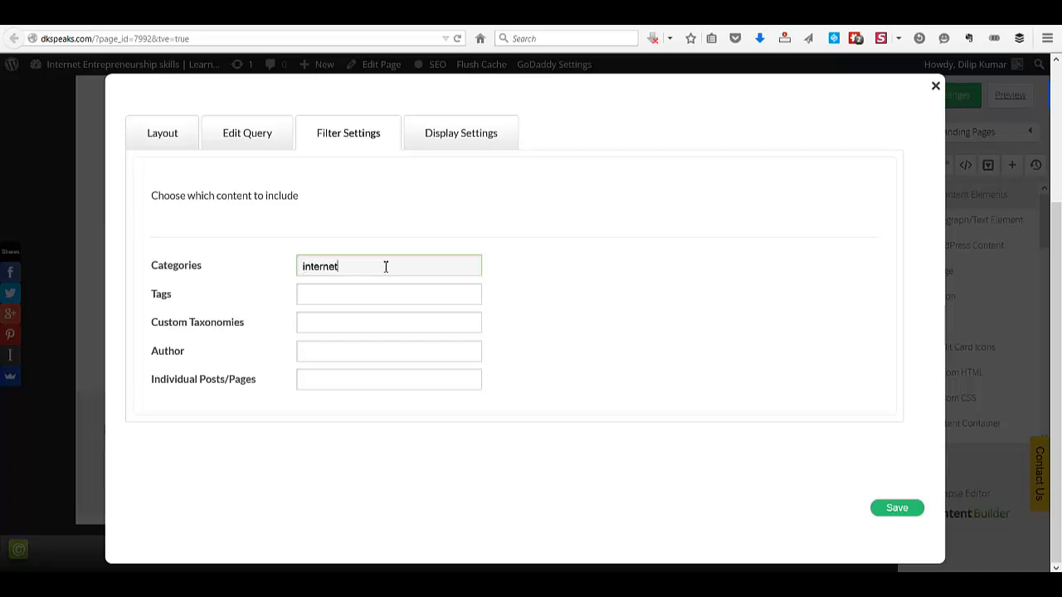
text(internet mrke)
key(BackSpace)
key(BackSpace)
key(BackSpace)
text(arketing)
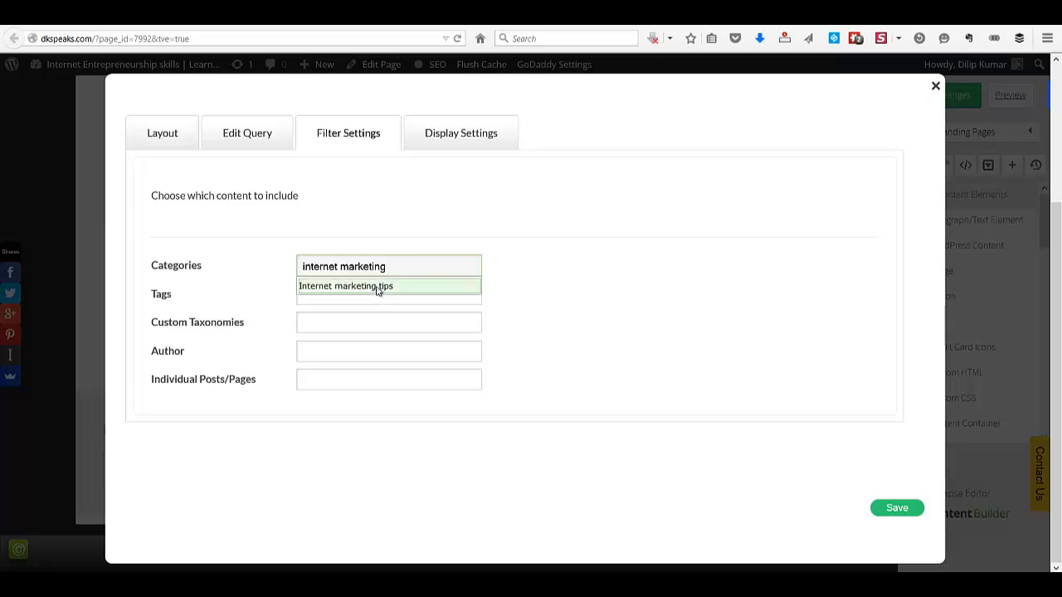
click(378, 287)
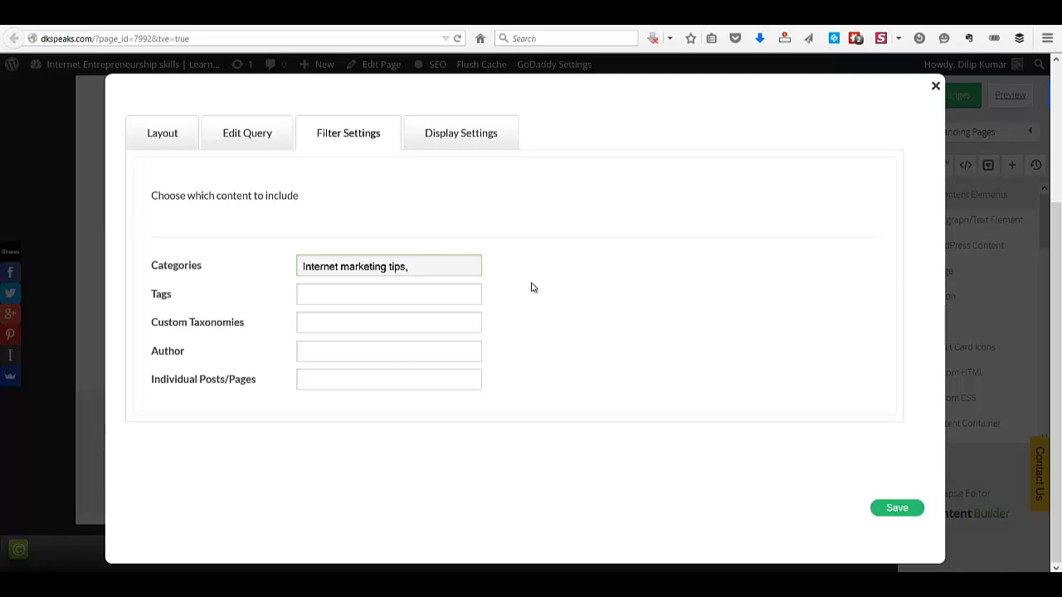
Try "7 Social Media Statistics That Will Get You Thinking on Your Social Media Marketing Strategy" as an individual post filter, then remove the entry
click(308, 384)
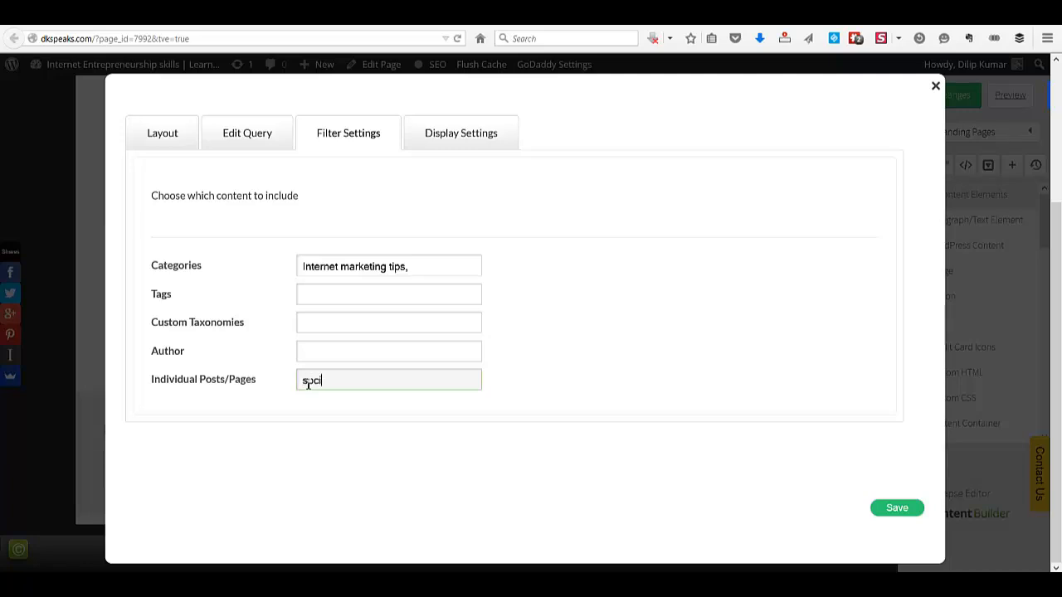
text(social media)
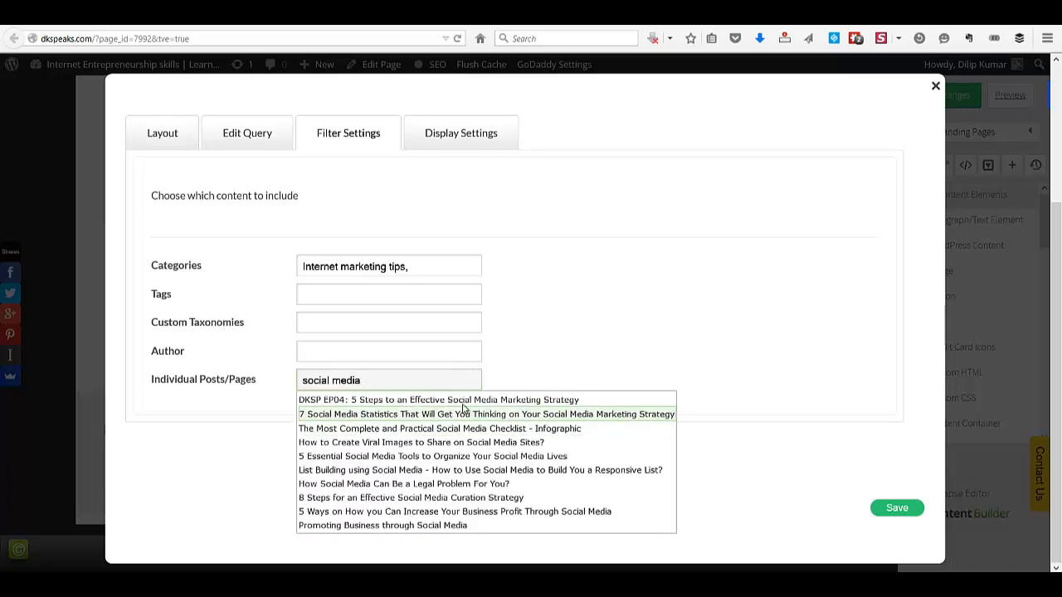
click(462, 411)
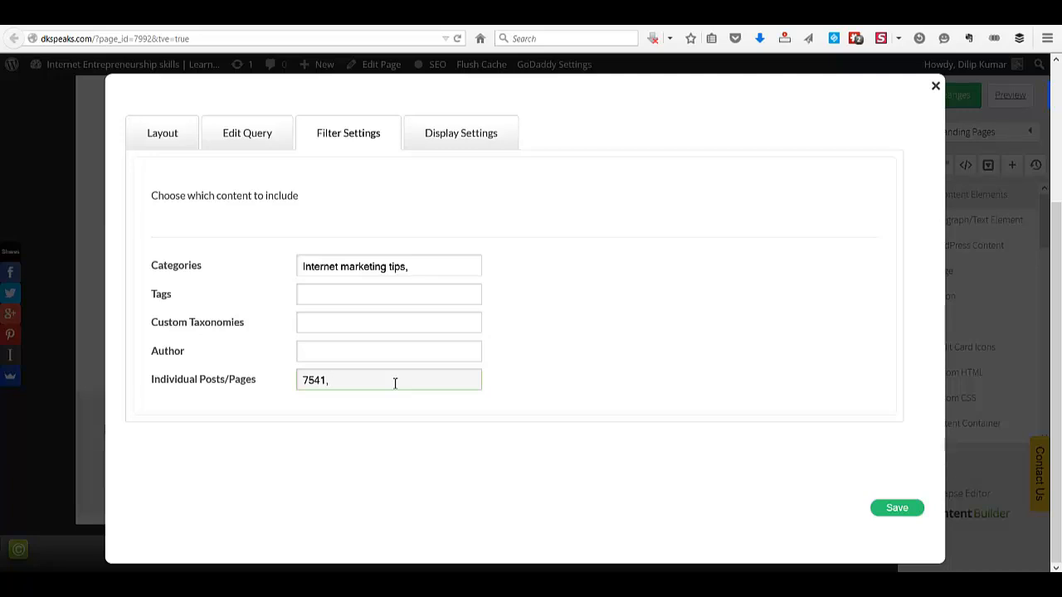
key(BackSpace)
key(BackSpace)
Set the post grid's display to 1 column, keep the Grid order and save the grid settings
click(458, 137)
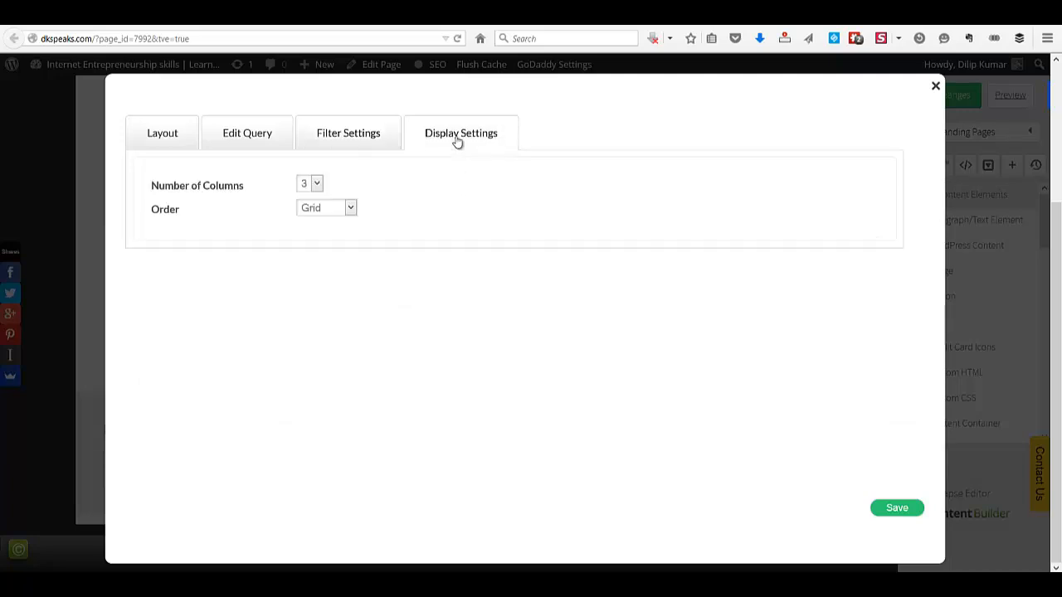
click(316, 185)
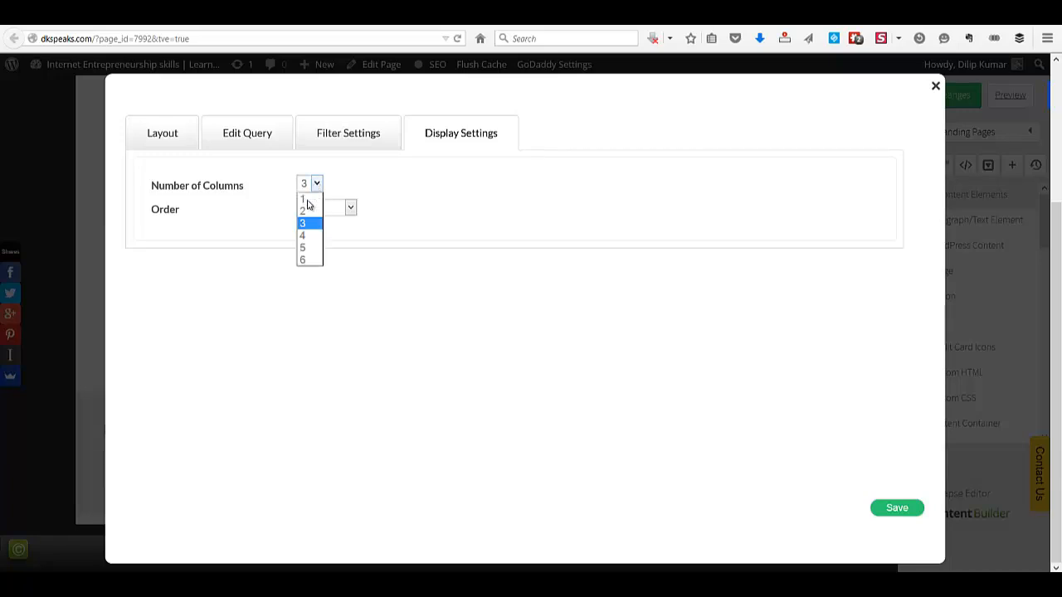
key(Return)
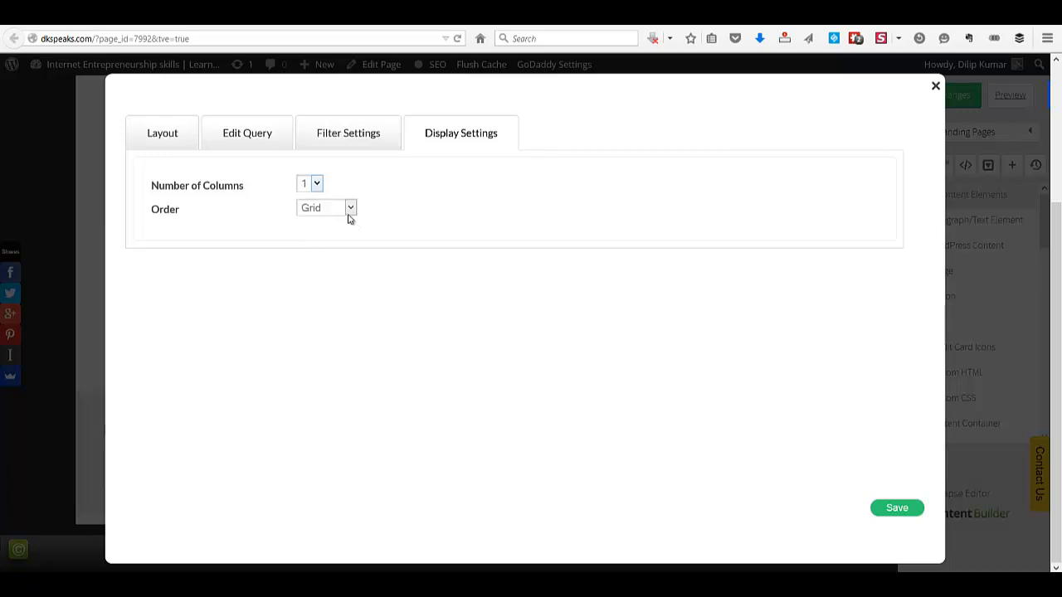
click(347, 210)
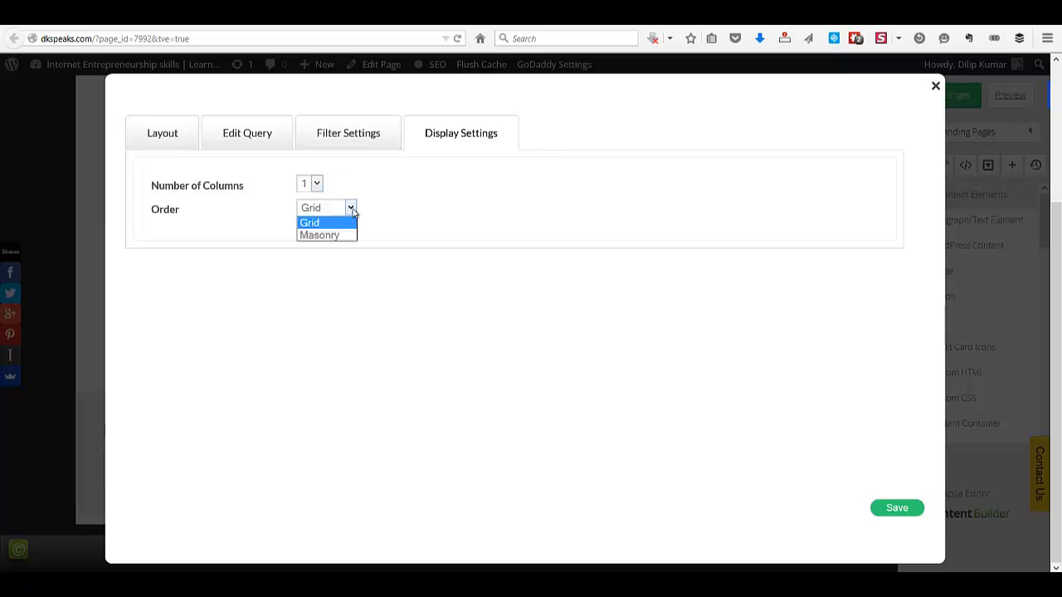
click(418, 213)
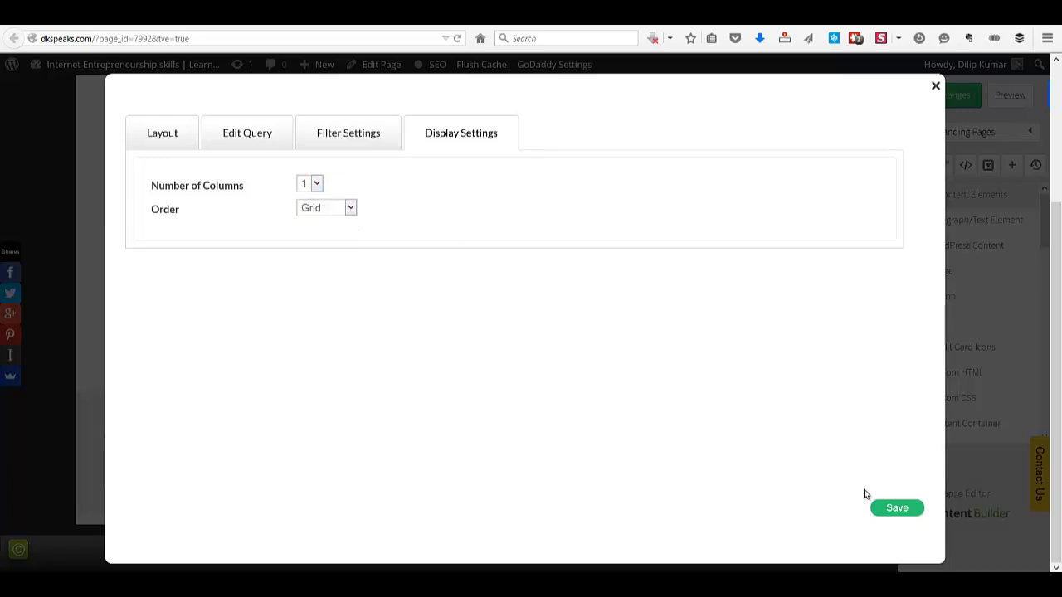
click(897, 509)
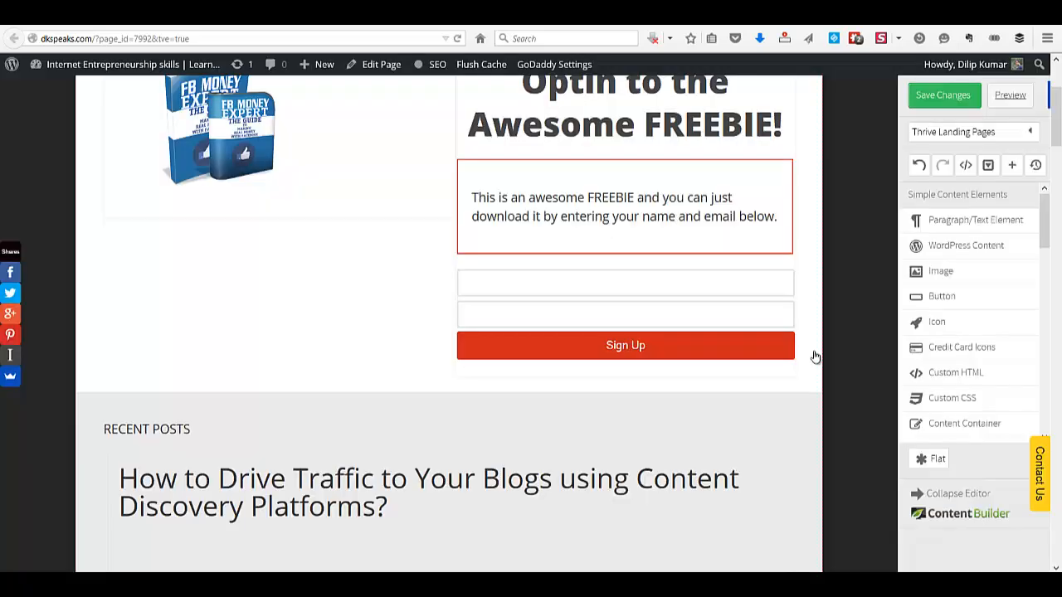
Examine how the full-text posts display in the Recent Posts grid down to the end of the page
scroll(814, 357, down, 4)
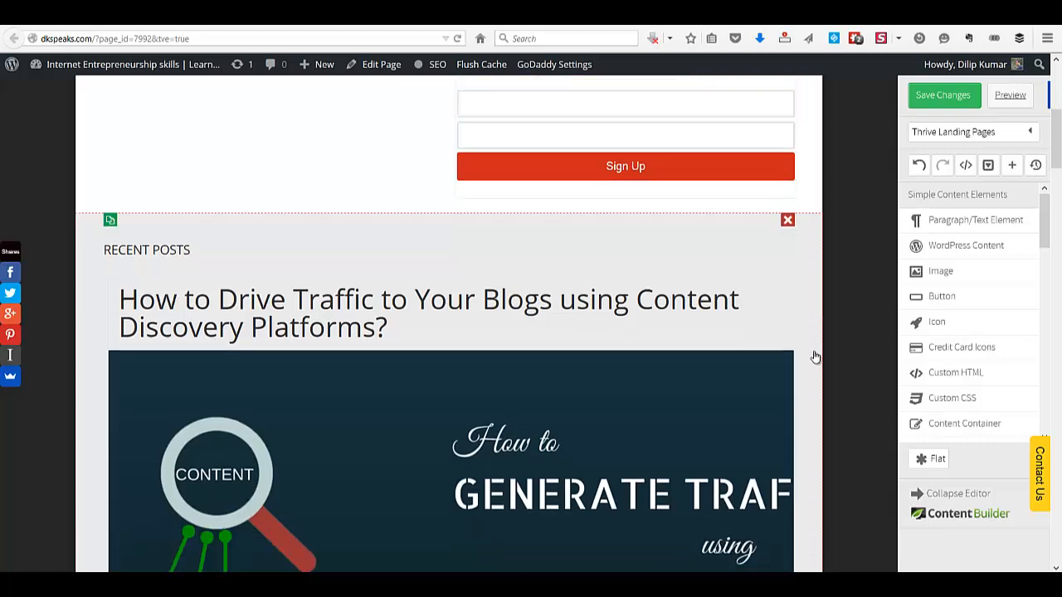
scroll(815, 357, up, 1)
scroll(815, 356, down, 3)
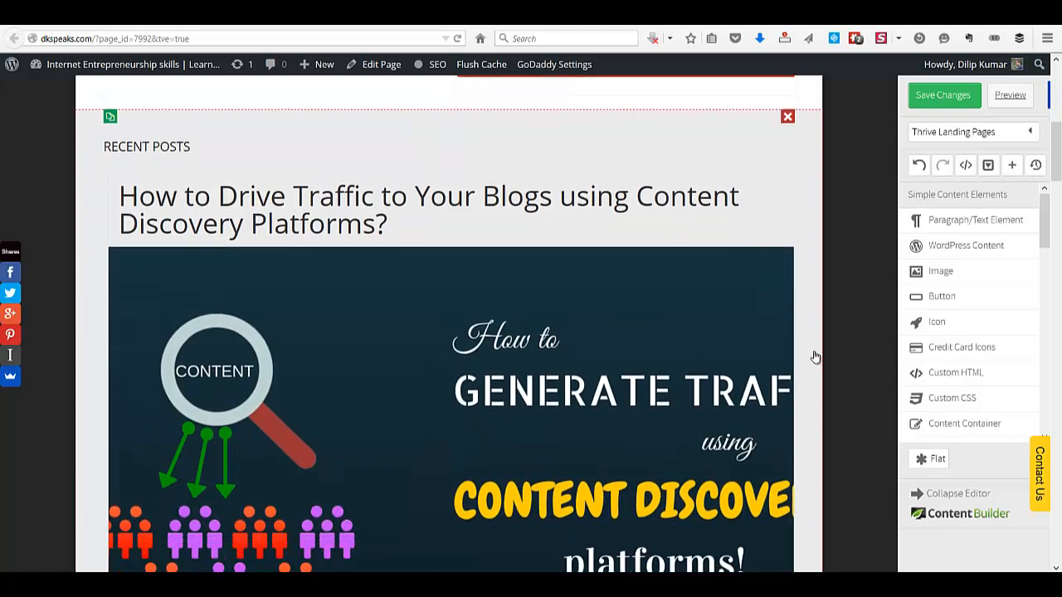
scroll(815, 357, down, 2)
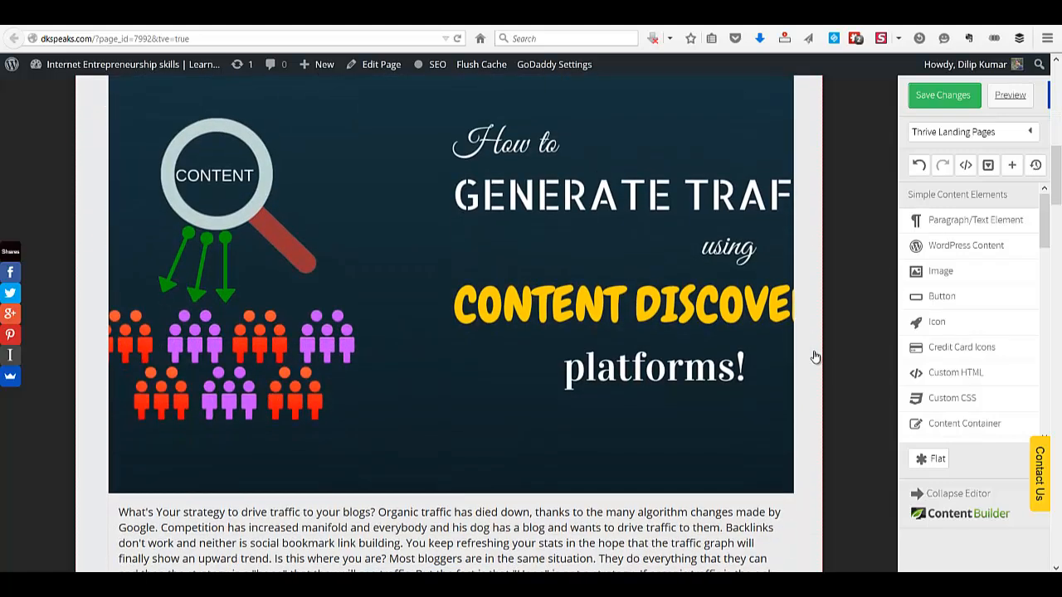
scroll(814, 357, down, 1)
scroll(815, 357, down, 4)
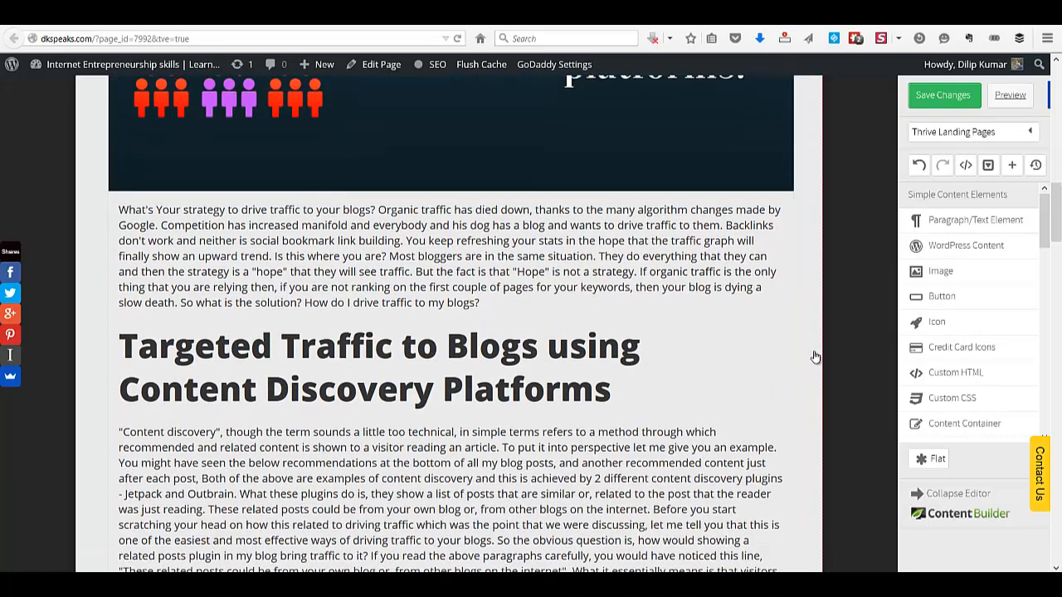
scroll(815, 357, down, 4)
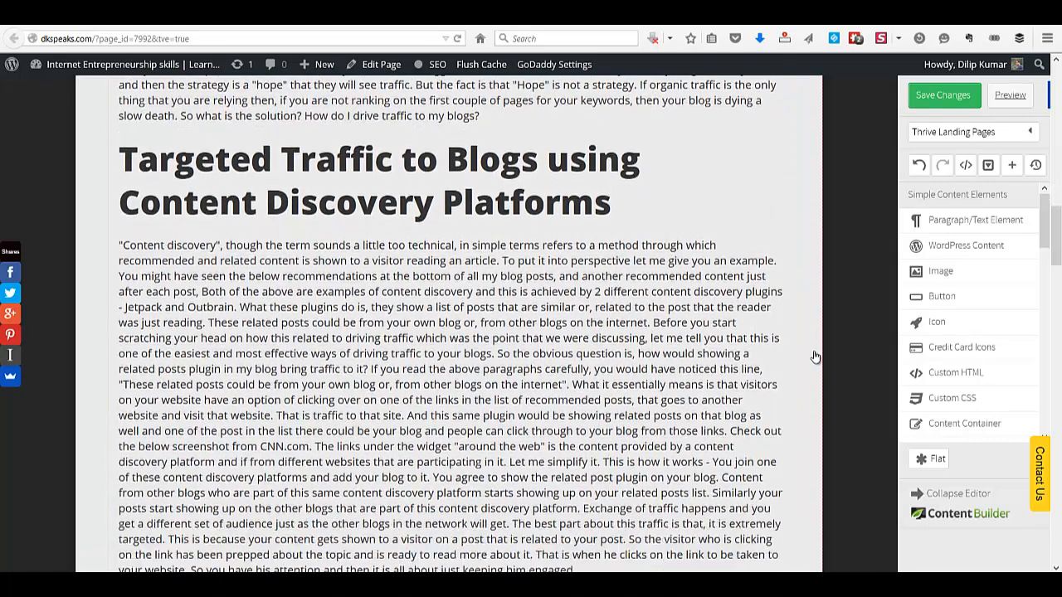
scroll(815, 357, down, 5)
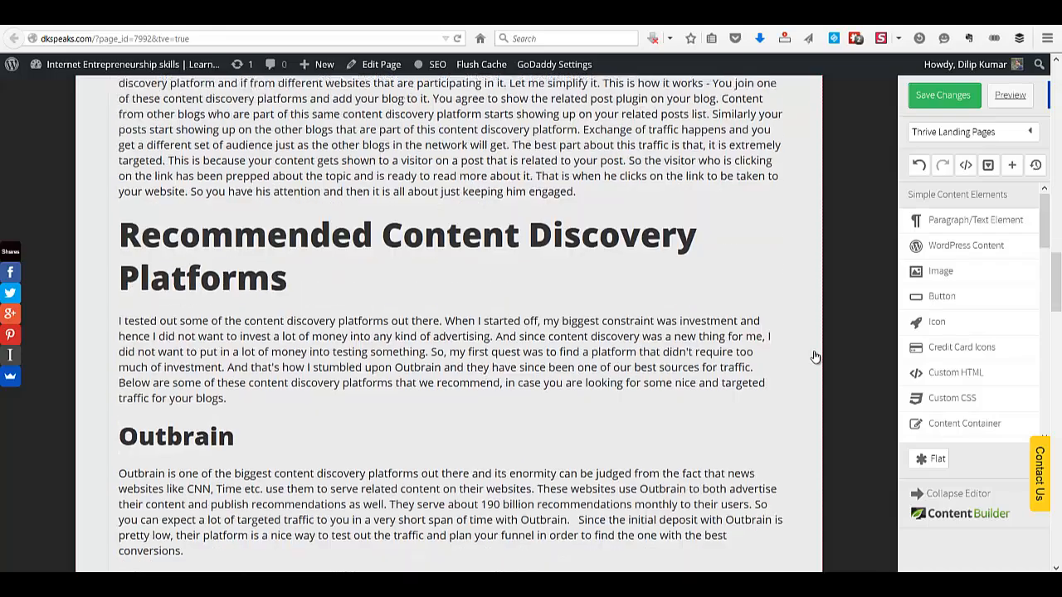
scroll(814, 356, down, 10)
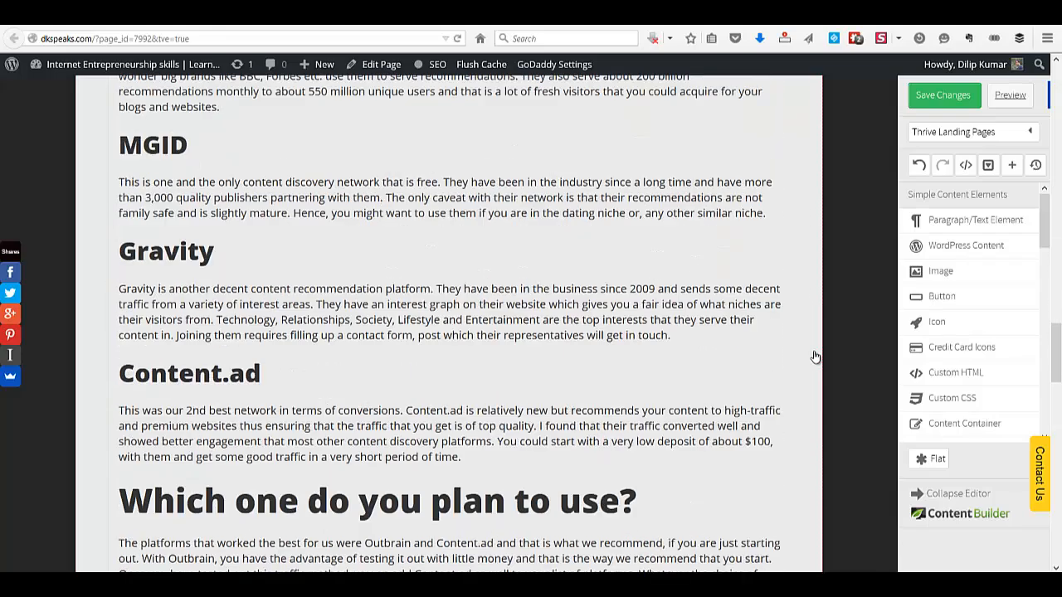
scroll(815, 357, down, 3)
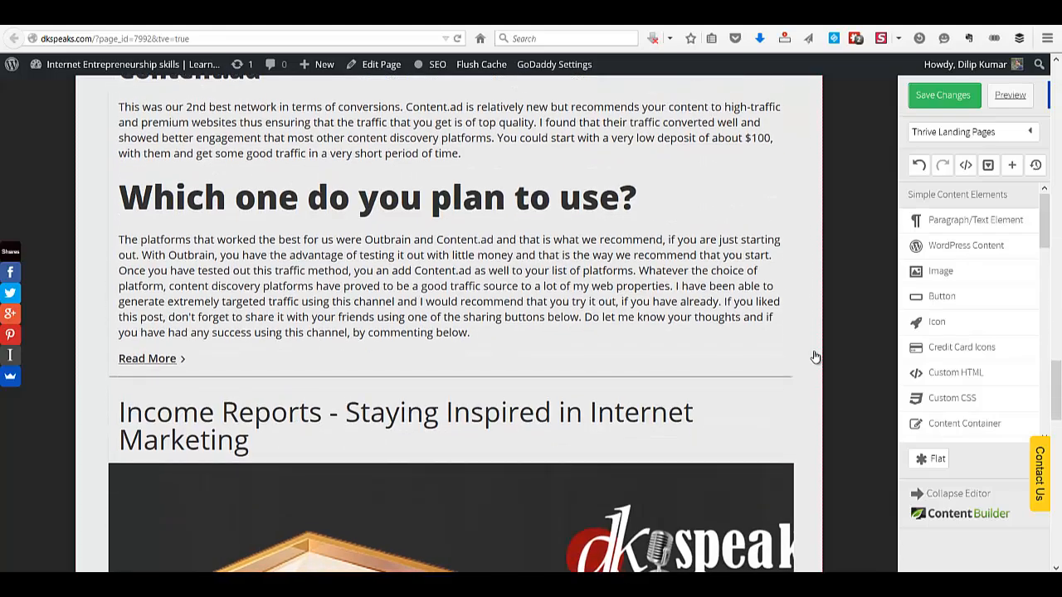
scroll(815, 356, down, 5)
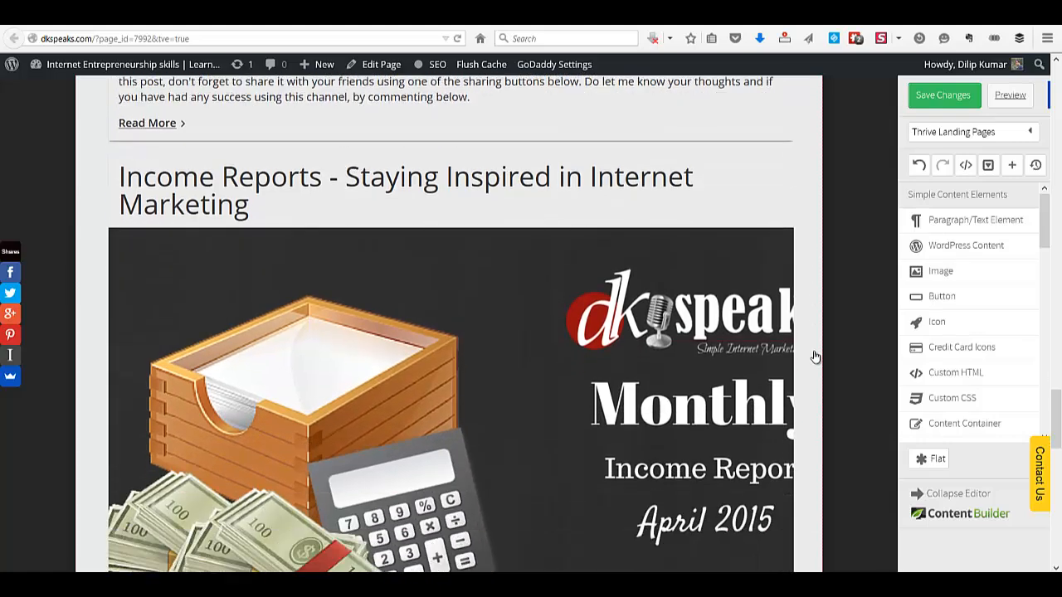
scroll(814, 356, down, 5)
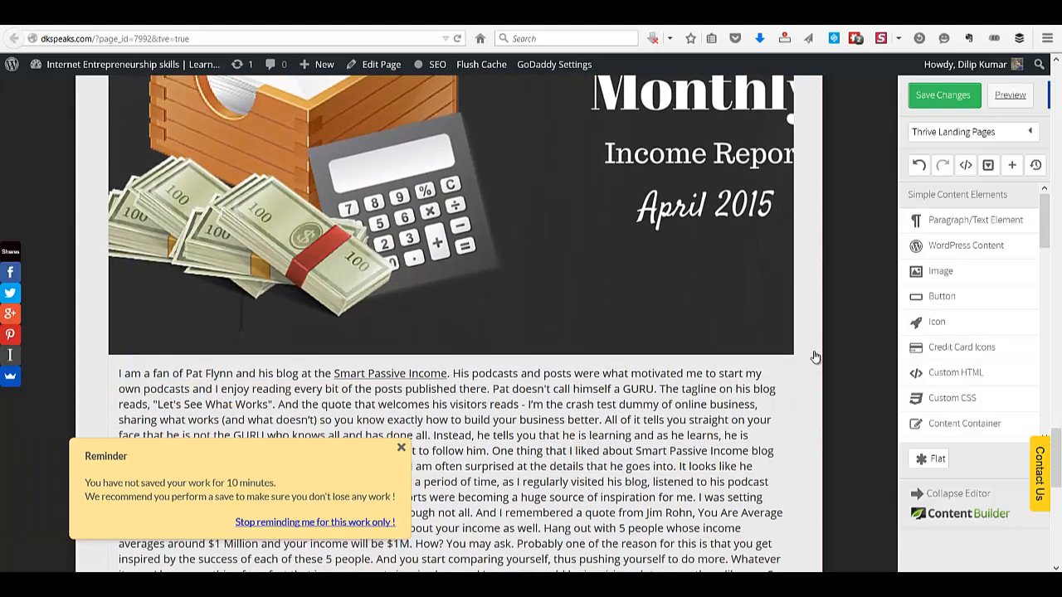
scroll(815, 357, down, 6)
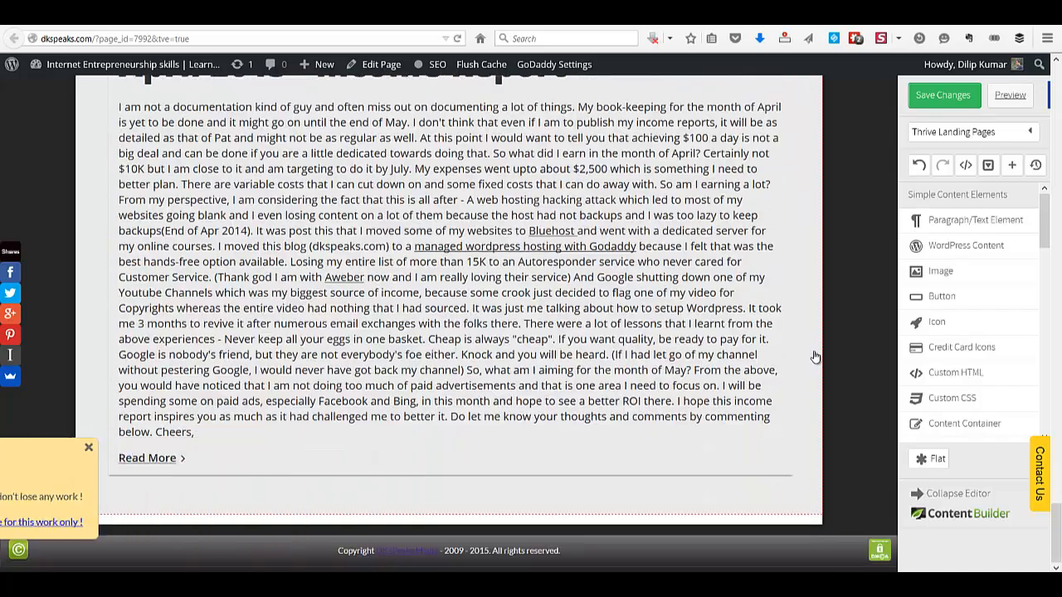
scroll(814, 356, up, 15)
scroll(815, 356, up, 15)
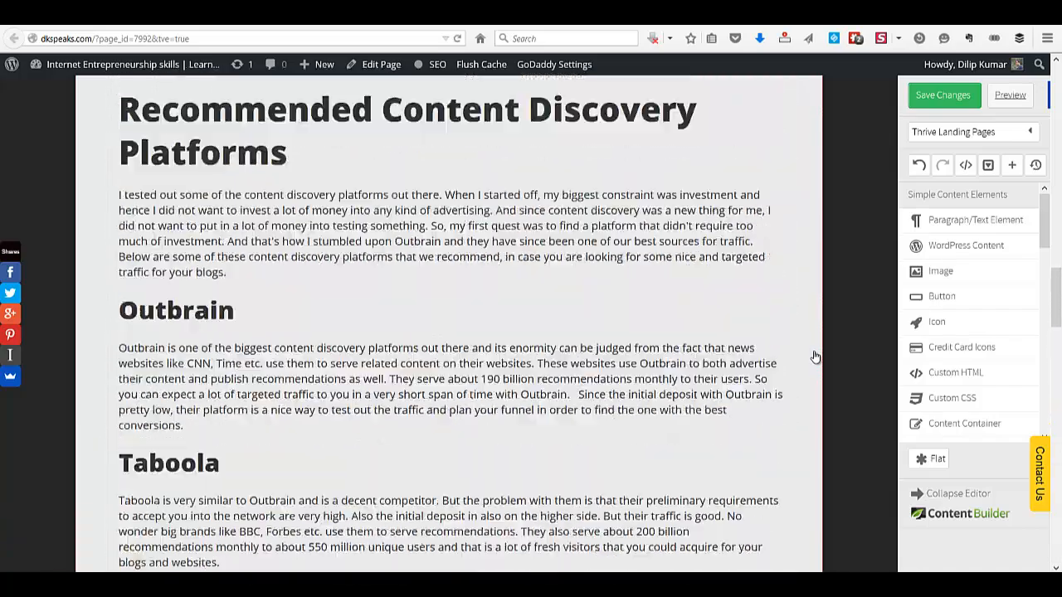
scroll(814, 357, up, 10)
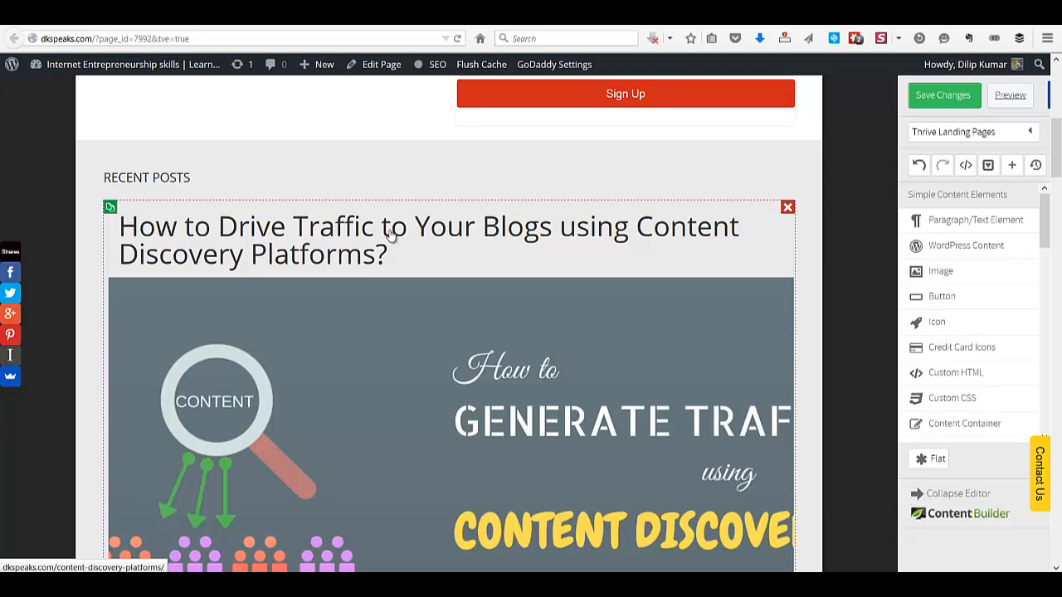
Reopen the post grid's settings and set its text type to Excerpt
click(392, 235)
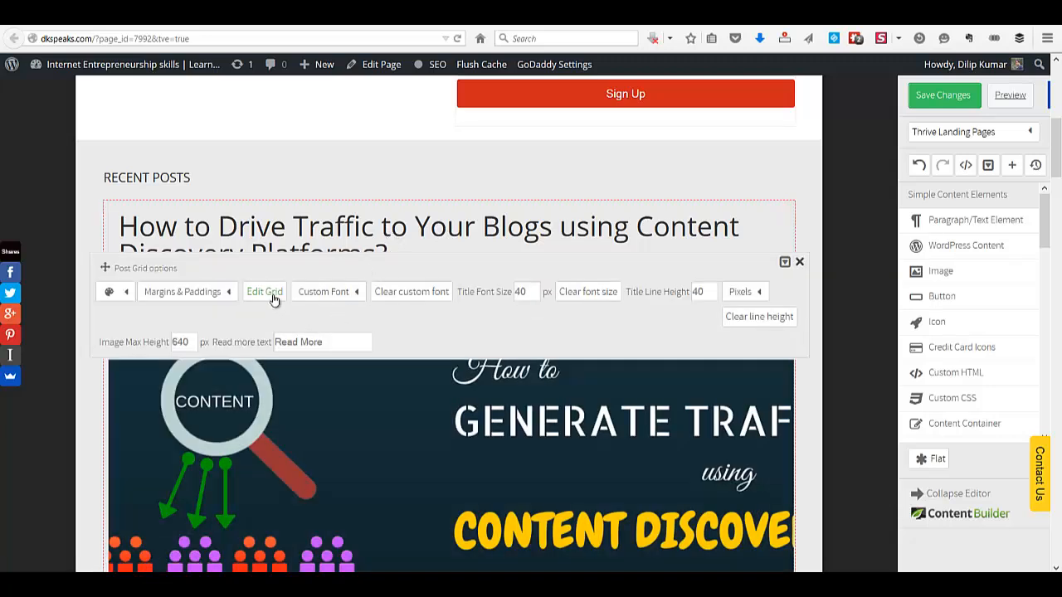
click(264, 293)
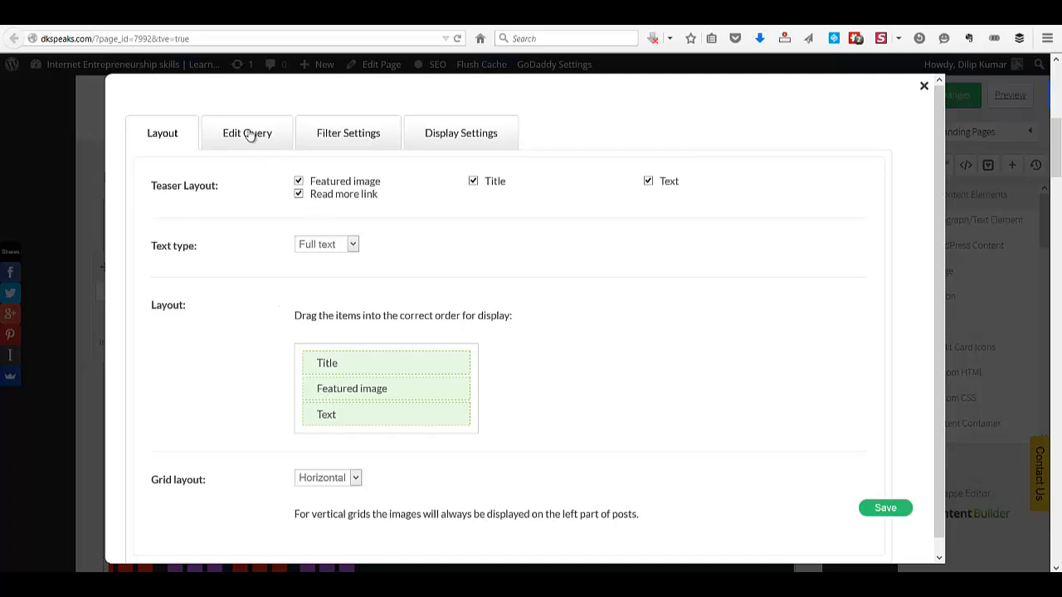
click(345, 247)
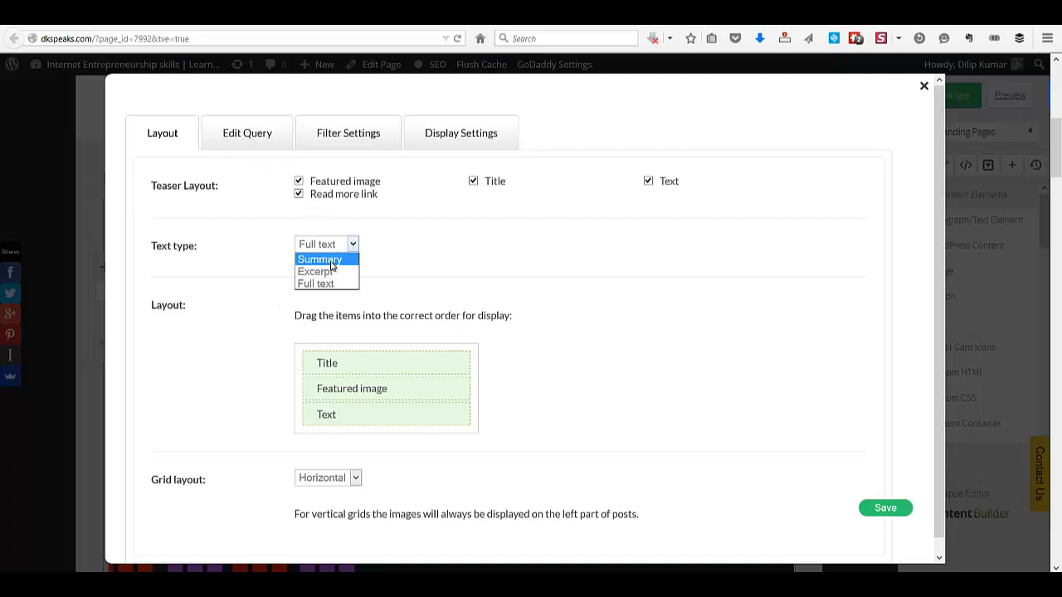
click(326, 272)
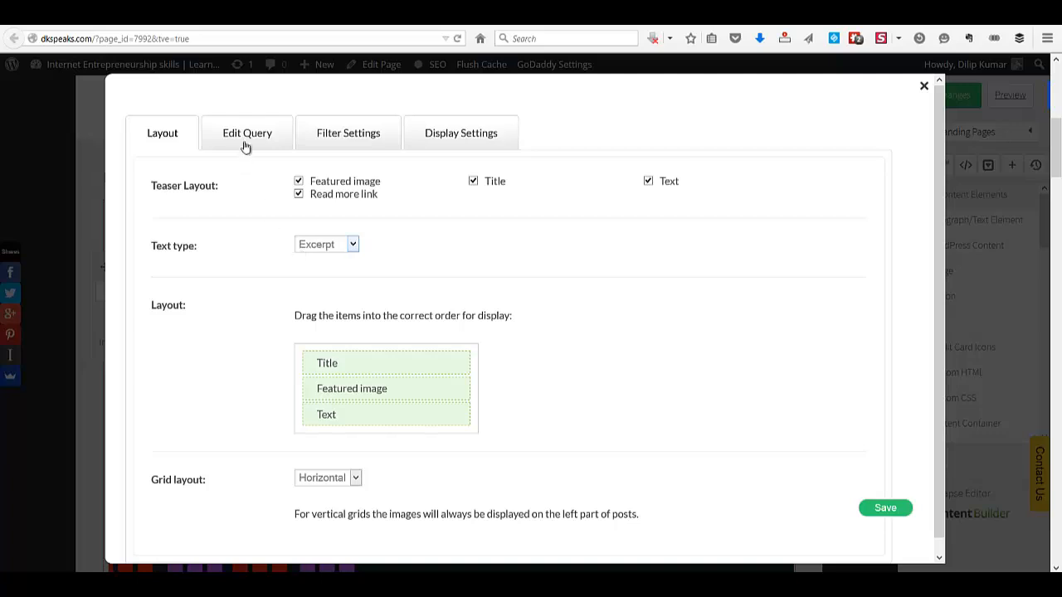
Set the post grid's number of columns to 2, save the settings and check the resulting layout
click(466, 125)
click(317, 184)
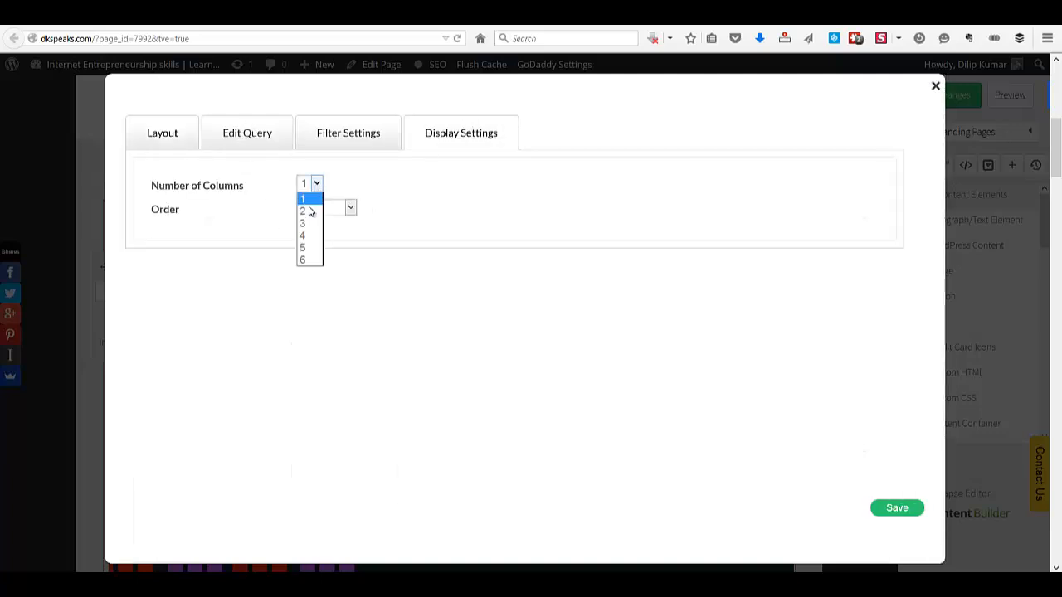
click(304, 214)
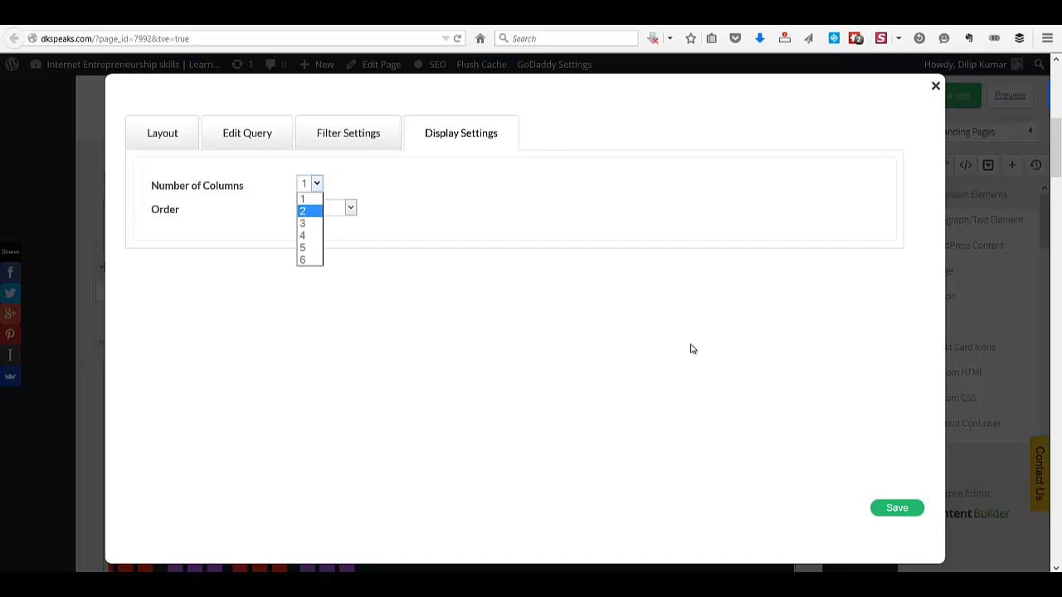
click(896, 507)
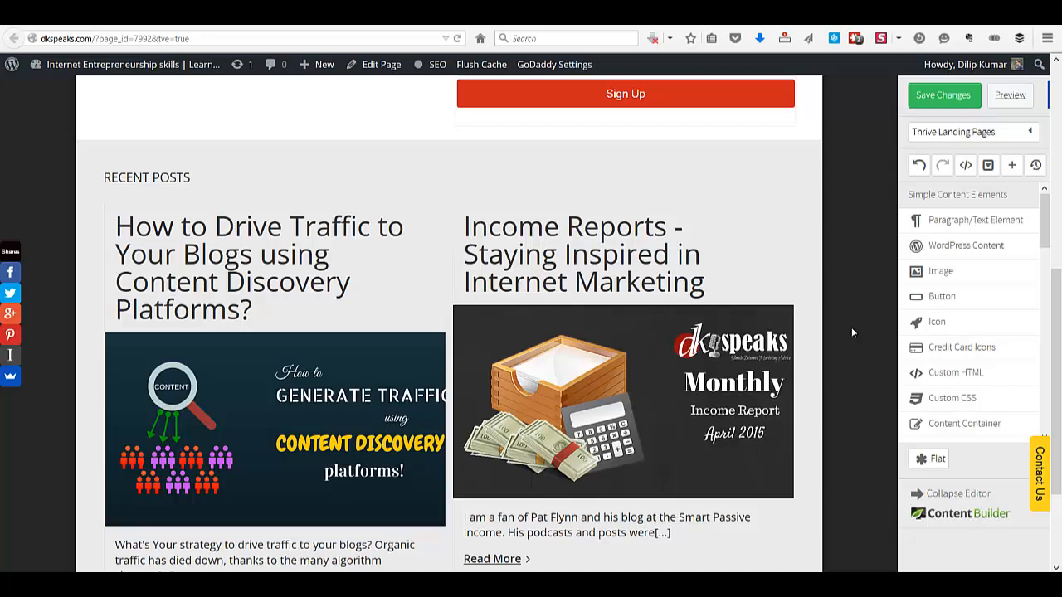
scroll(852, 331, down, 2)
scroll(852, 332, down, 1)
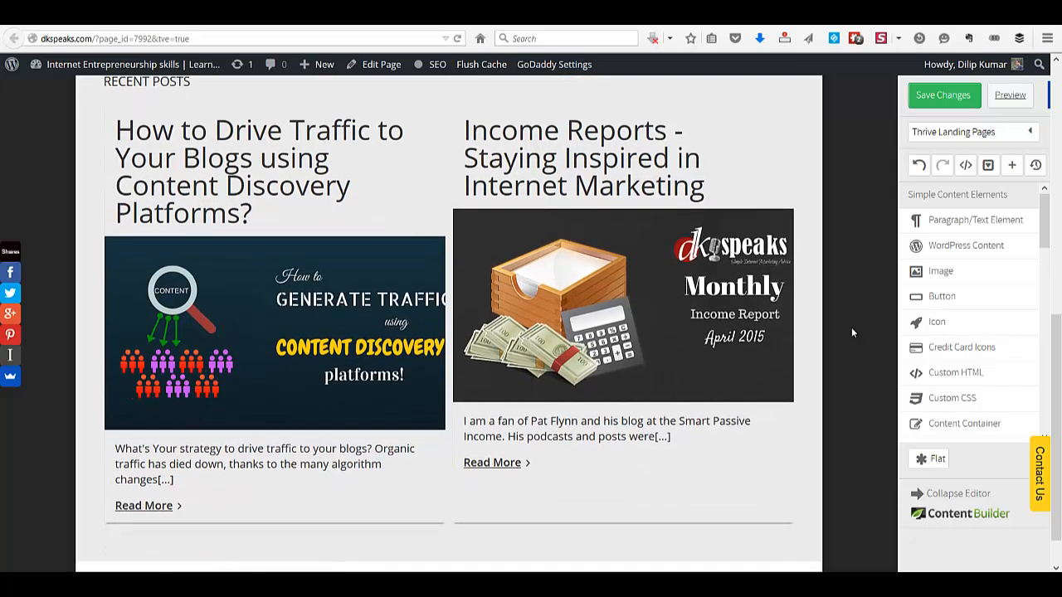
scroll(851, 327, up, 1)
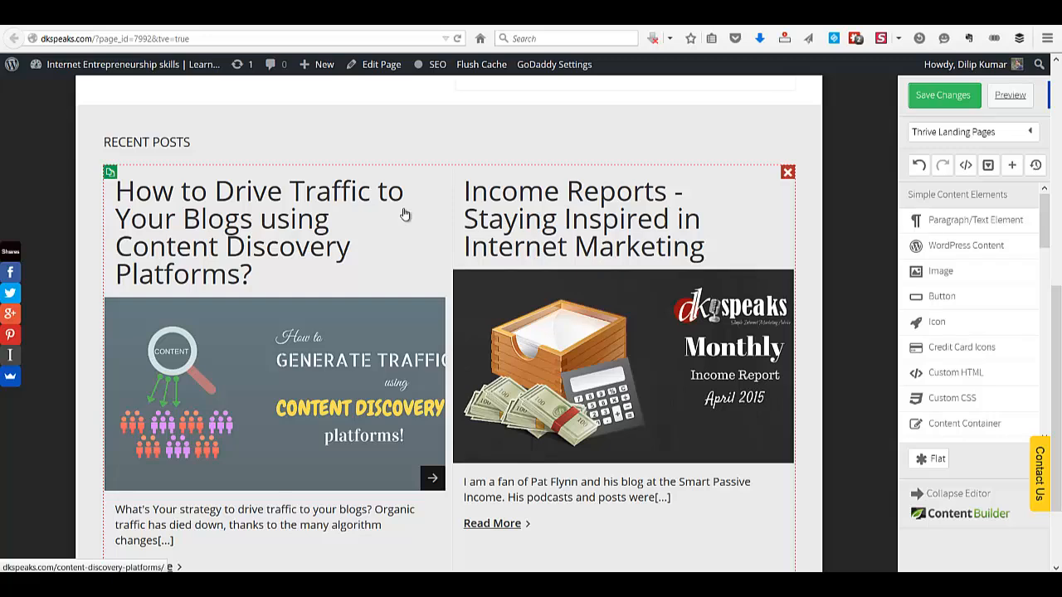
Try dark red, orange and white backgrounds on the Recent Posts page section, and set its background colour to rgba(224,224,224,1)
click(291, 214)
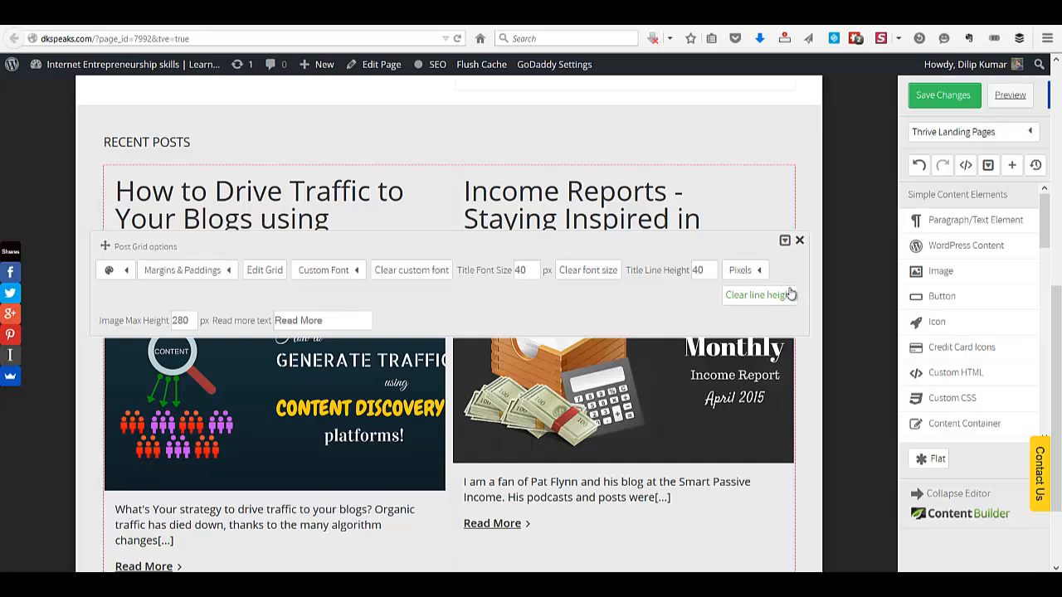
click(801, 242)
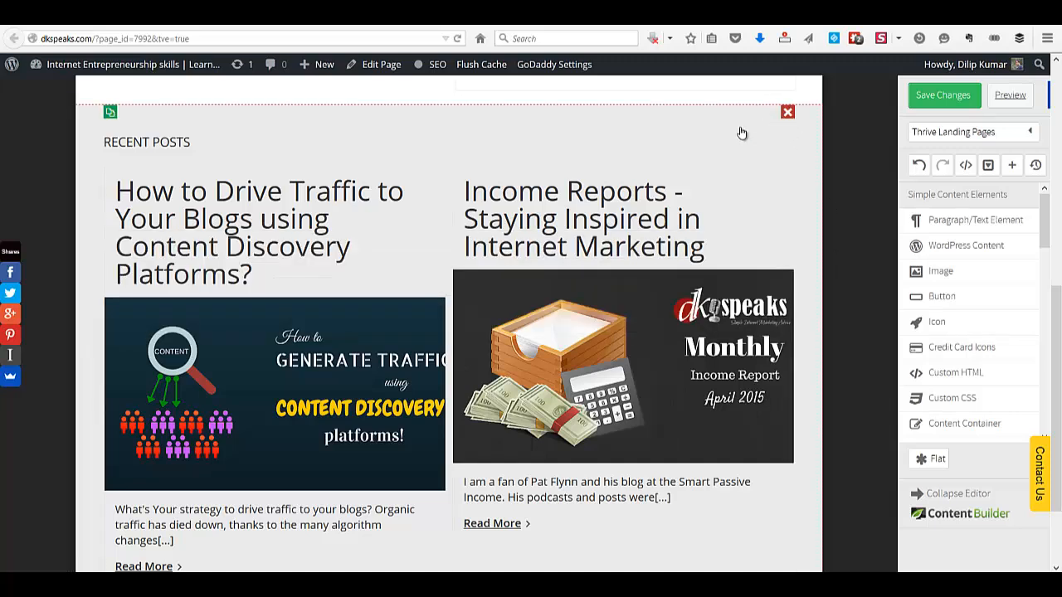
click(741, 131)
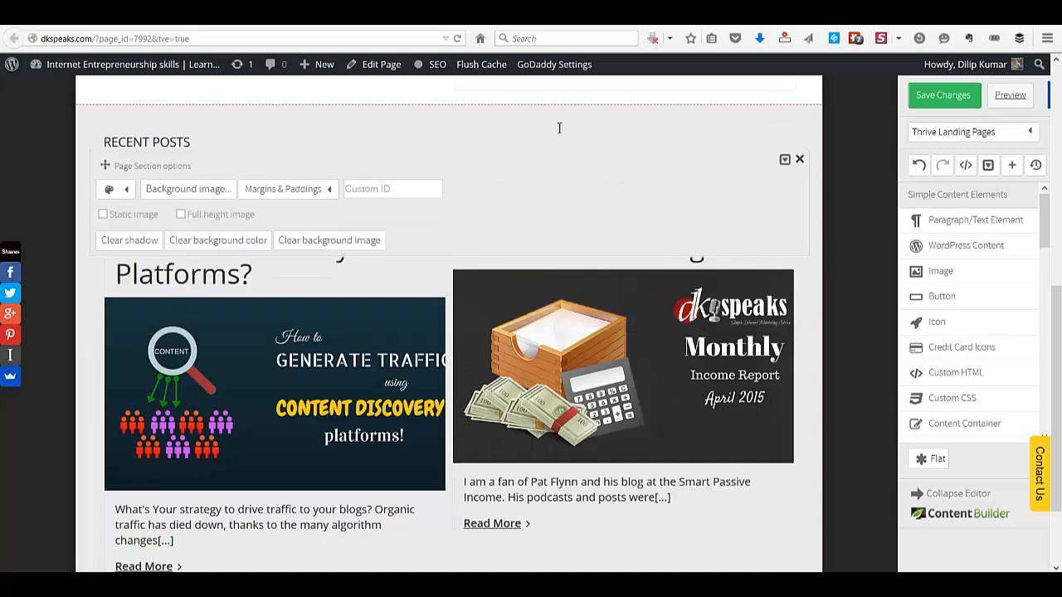
click(127, 190)
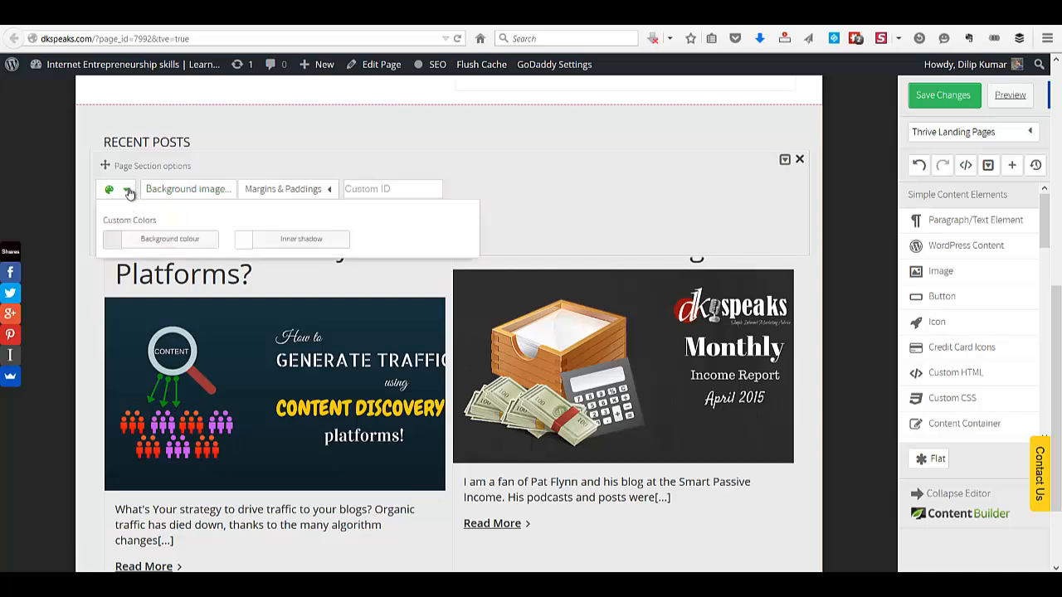
click(113, 245)
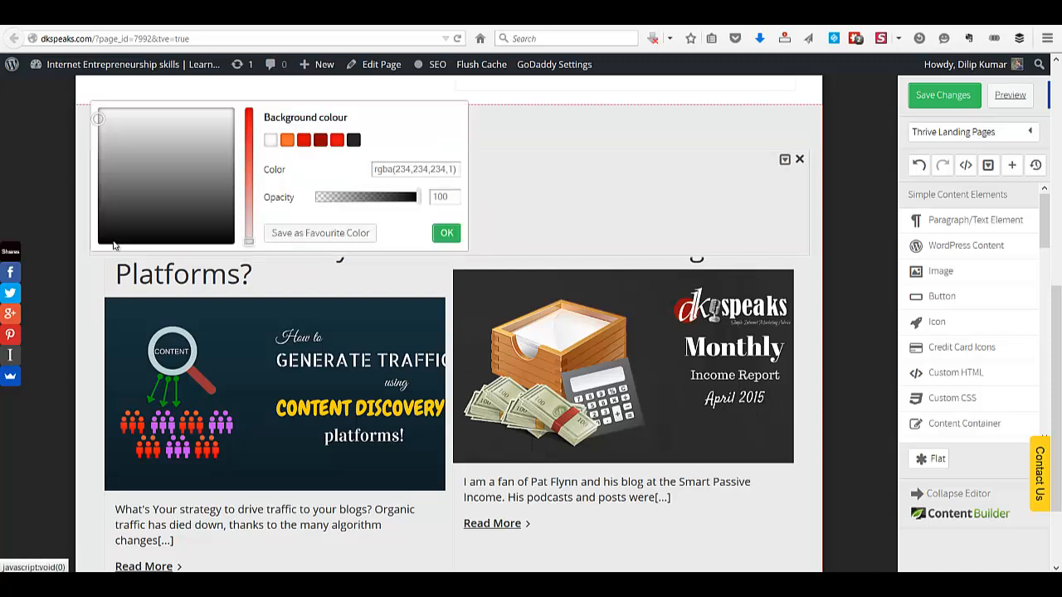
click(320, 139)
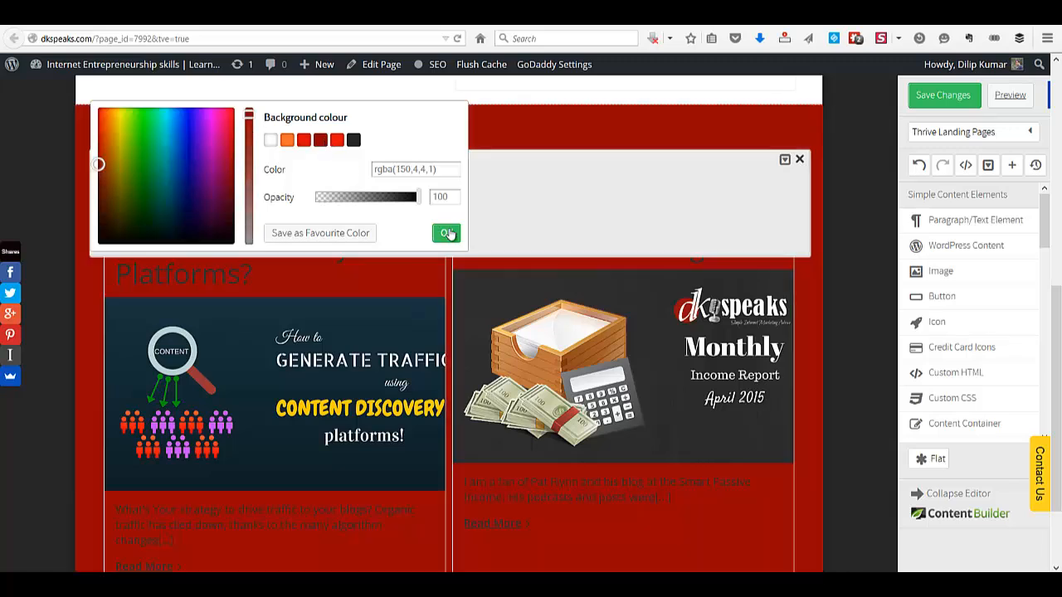
click(286, 140)
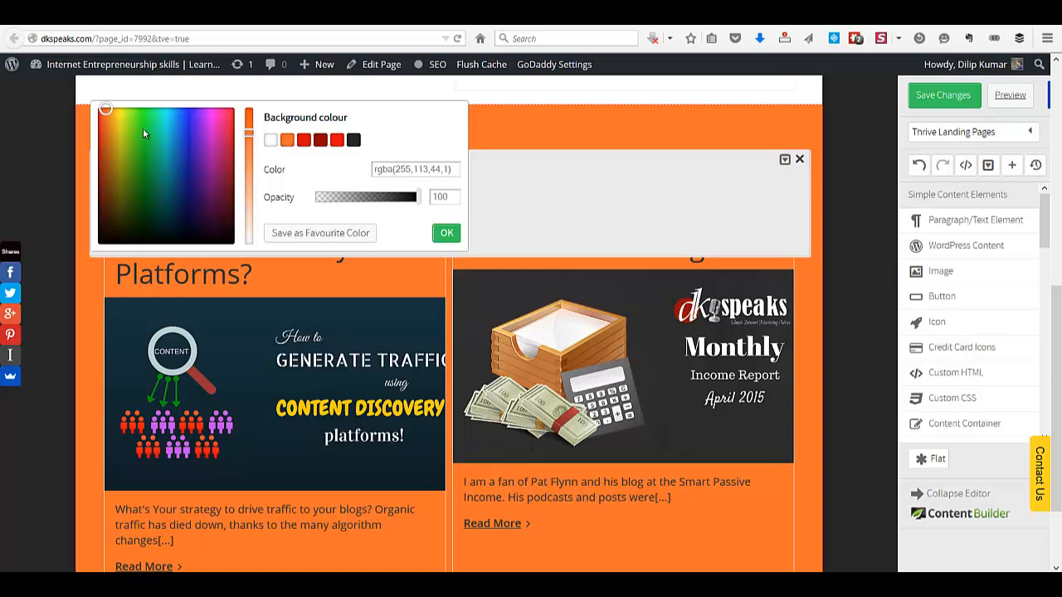
click(270, 140)
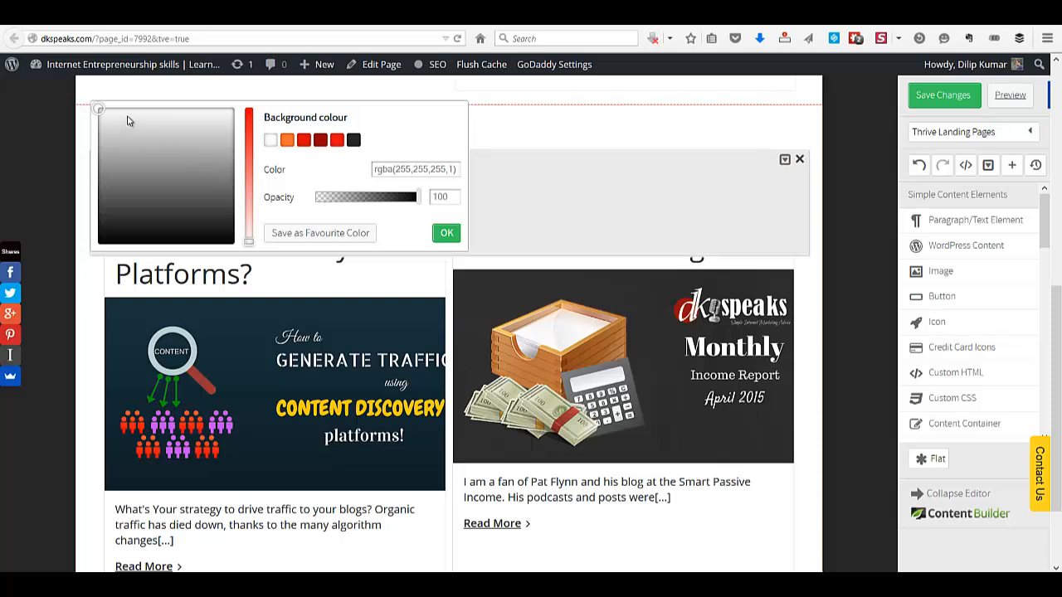
click(153, 124)
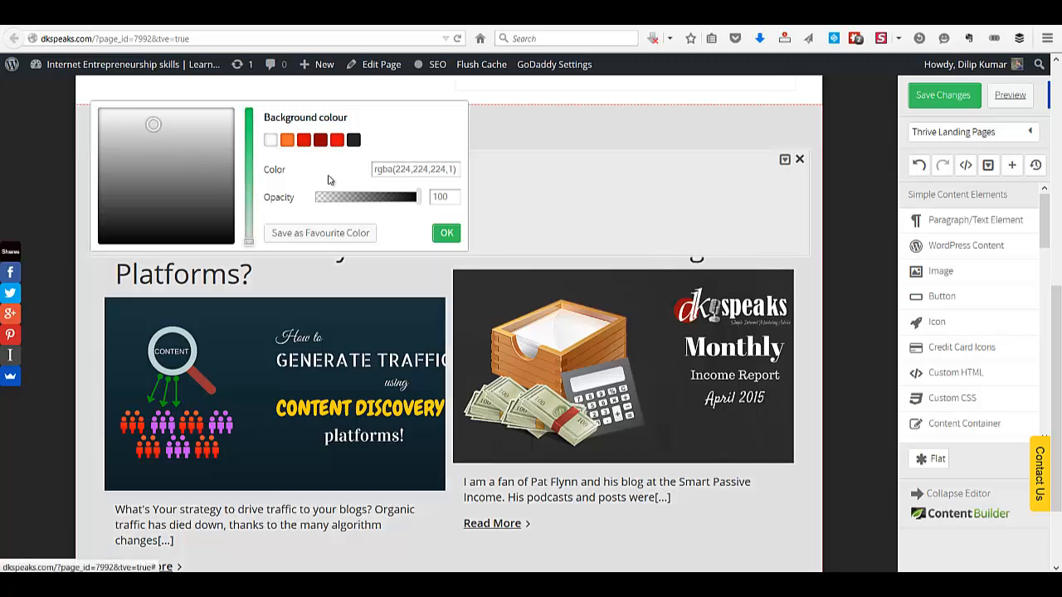
click(446, 234)
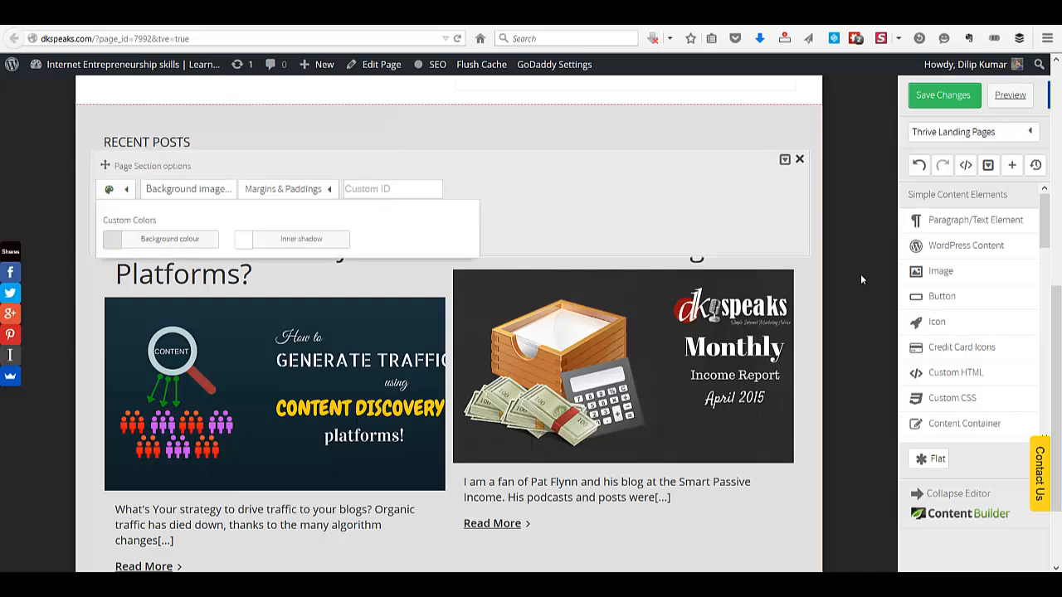
Add a new Page Section element below the Recent Posts section at the end of the page
scroll(861, 279, down, 2)
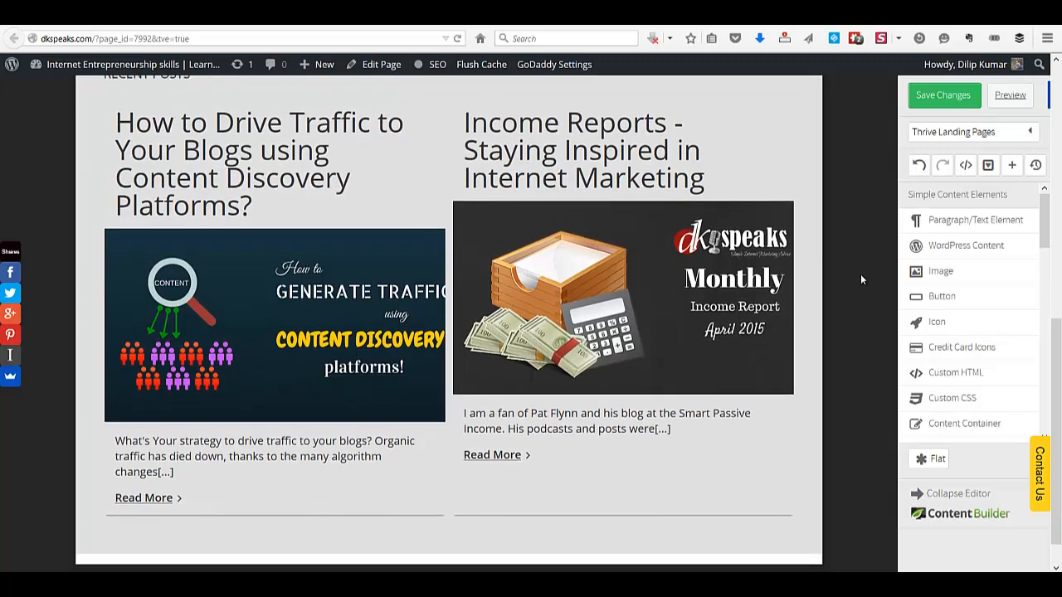
scroll(861, 279, down, 1)
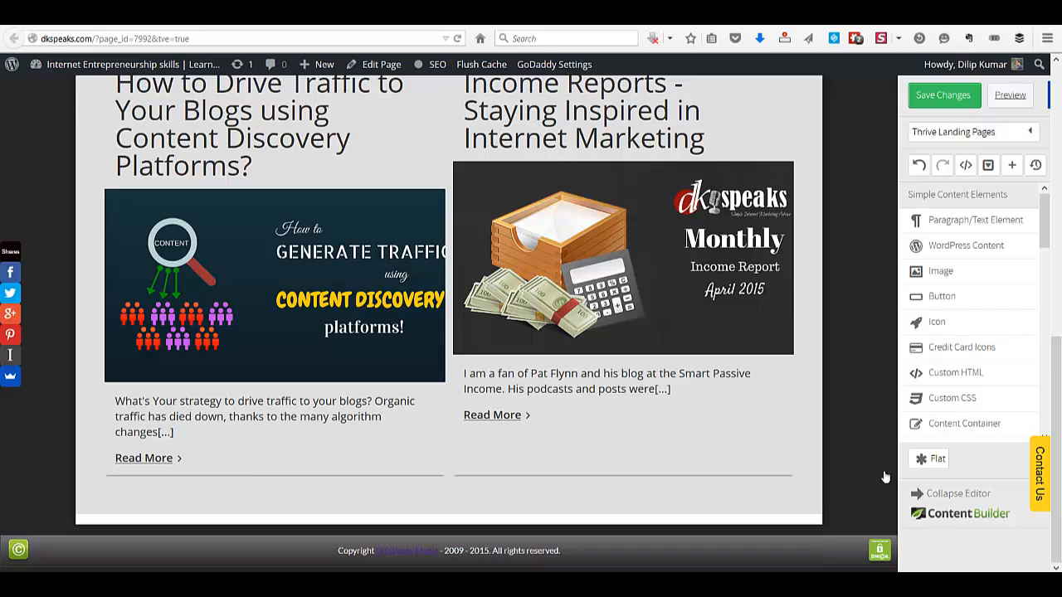
drag(1046, 234, 1045, 425)
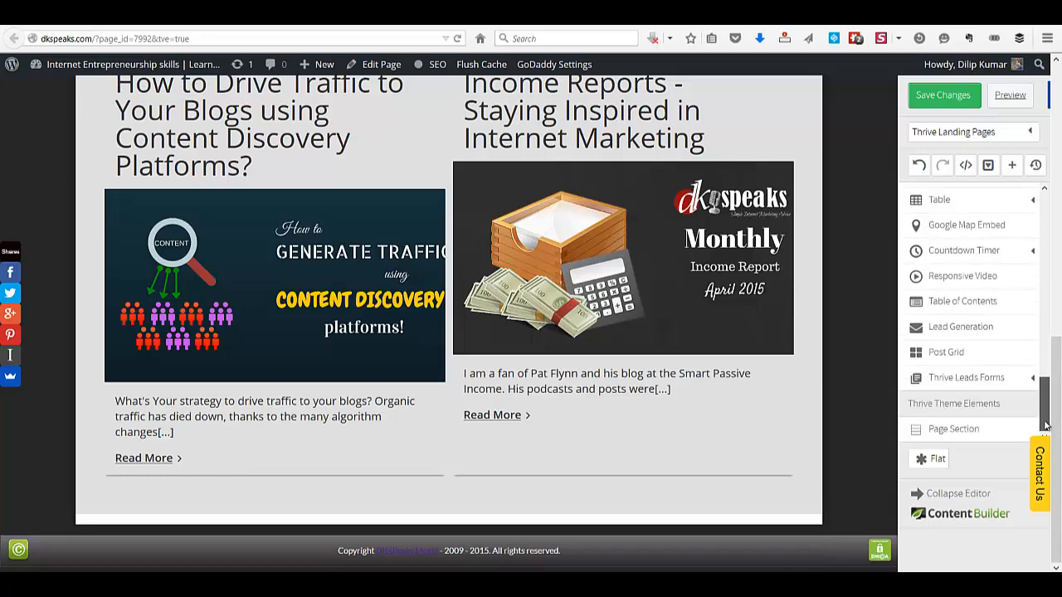
drag(946, 429, 747, 524)
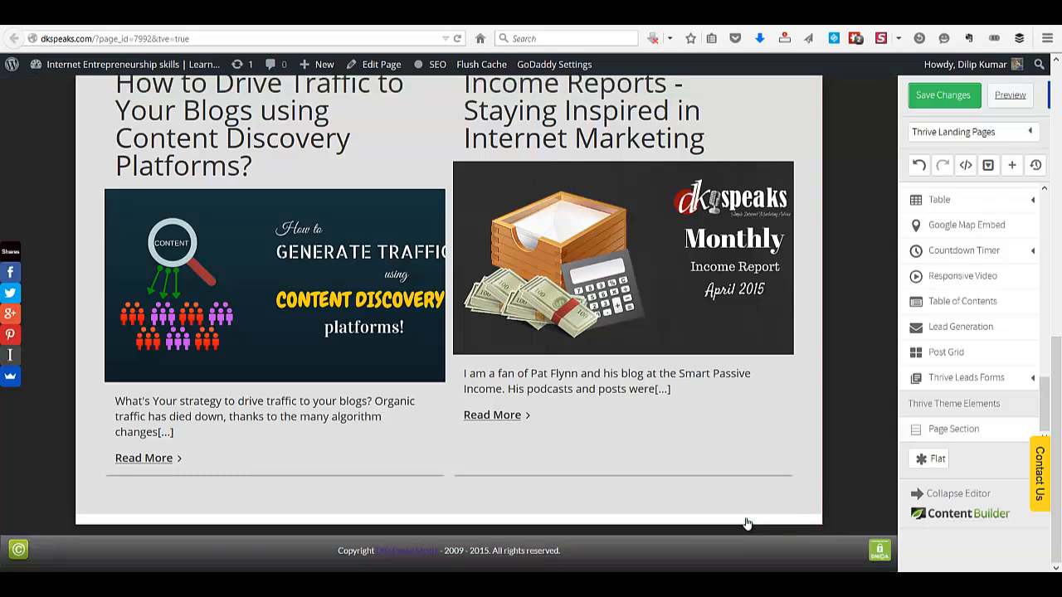
scroll(748, 524, down, 1)
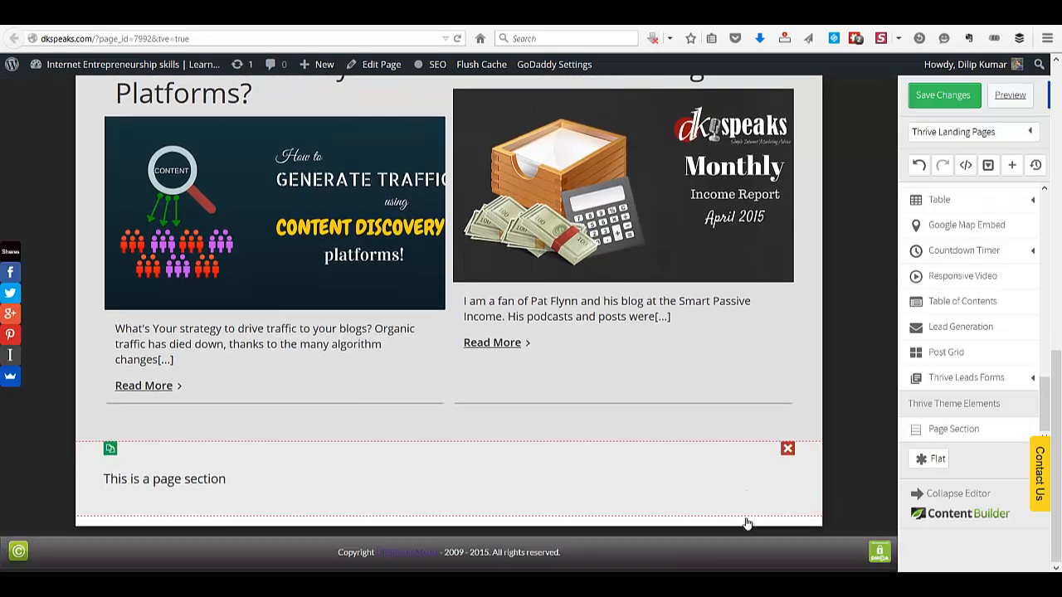
Clear the background color of the new page section and close its options
click(450, 471)
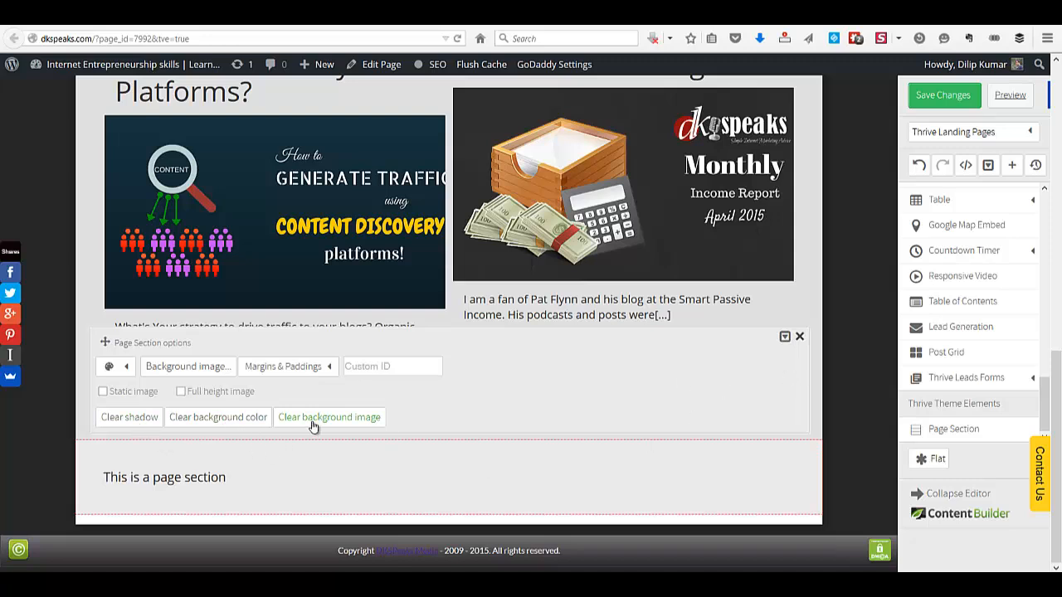
click(247, 423)
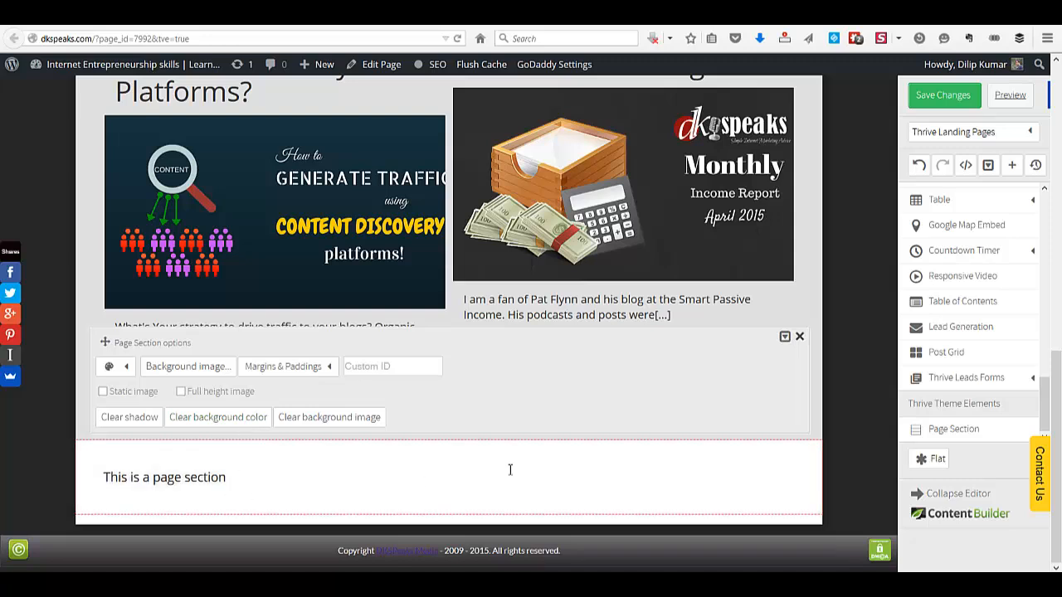
click(823, 150)
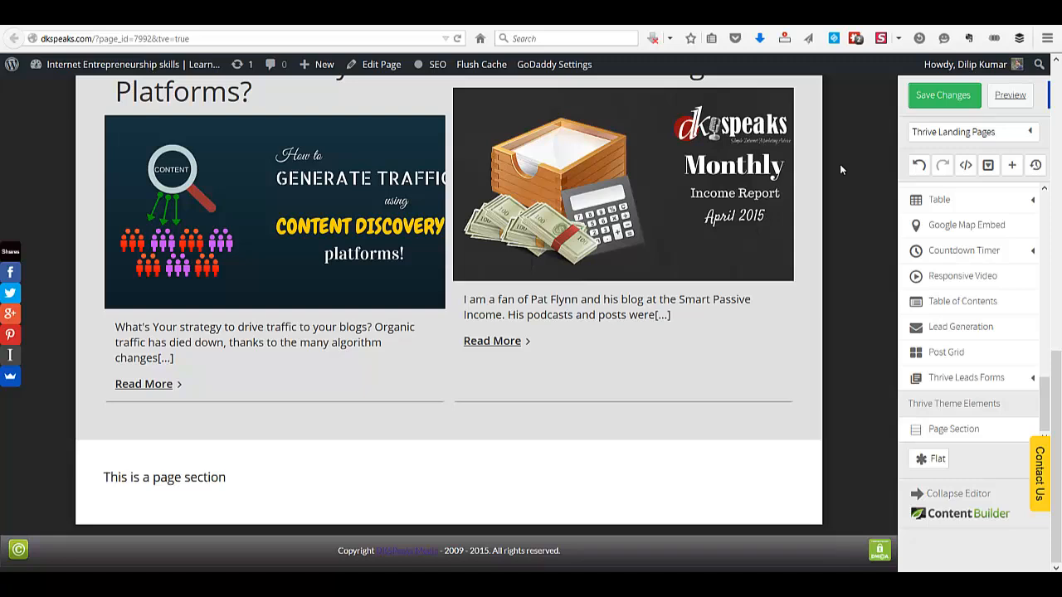
Review the page layout, and examine the live dkspeaks.com home page's opt-in area and the eCourse sign-up form behind GET STARTED!
scroll(839, 169, up, 2)
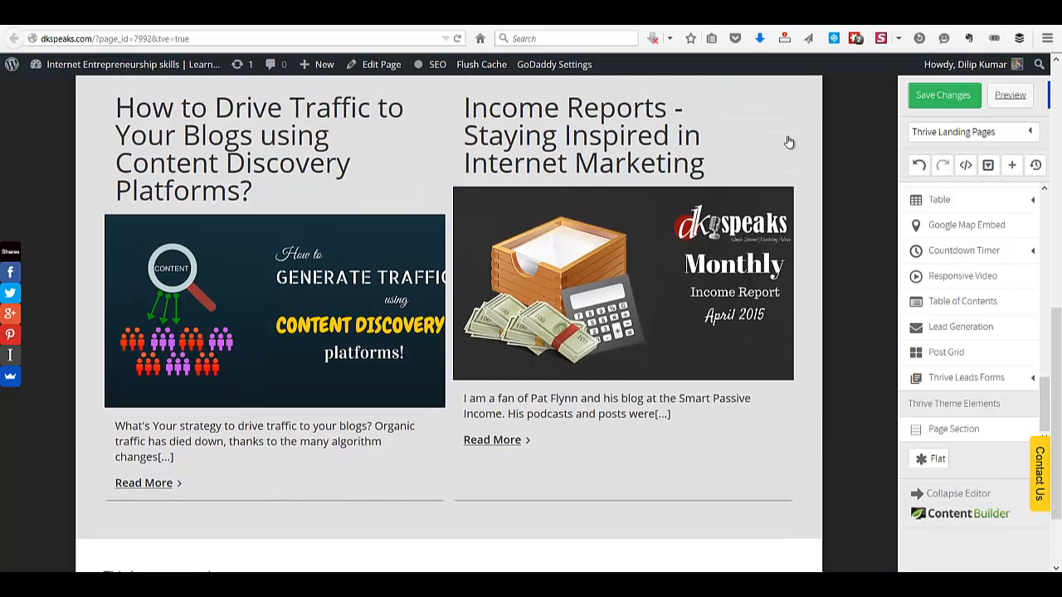
scroll(853, 186, down, 2)
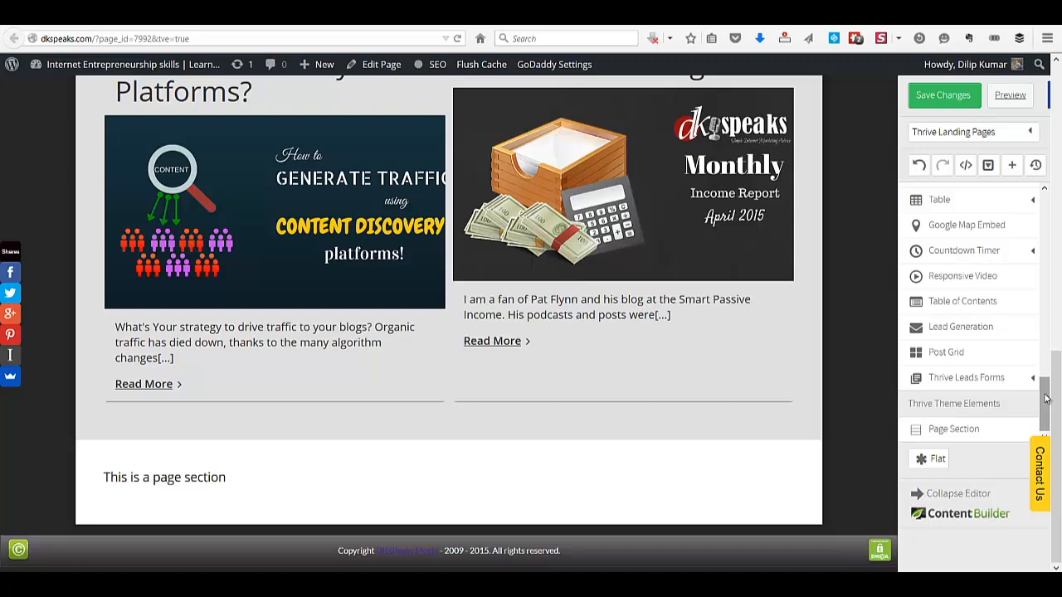
scroll(1045, 399, up, 2)
scroll(1045, 398, down, 2)
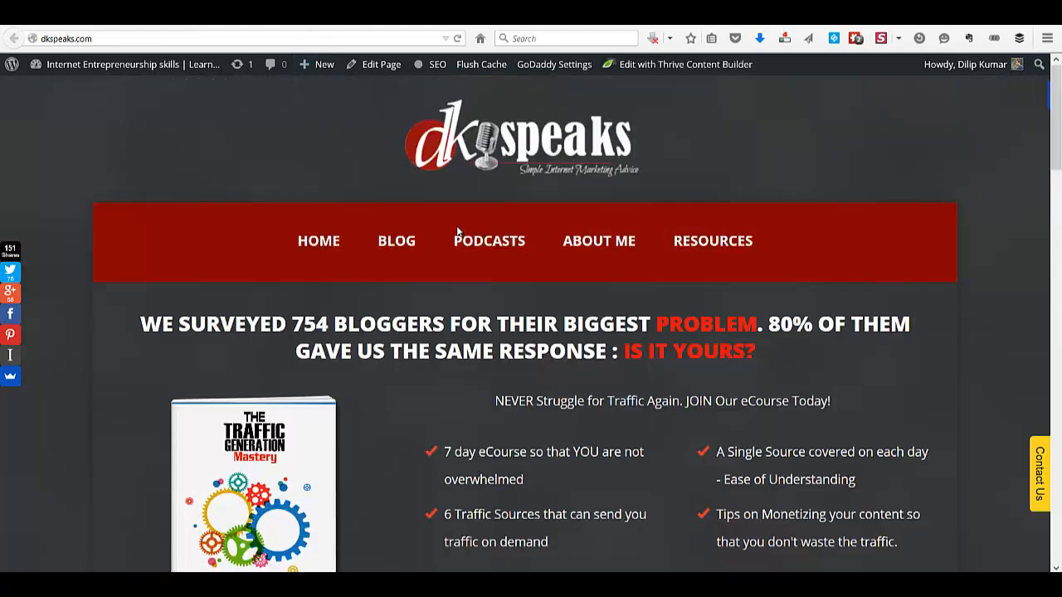
scroll(662, 378, down, 1)
scroll(662, 378, down, 1)
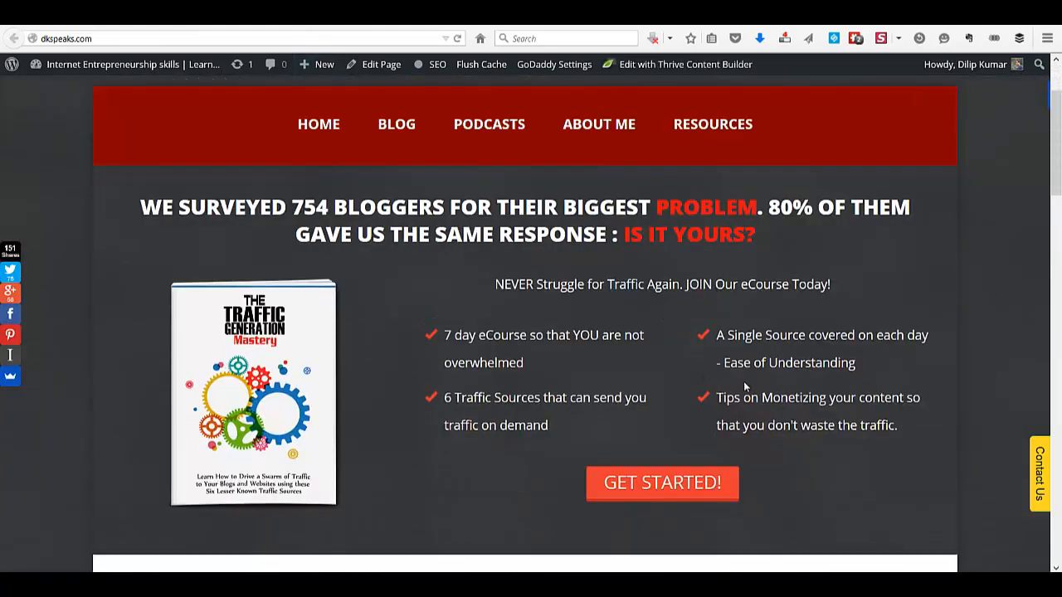
click(651, 488)
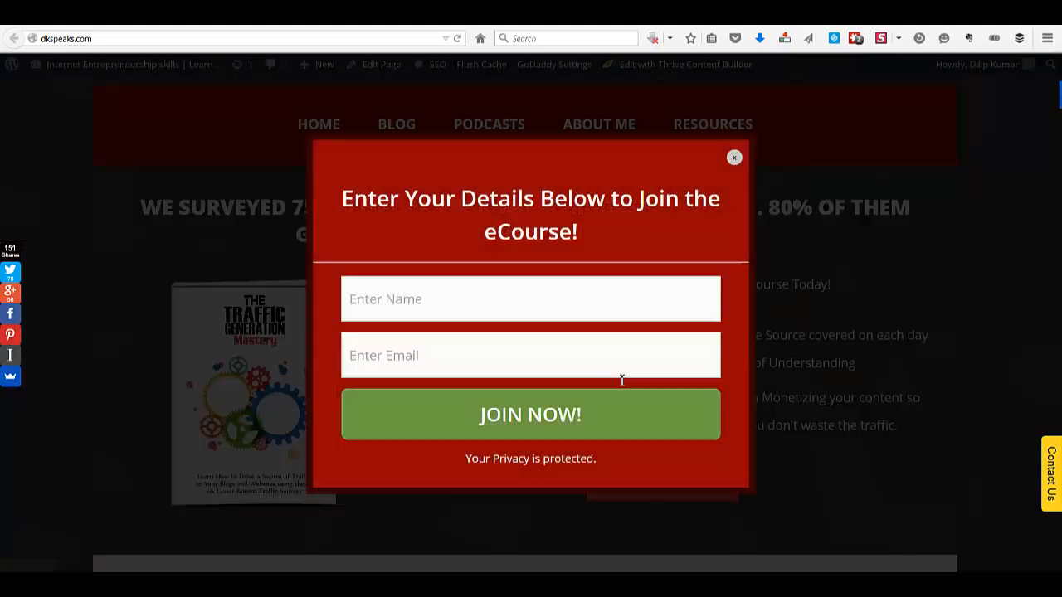
click(734, 159)
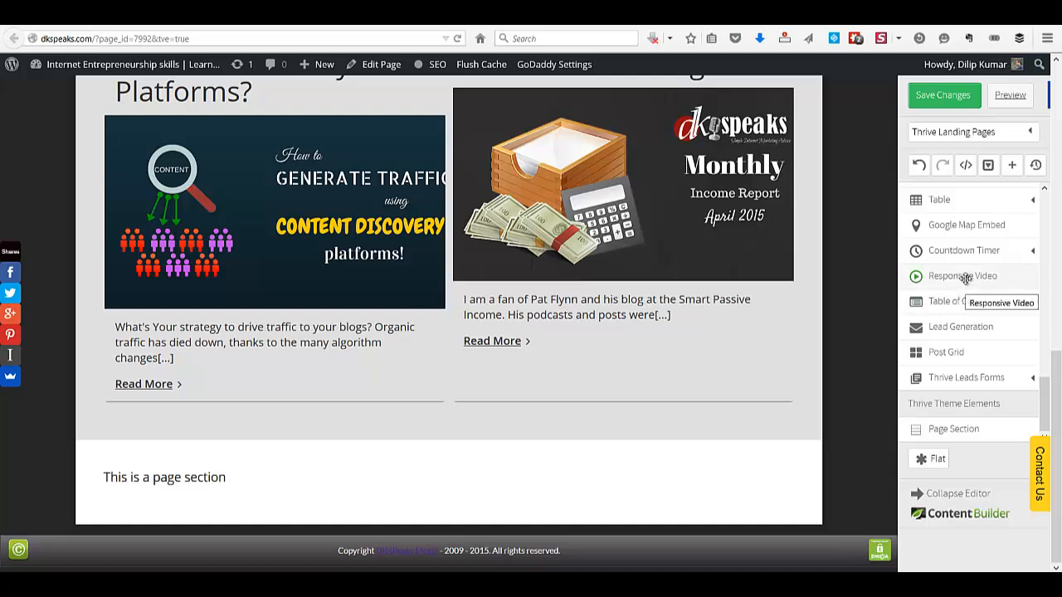
Look through the Countdown Timer variants, and insert a 2 Column Feature Grid with Icons above the text in the new page section
click(1033, 251)
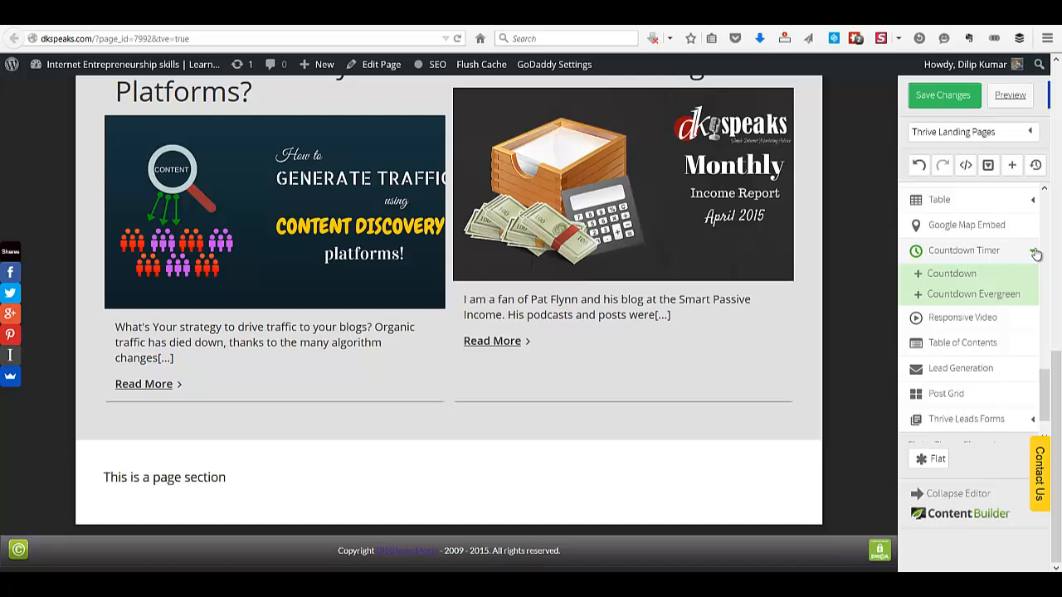
click(1034, 252)
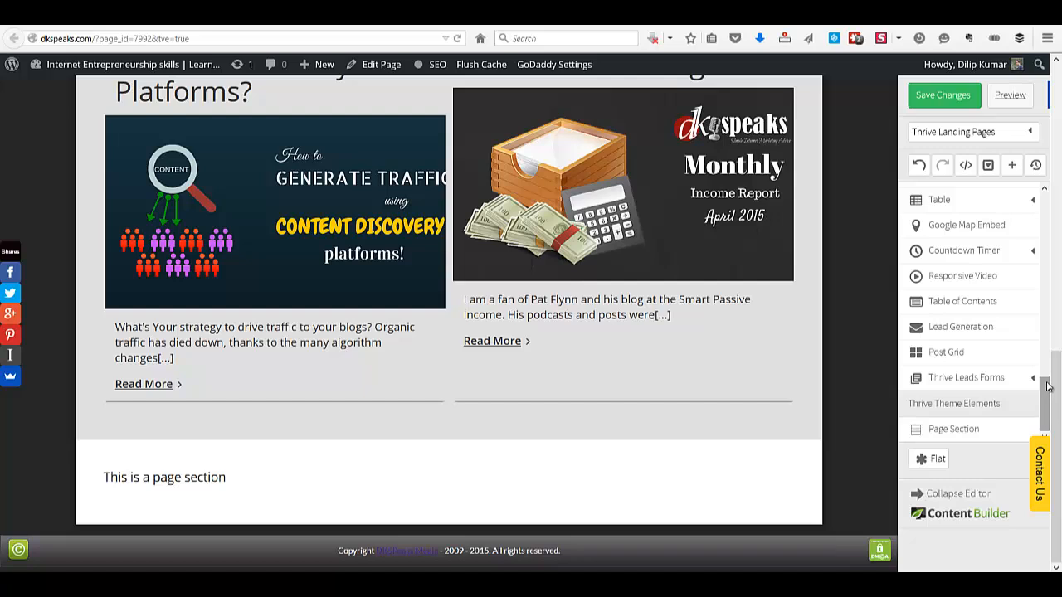
drag(1048, 388, 1049, 334)
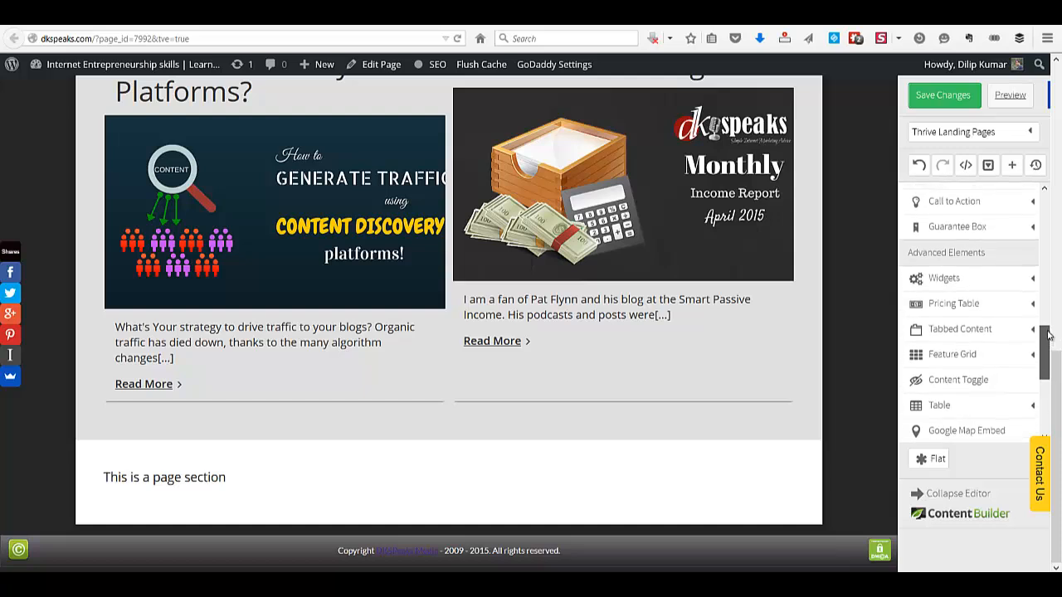
click(1033, 357)
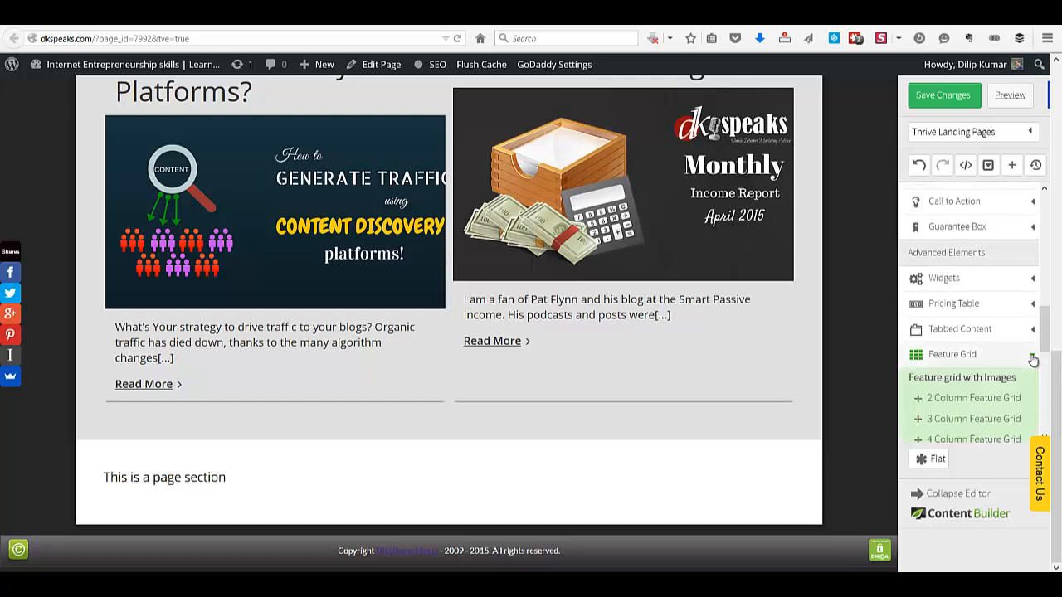
drag(1045, 340, 1045, 363)
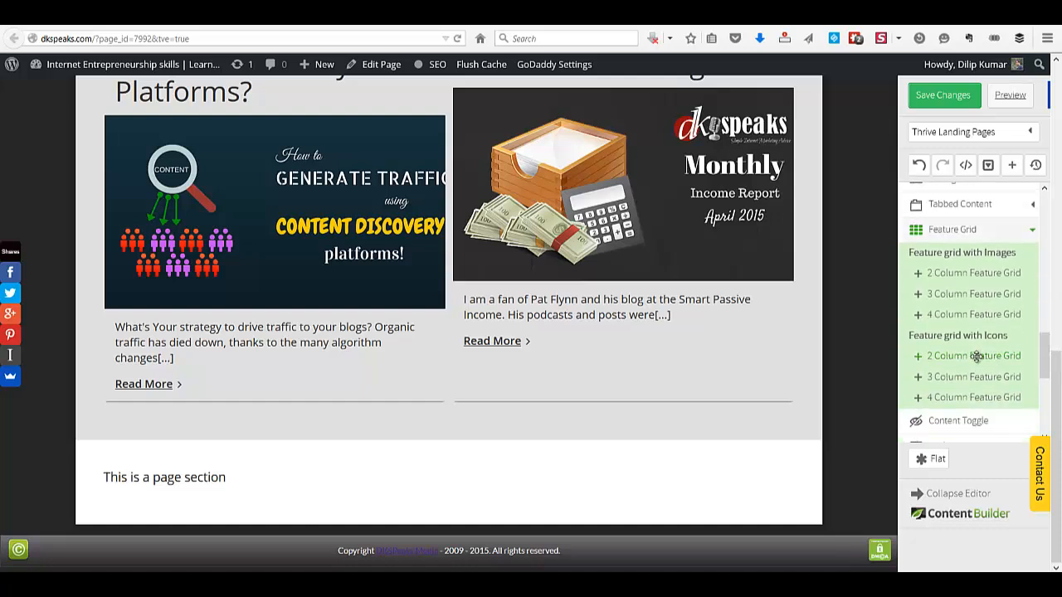
drag(971, 355, 645, 469)
scroll(646, 470, down, 3)
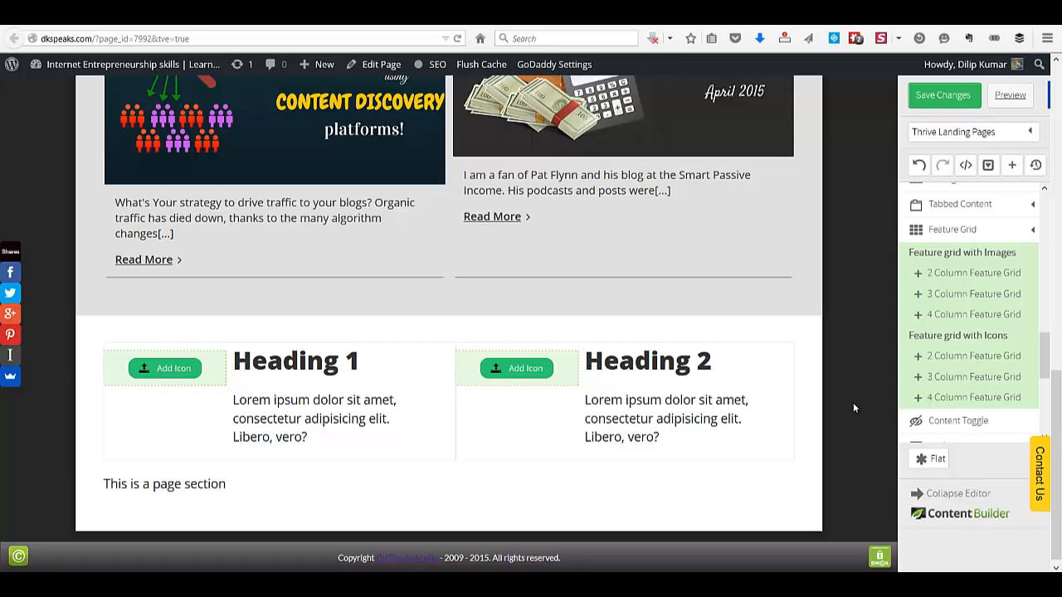
click(1033, 232)
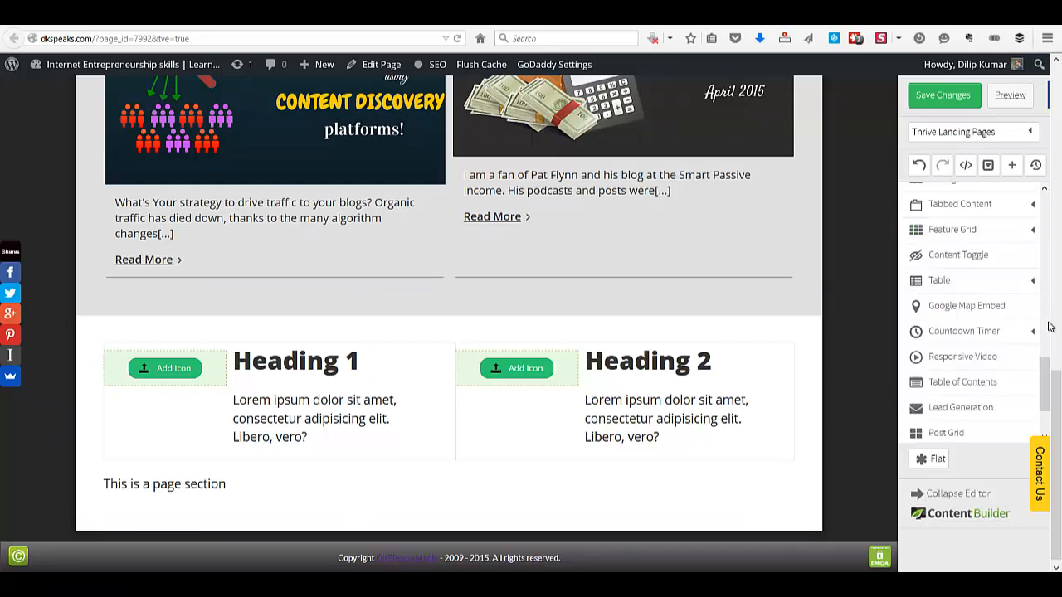
Look over the available advanced elements and review the page from the feature grid back up to the opt-in area
drag(1047, 376, 1046, 328)
scroll(860, 200, up, 3)
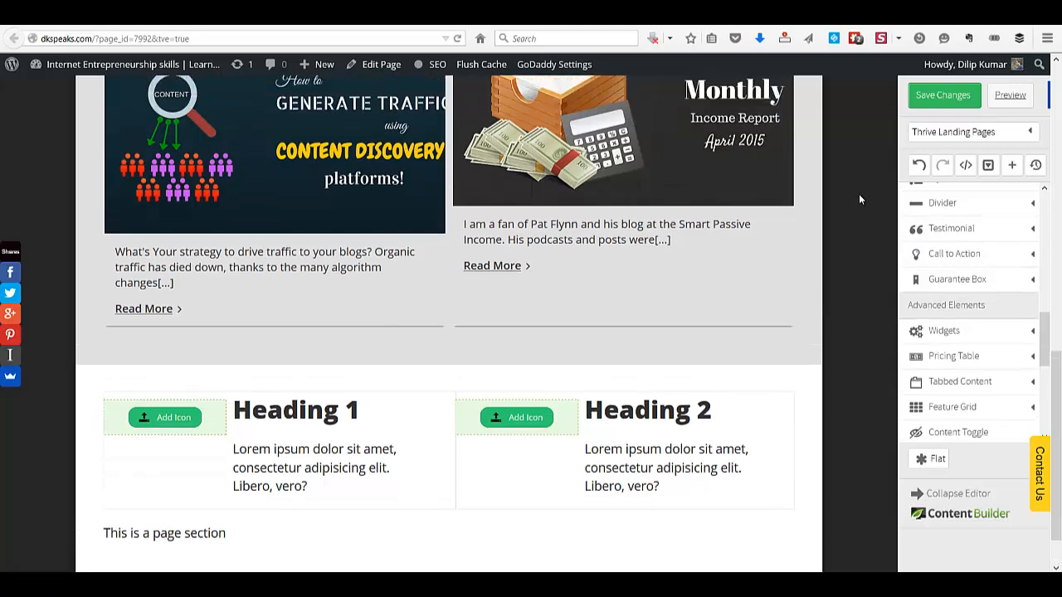
scroll(860, 199, up, 12)
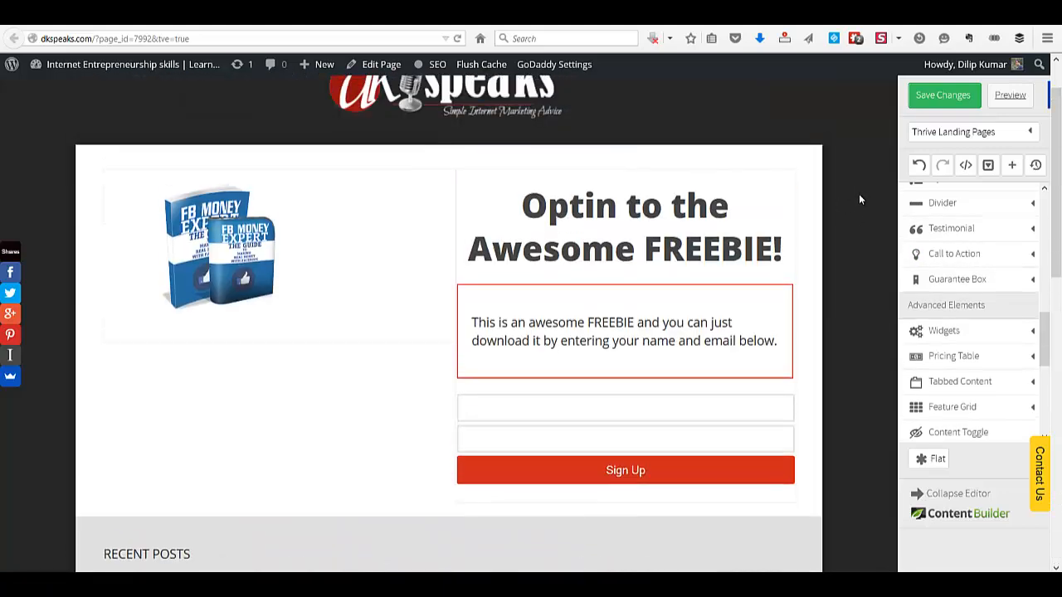